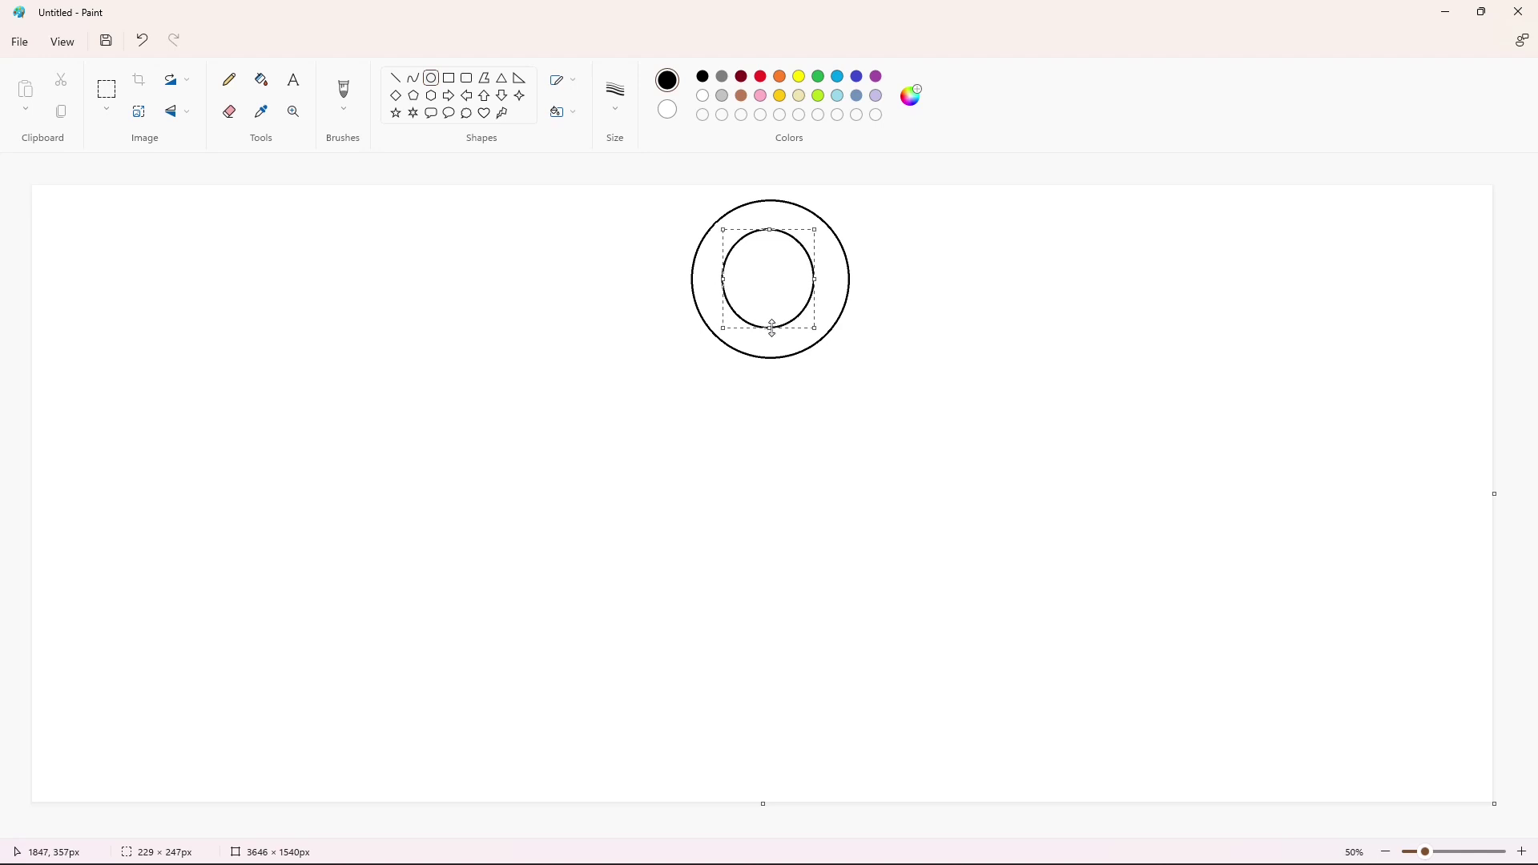
Step: Enlarge the inner circle to about 249 × 251 px and centre it inside the outer circle
left_click_drag(814, 280, 820, 290)
left_click_drag(723, 279, 721, 298)
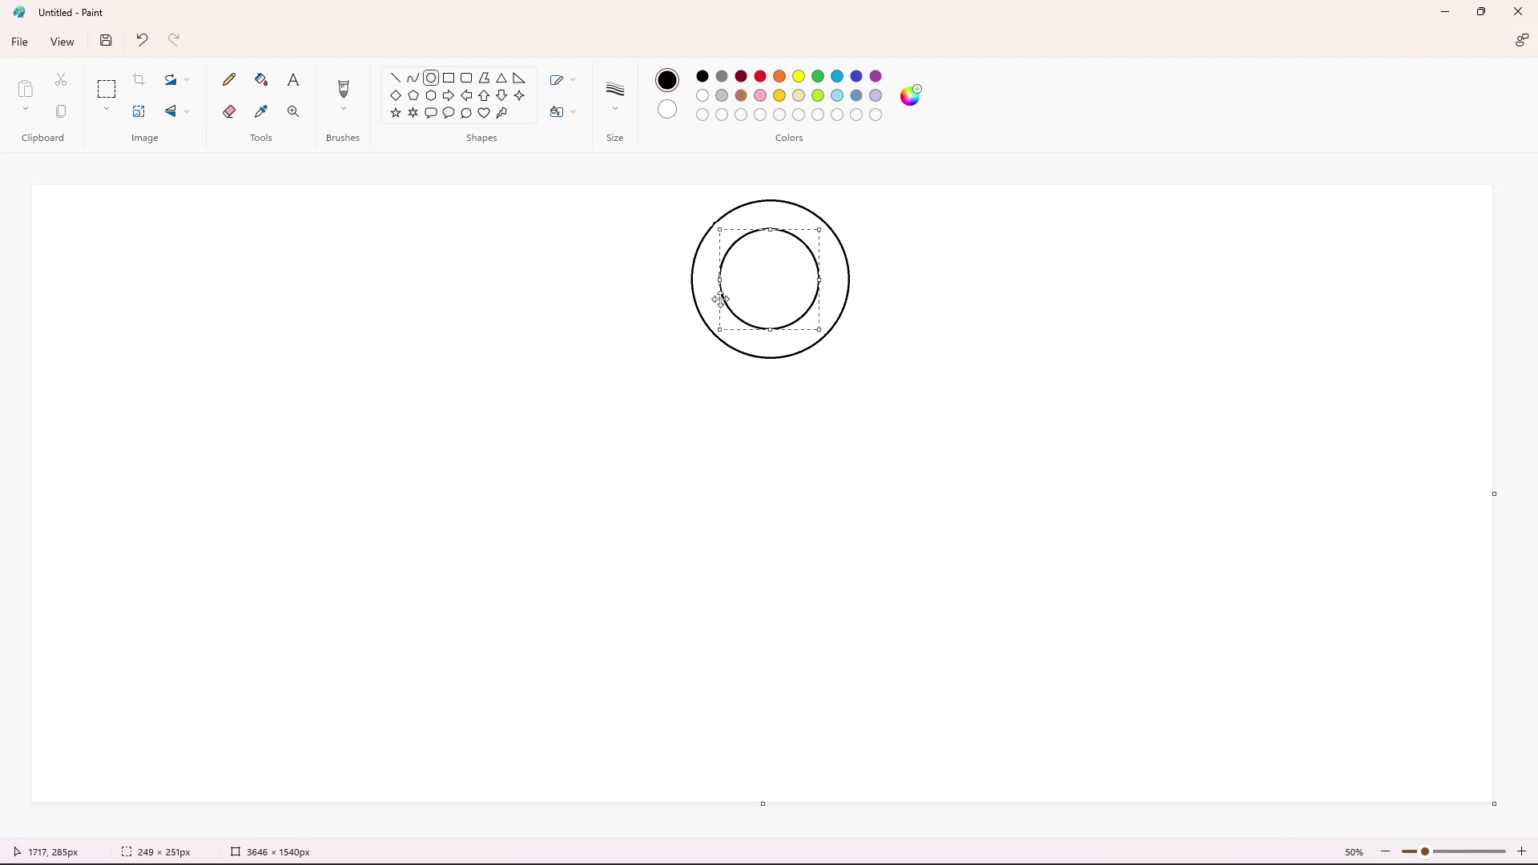
left_click(961, 299)
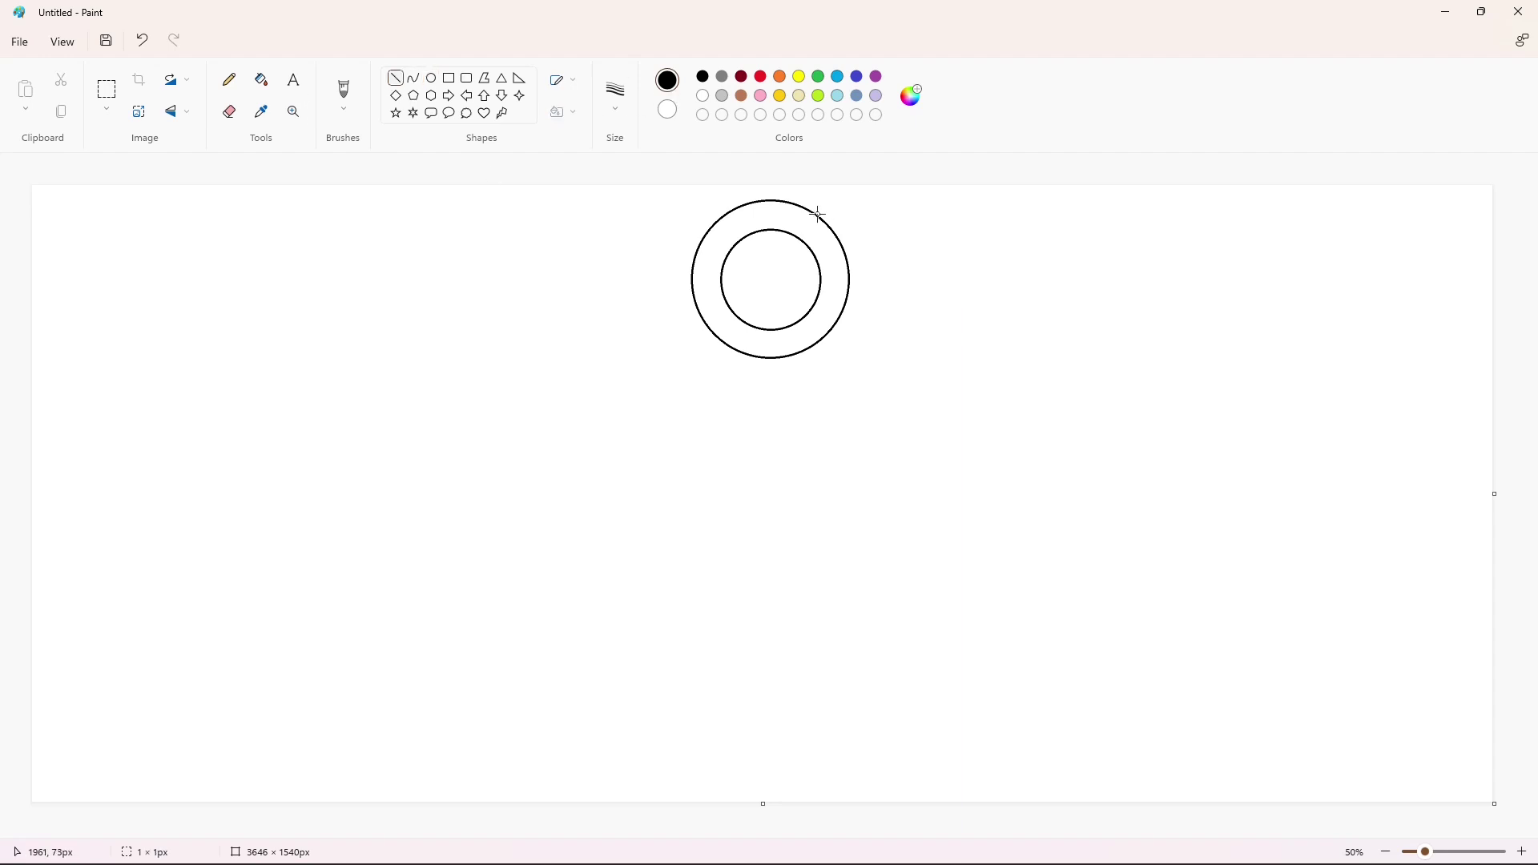
Step: Duplicate the ring and place the copy diagonally below right so it touches the original ring's outer edge
left_click(107, 90)
left_click_drag(632, 192, 1058, 470)
key("ctrl+c")
key("ctrl+v")
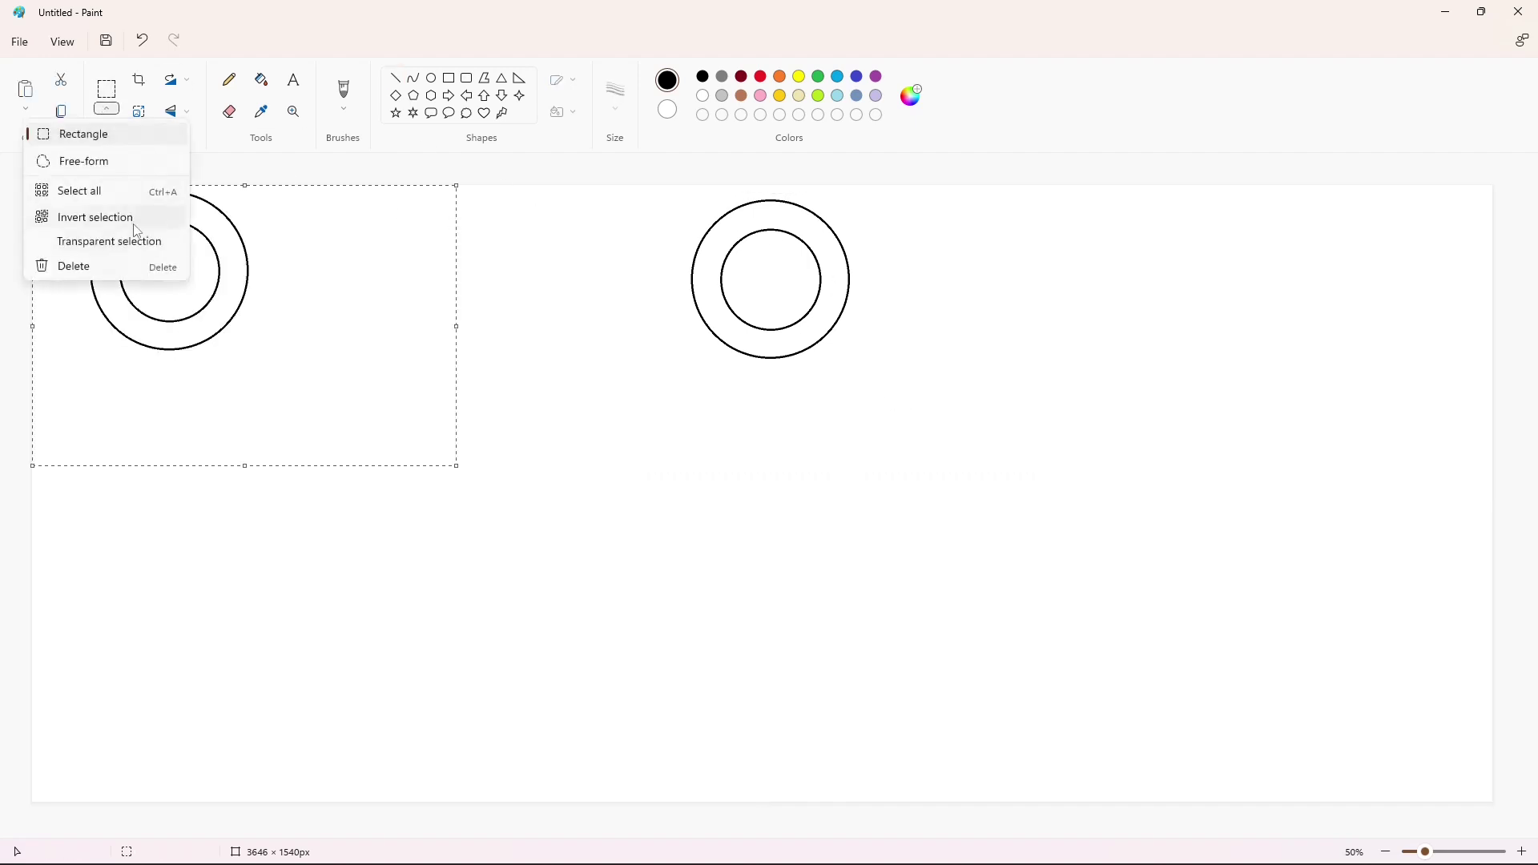
left_click_drag(162, 259, 875, 379)
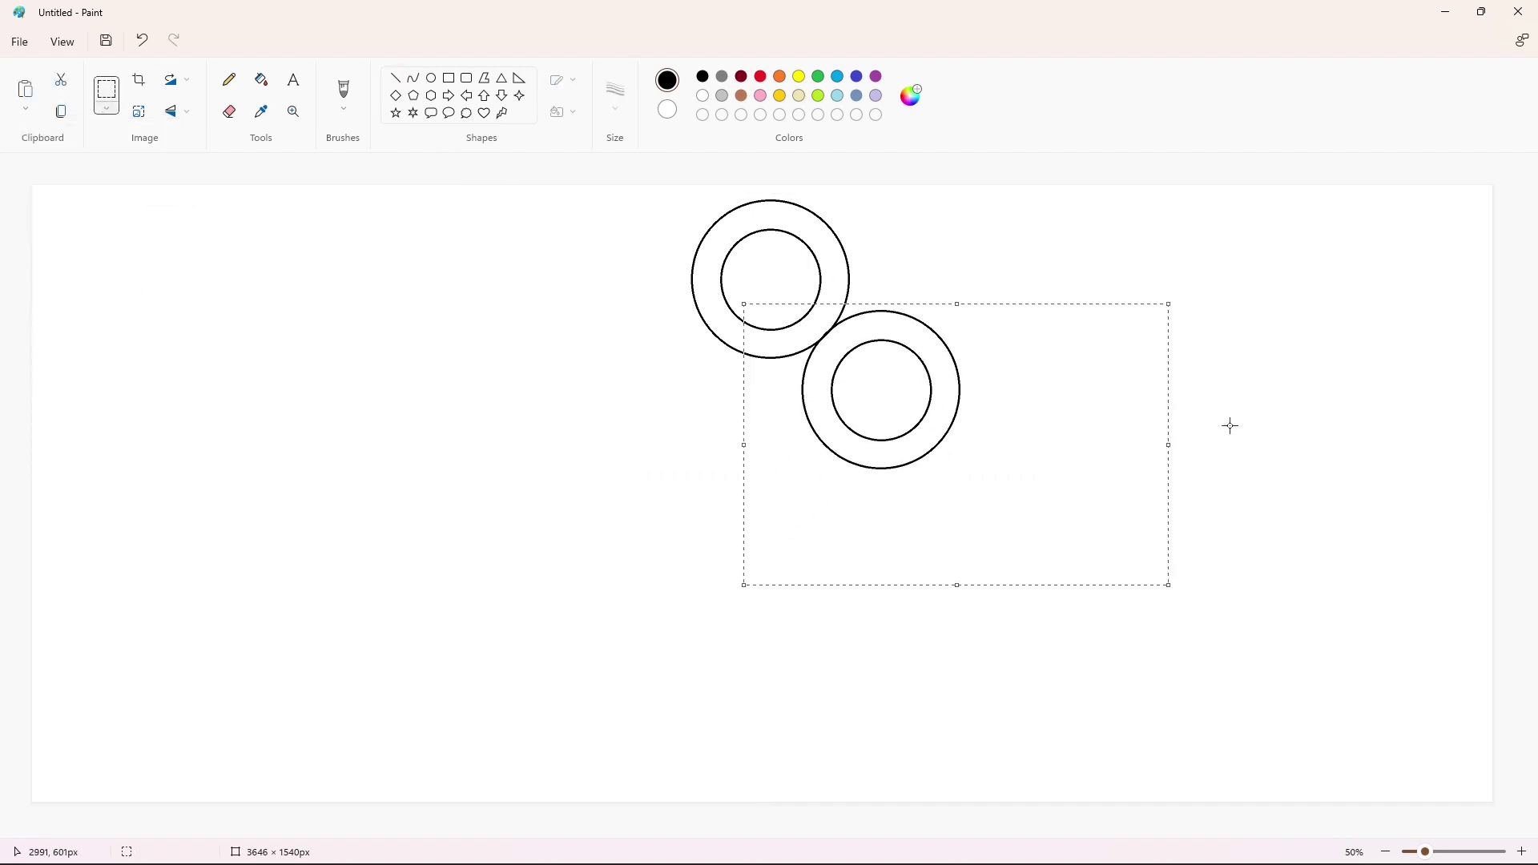
key("Right")
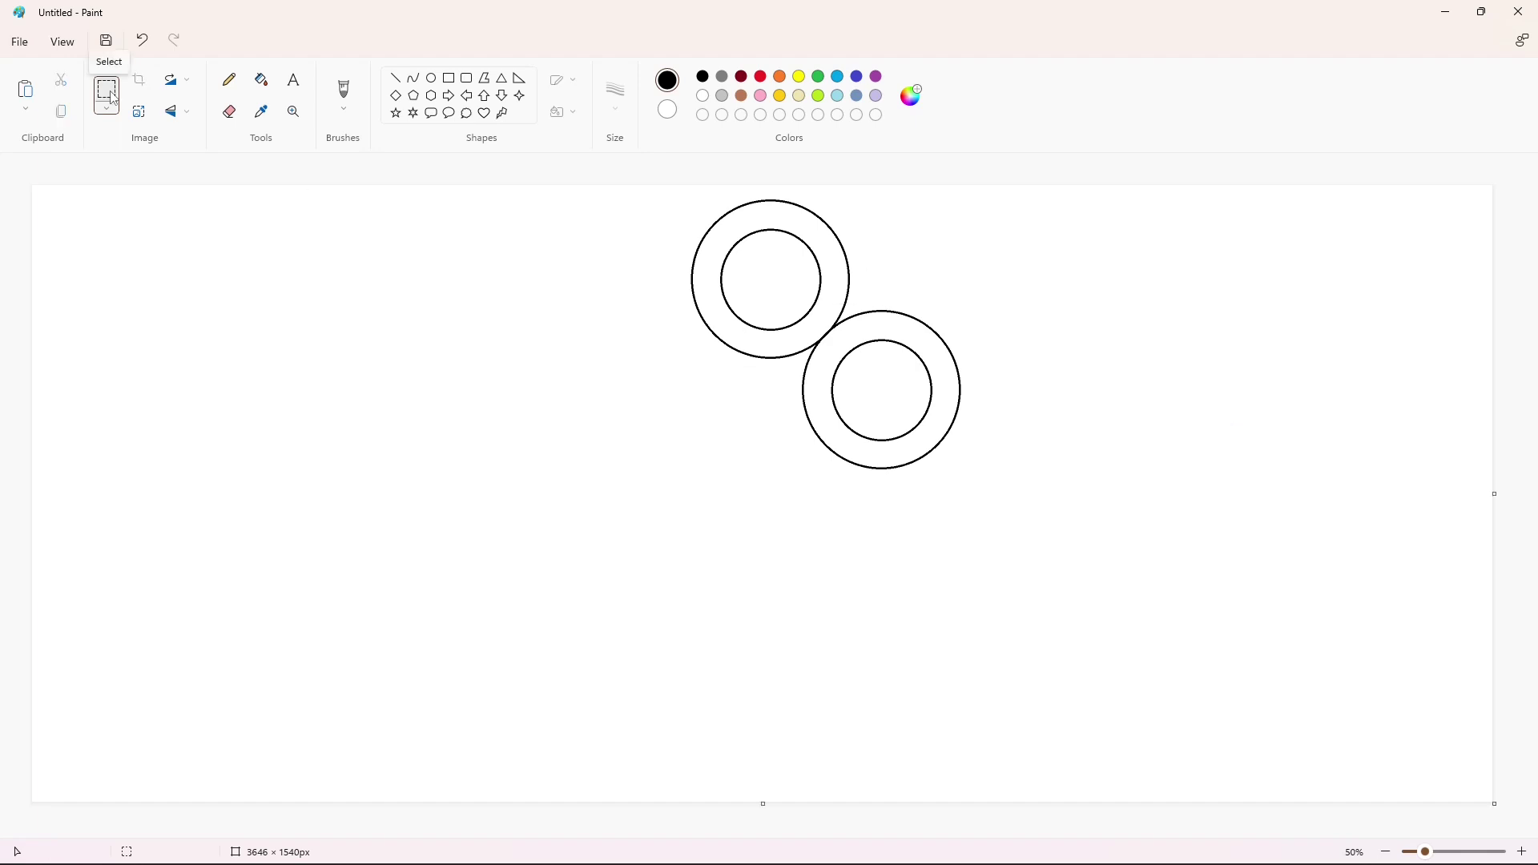
Step: Try to add a third ring by copying both rings, flipping the copy vertically and aligning it over the middle ring
left_click_drag(621, 195, 1044, 542)
key("ctrl+c")
key("ctrl+v")
key("ctrl+z")
key("ctrl+plus")
key("ctrl+v")
left_click(178, 111)
left_click(172, 141)
left_click_drag(496, 431, 908, 557)
key("Right")
key("Right")
key("Right")
key("Right")
key("Right")
key("Right")
key("Right")
key("Right")
key("Right")
key("Right")
key("Right")
key("Right")
key("Right")
key("Right")
key("Right")
key("Right")
key("Right")
key("Right")
key("Right")
key("Right")
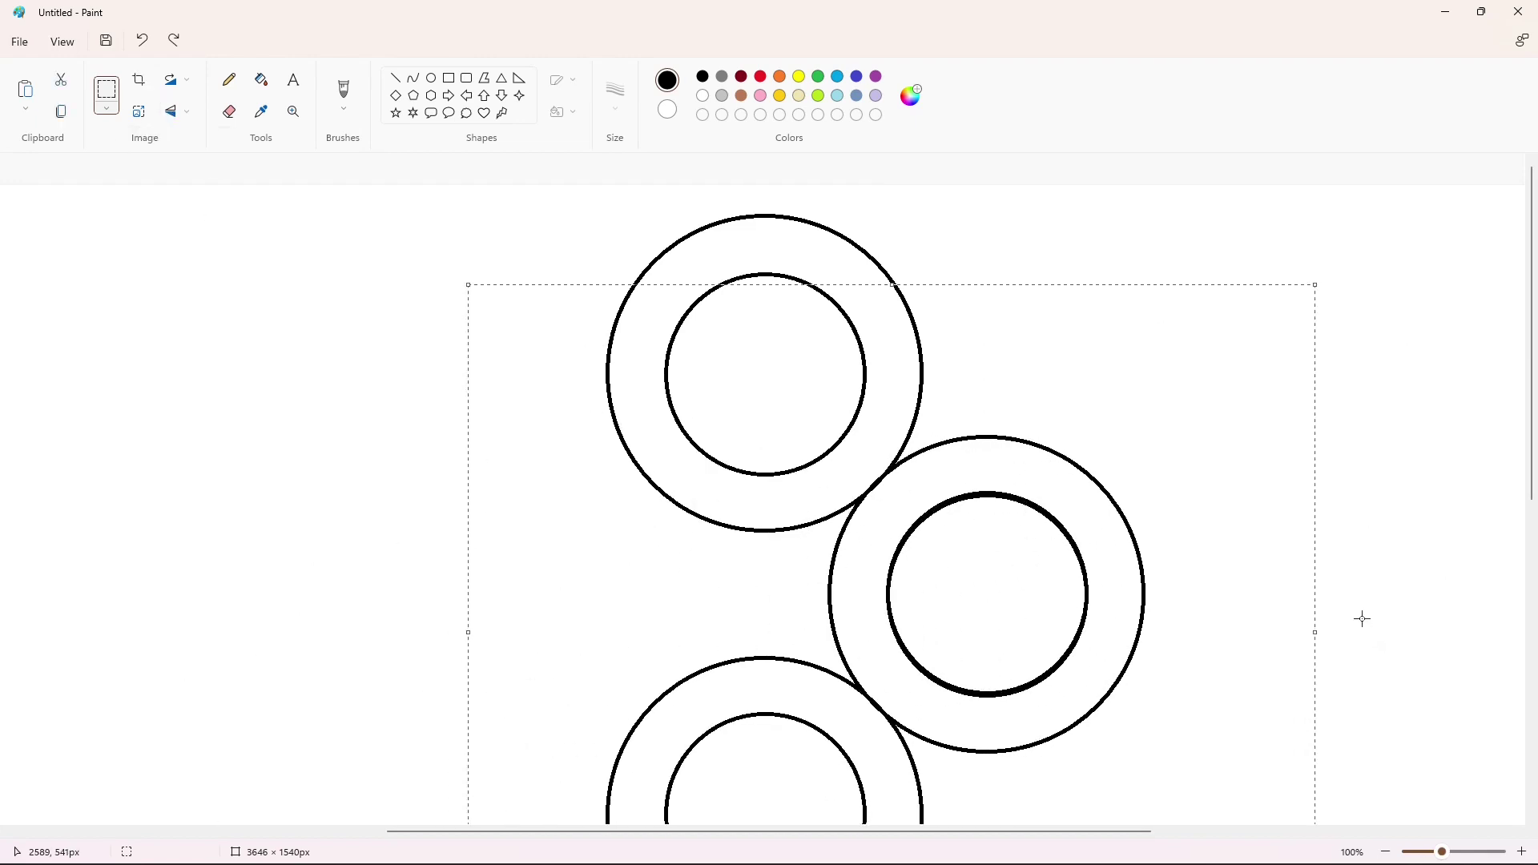
key("ctrl+z")
key("ctrl+minus")
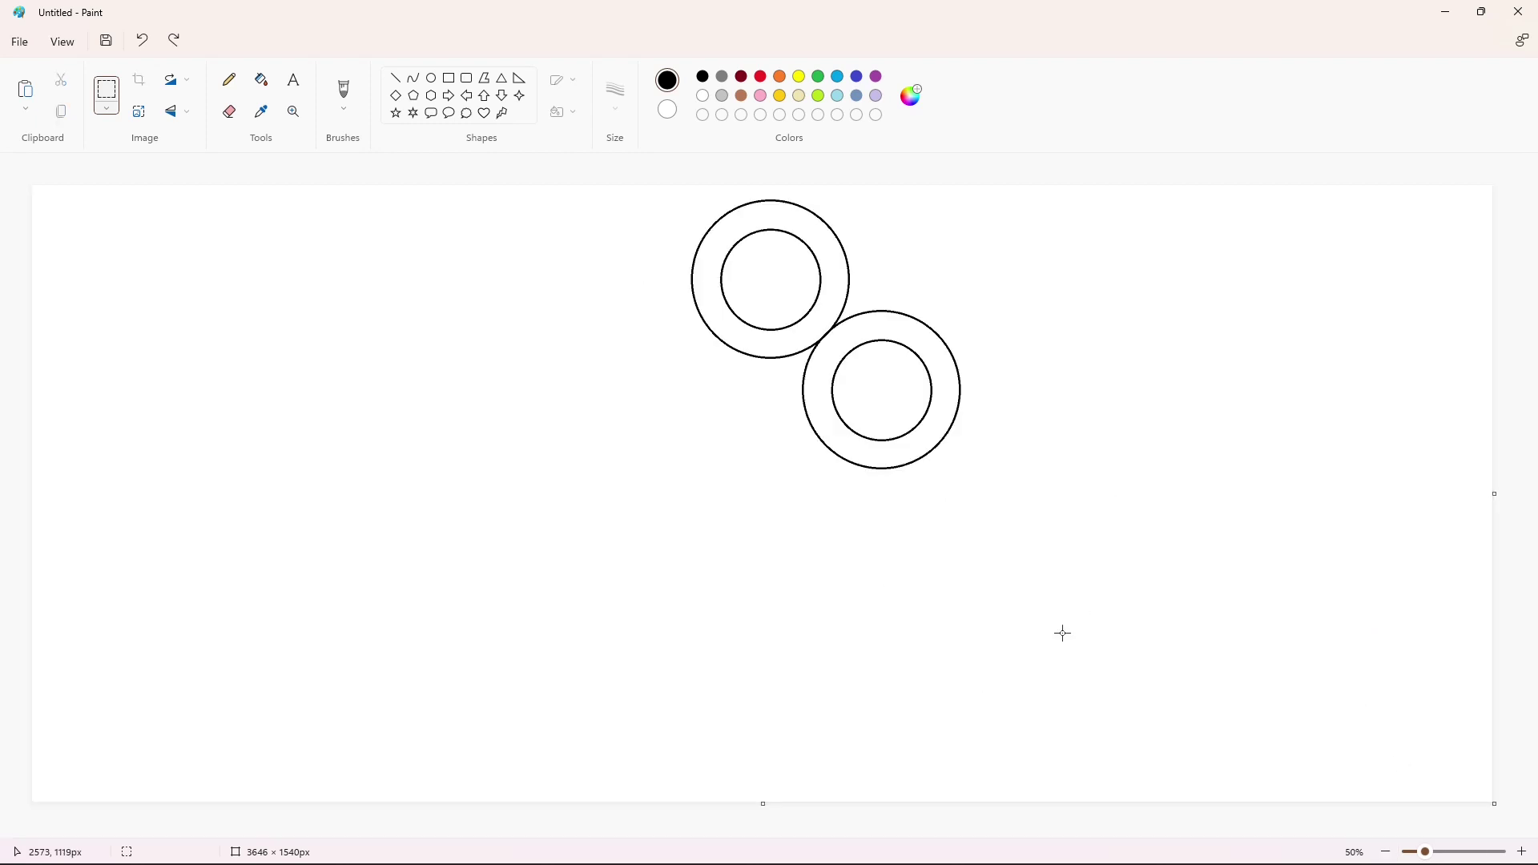
Step: Paste a third ring directly beneath the first one so that it touches the middle ring
key("ctrl+z")
key("ctrl+y")
key("ctrl+v")
left_click_drag(231, 268, 770, 505)
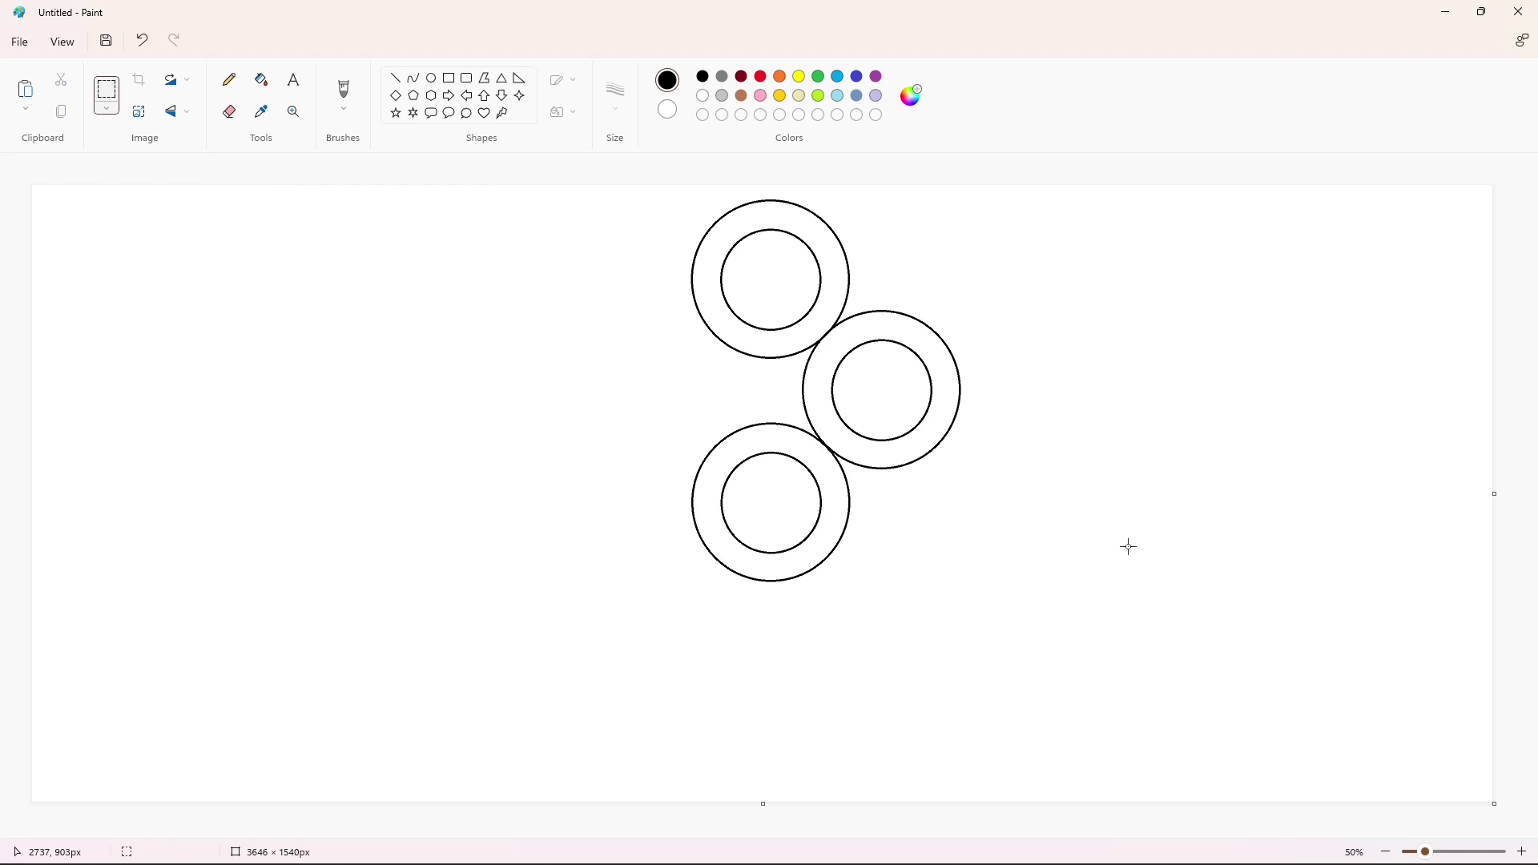
Step: Draw a straight line along the outer tangent of the upper and middle rings and move it to the empty canvas beside them
left_click(395, 79)
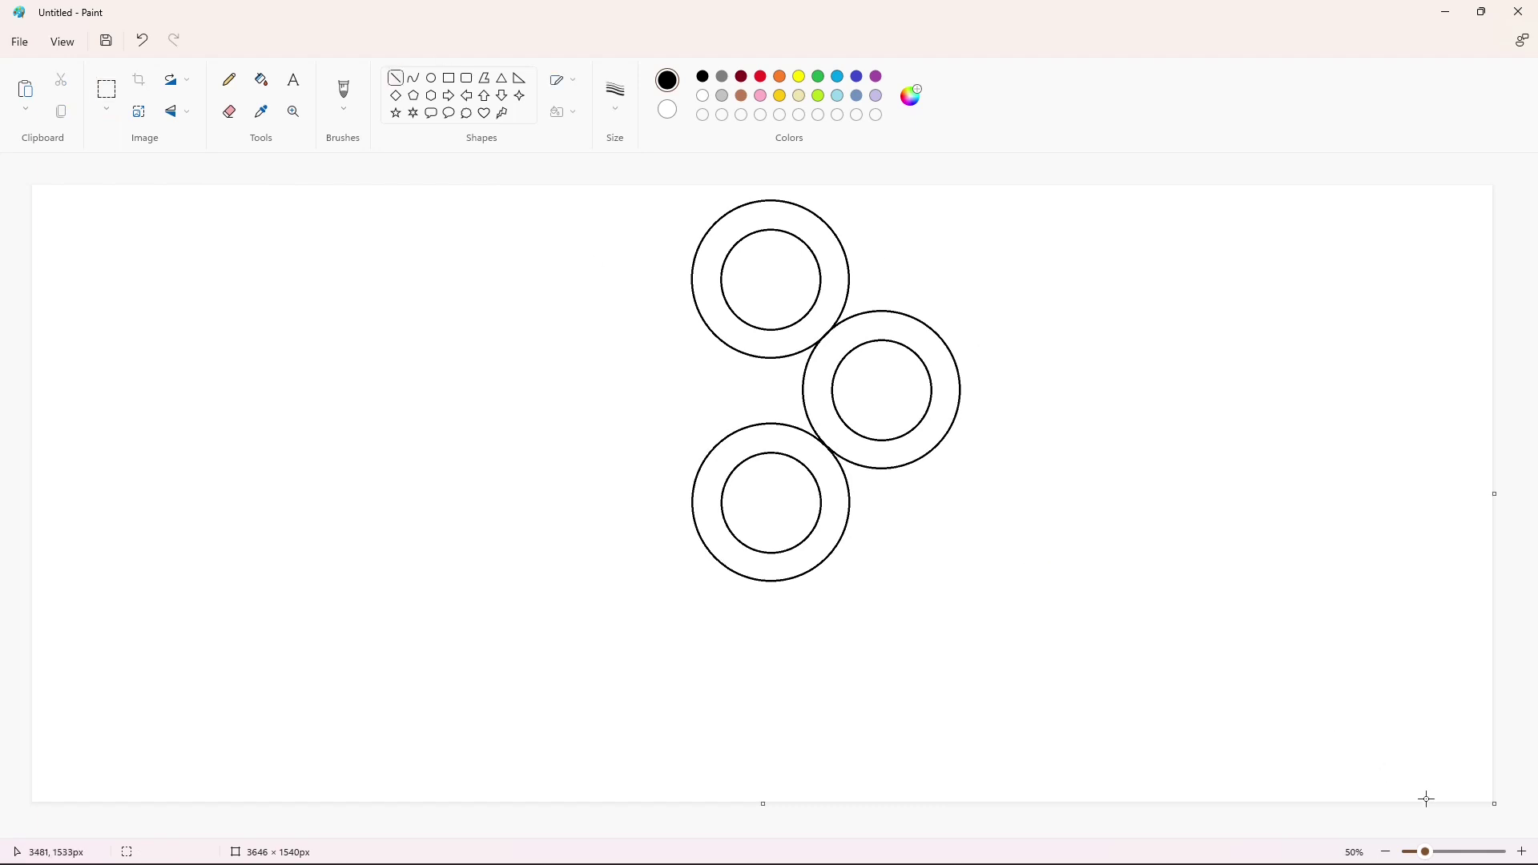
left_click(1520, 850)
left_click_drag(729, 834, 1139, 832)
left_click_drag(798, 260, 1021, 482)
left_click_drag(794, 255, 798, 261)
left_click_drag(1018, 482, 1016, 479)
left_click_drag(966, 384, 1373, 433)
Step: Copy the diagonal line and place the duplicate as the upper-right outer tangent of the upper and middle rings
left_click(107, 88)
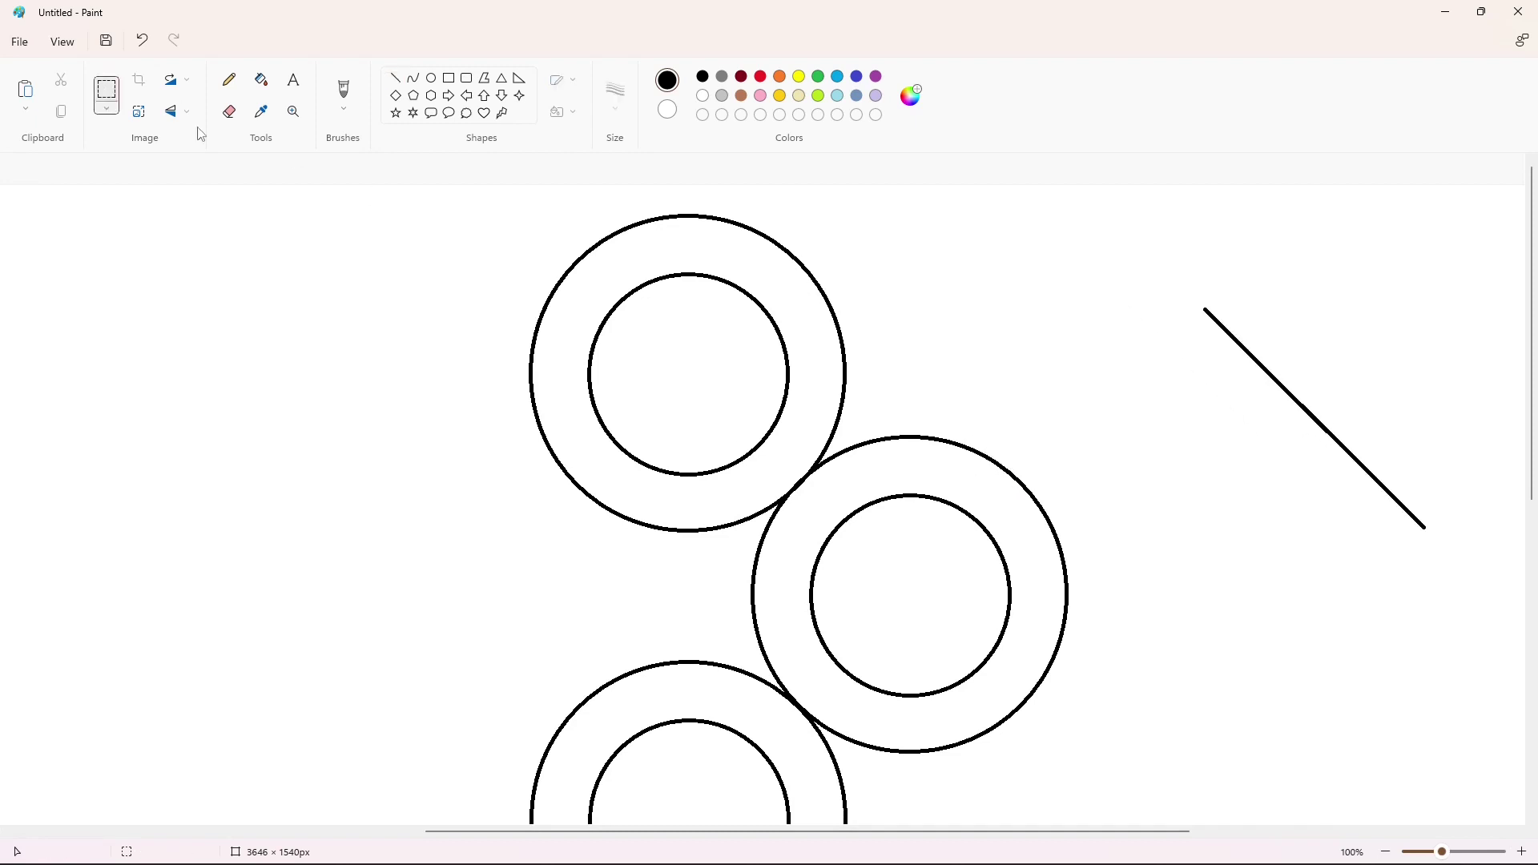
left_click_drag(1161, 251, 1504, 637)
key("ctrl+c")
key("ctrl+v")
left_click_drag(168, 323, 890, 339)
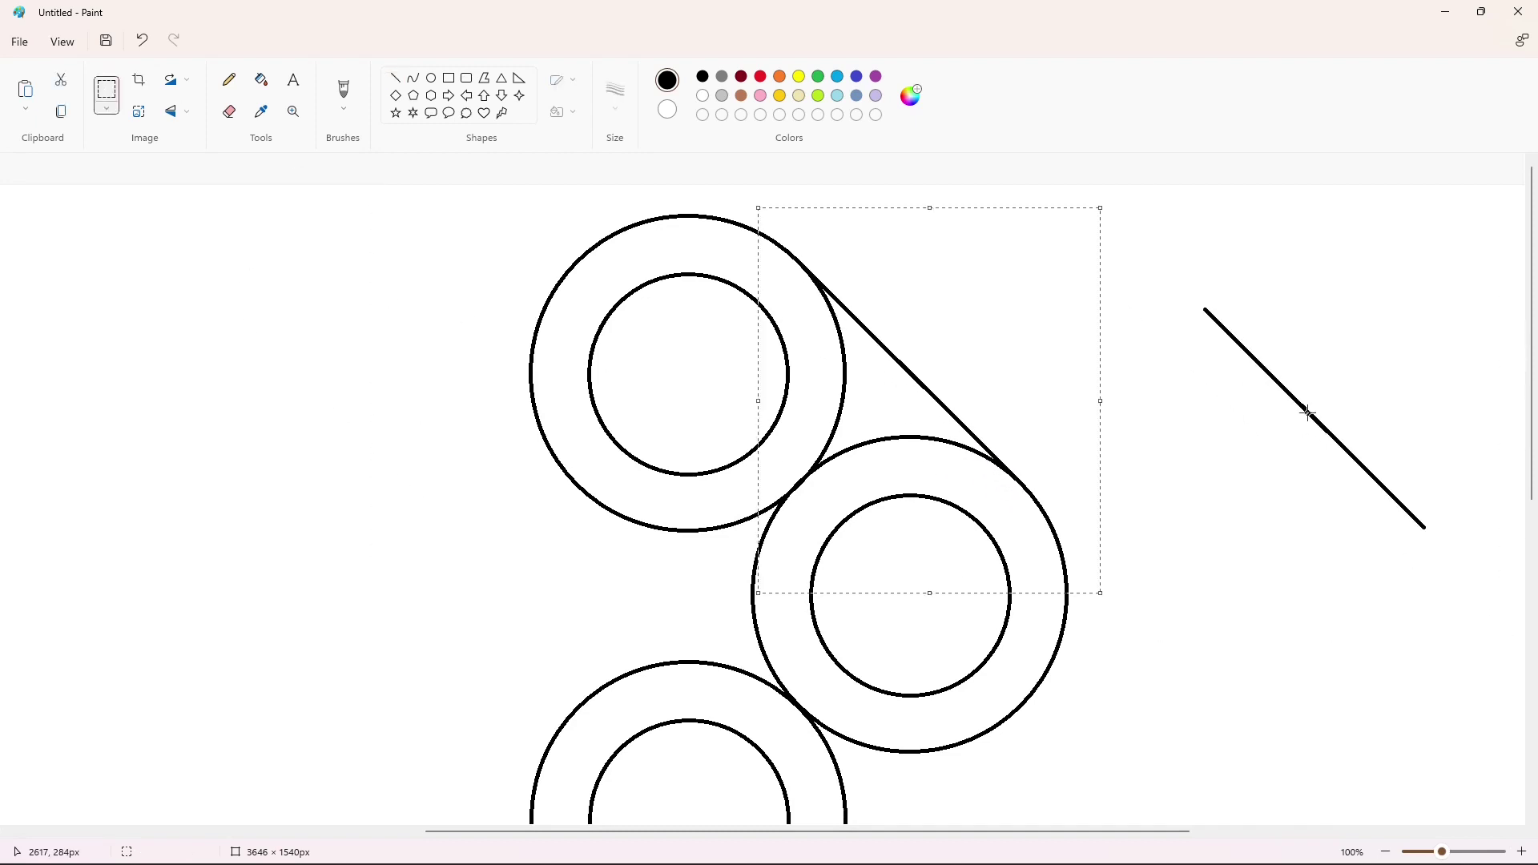
Step: Try to place further black line copies as tangents between the inner circles of the upper and middle rings
key("ctrl+v")
left_click_drag(176, 351, 863, 411)
left_click(1177, 532)
key("ctrl+v")
left_click_drag(166, 355, 708, 521)
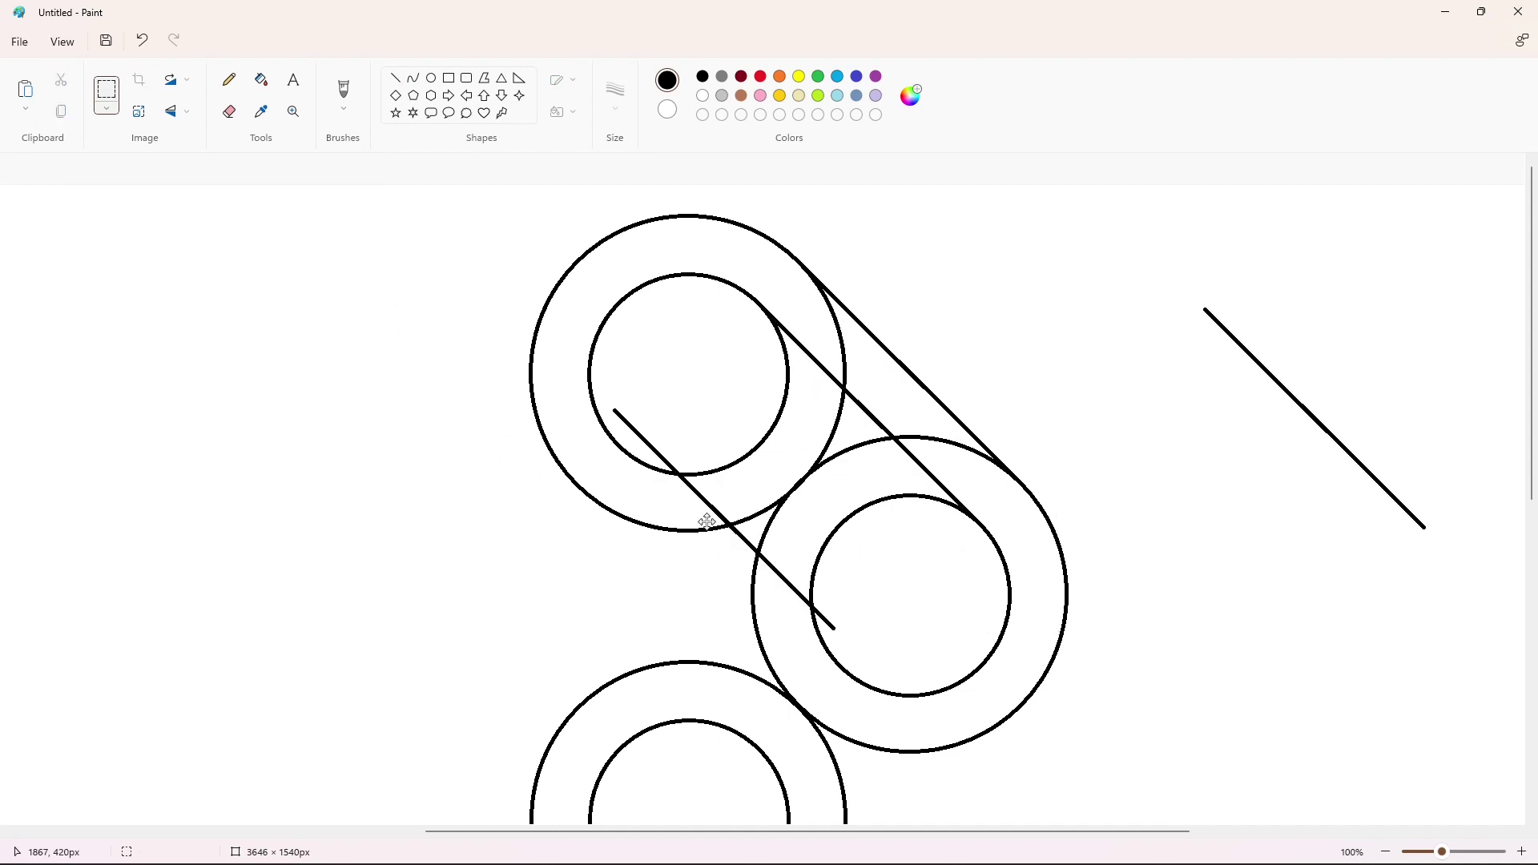
key("ctrl+z")
key("ctrl+z")
Step: Recolour the outlines of all three rings and the attached tangent line purple with the Fill tool
left_click(262, 80)
left_click(787, 375)
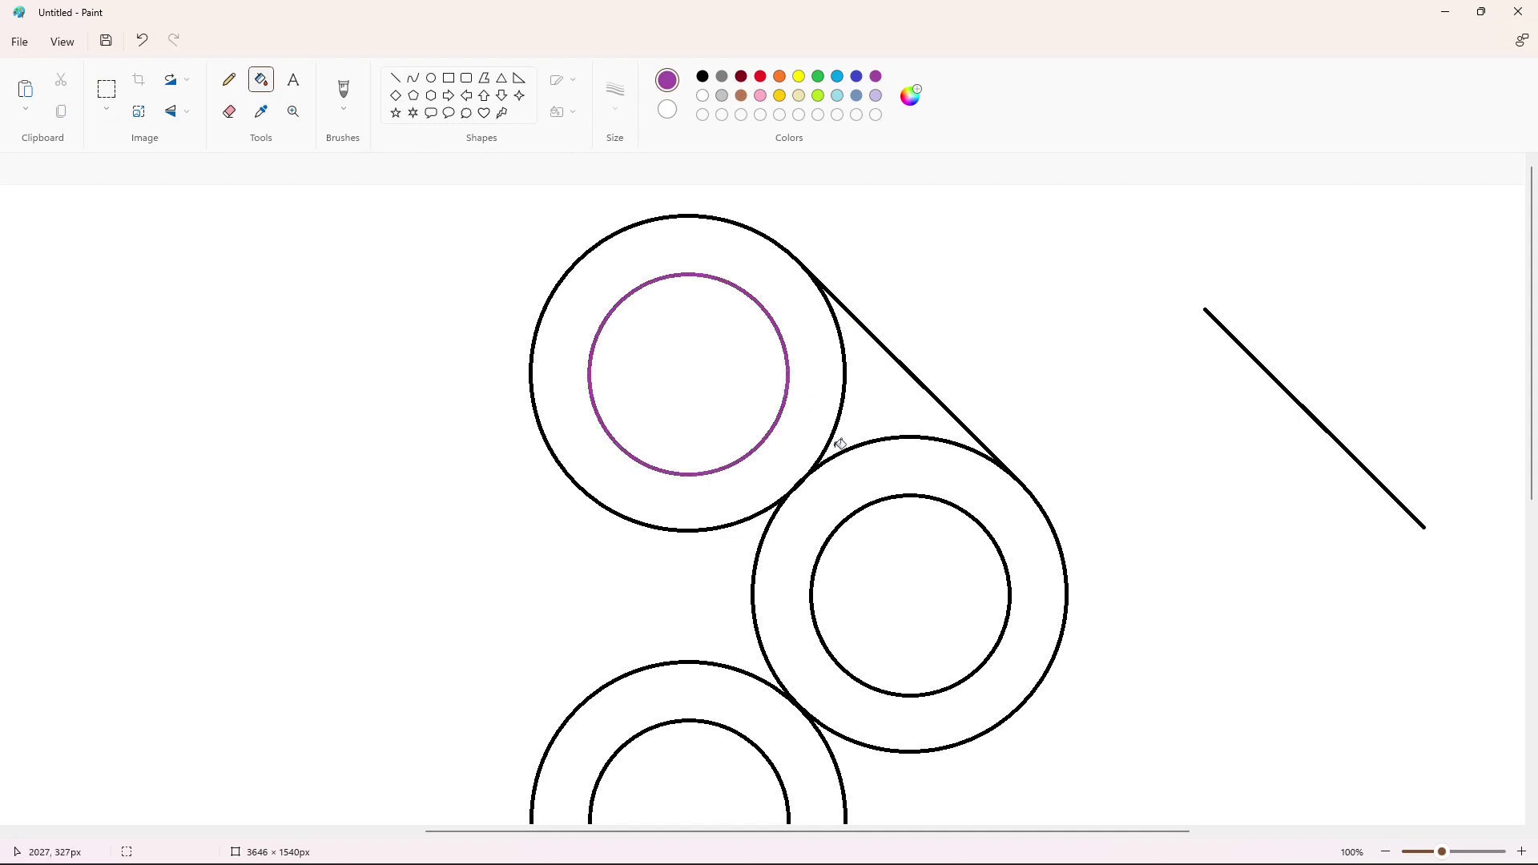
left_click(816, 467)
left_click(757, 747)
key("ctrl+z")
left_click(759, 748)
left_click(843, 680)
Step: Paste two black copies of the line as tangents on both sides of the upper and middle rings' inner circles
key("ctrl+v")
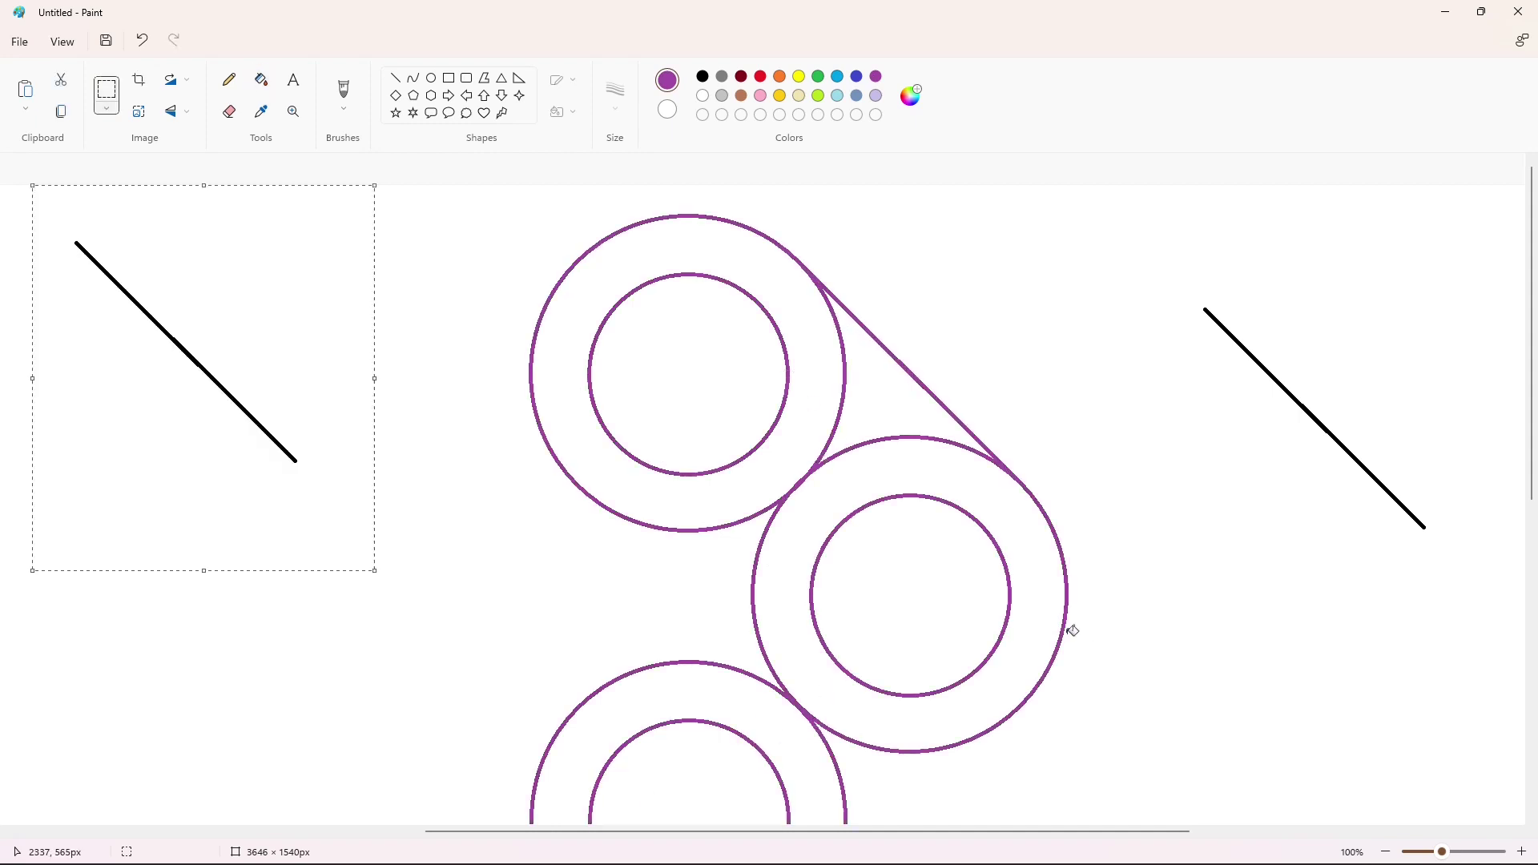
left_click_drag(254, 395, 941, 456)
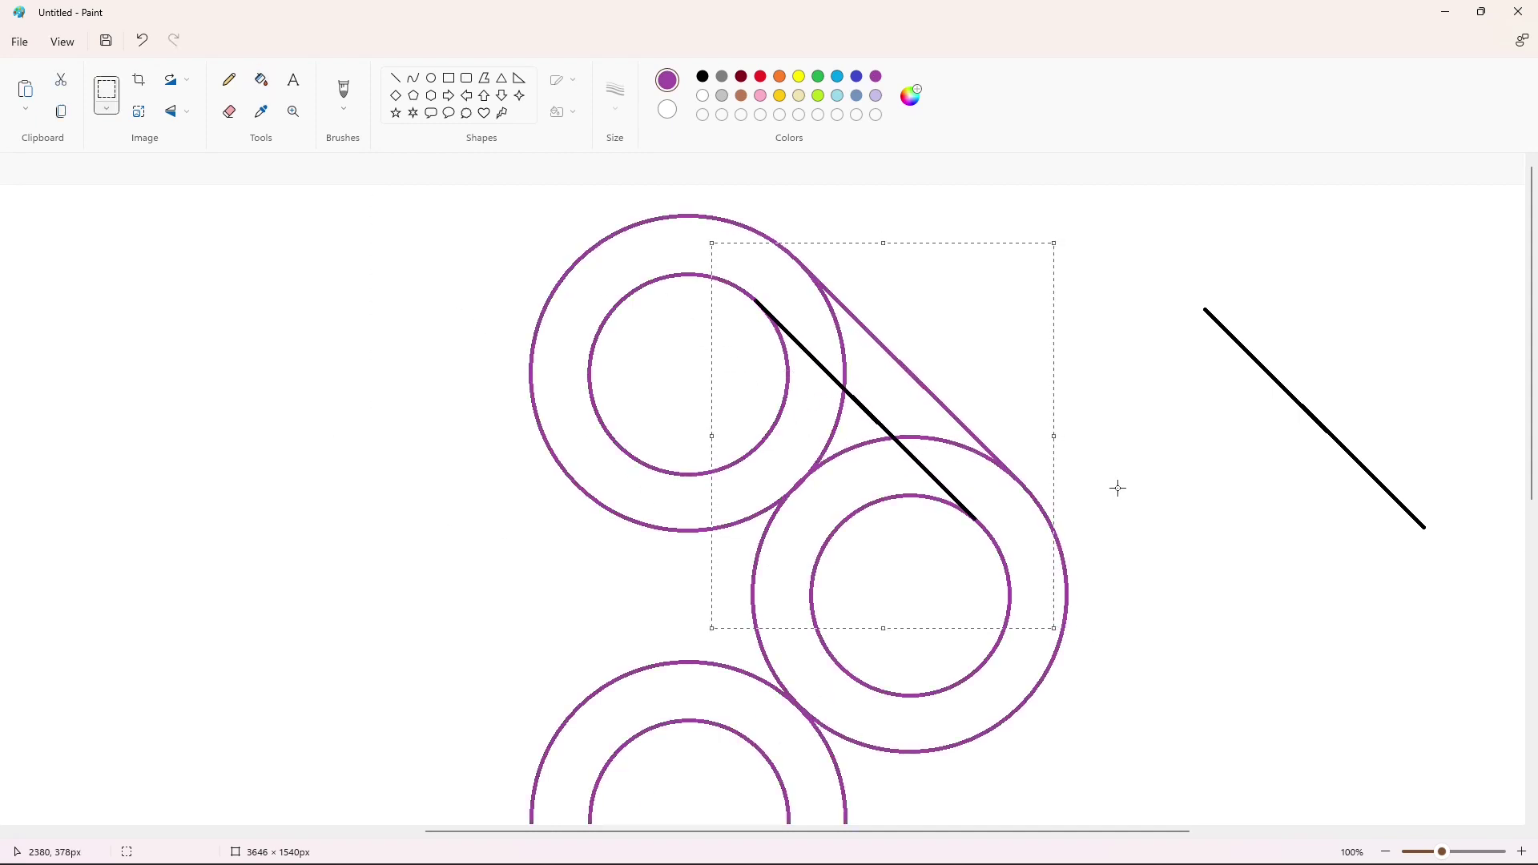
left_click(1119, 493)
key("ctrl+v")
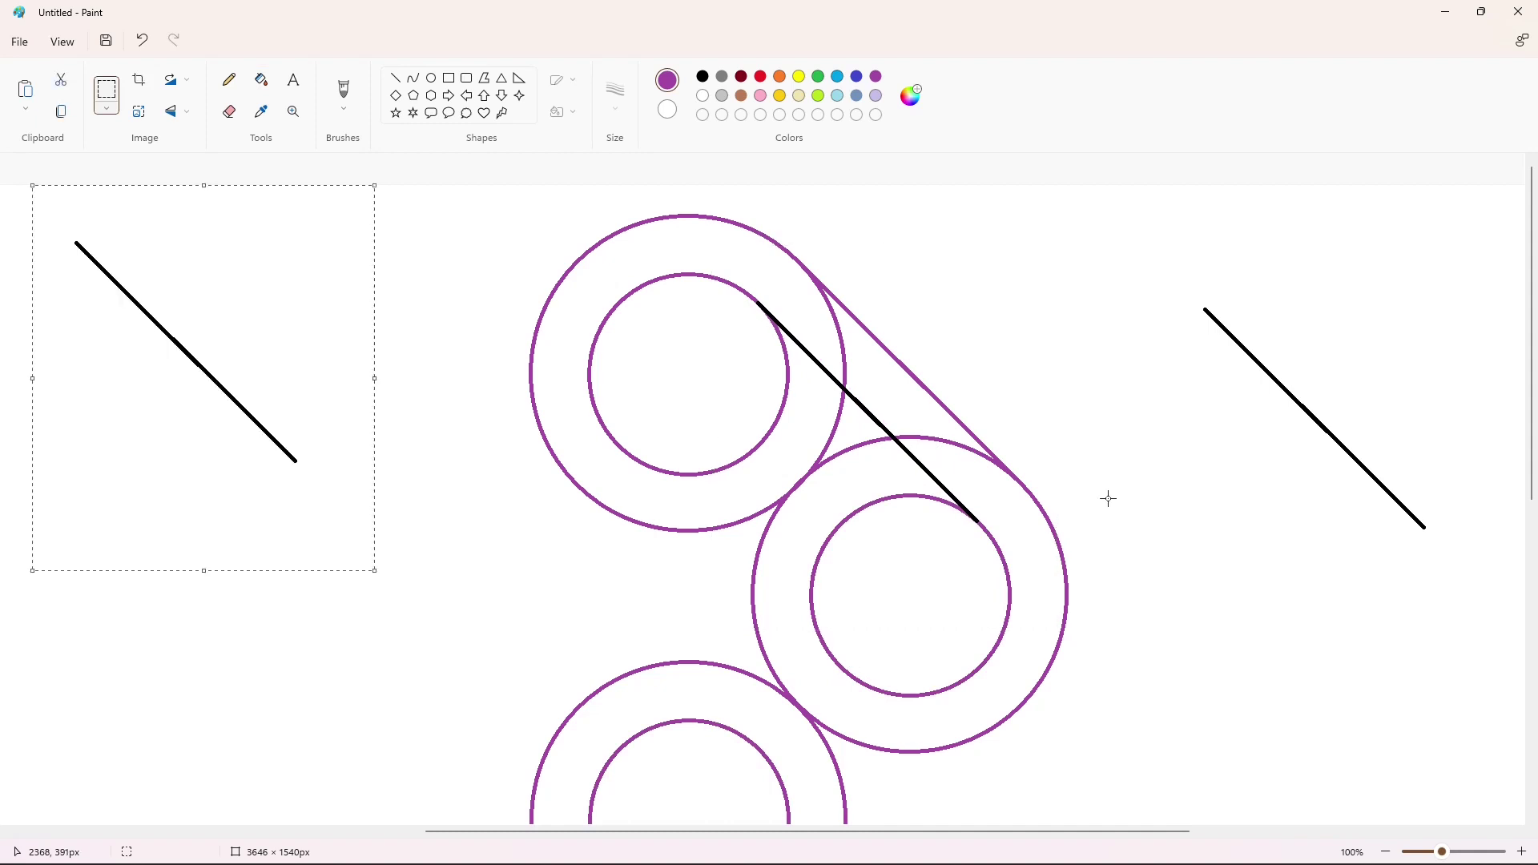
left_click_drag(234, 404, 697, 539)
left_click(993, 550)
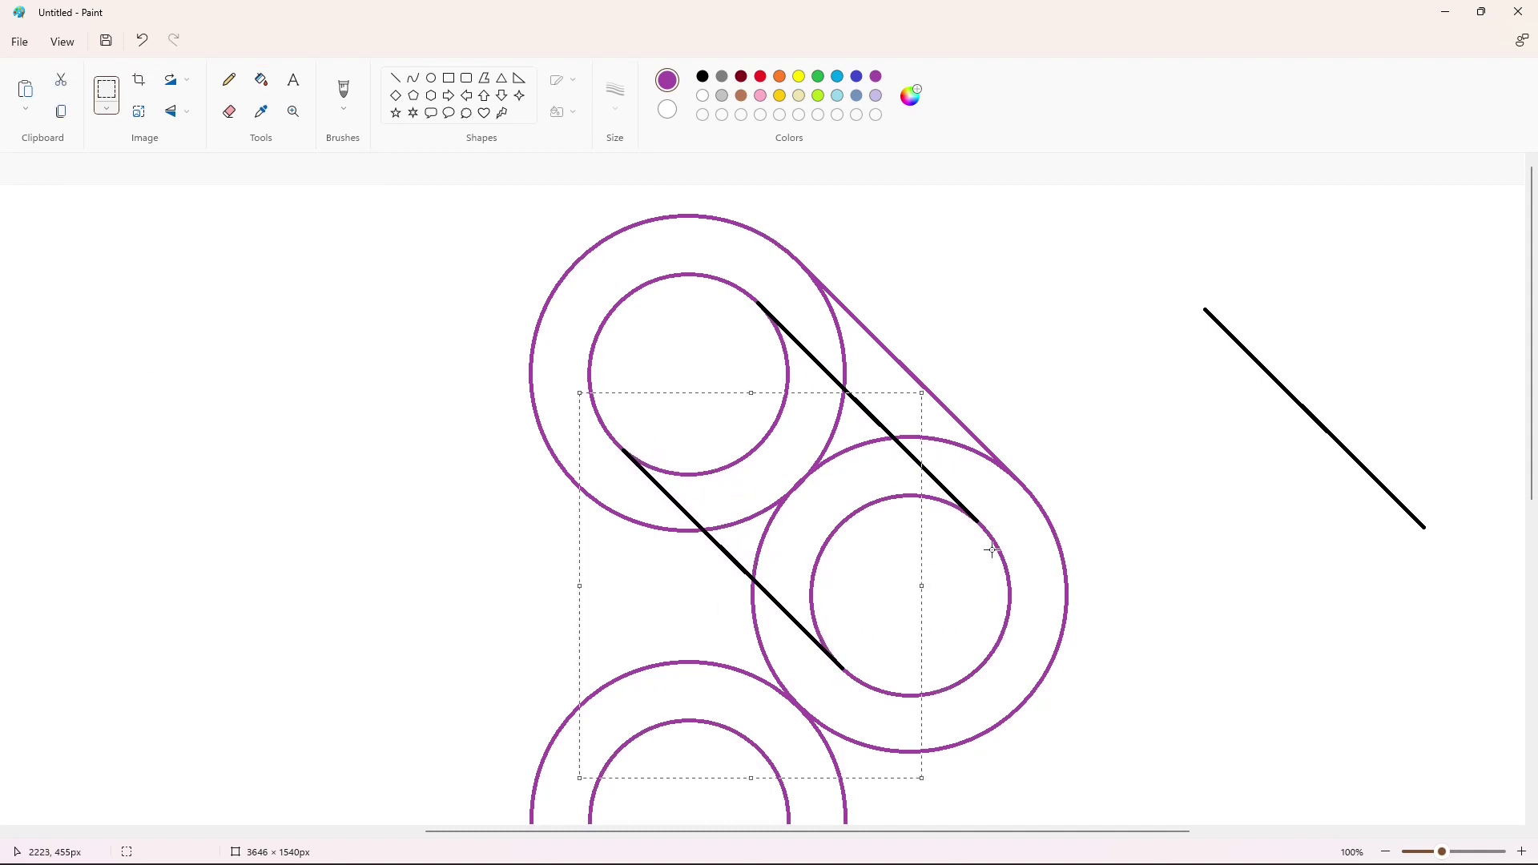
Step: Paste another line copy as the lower-left tangent starting at the upper ring's outer circle
key("ctrl+v")
left_click_drag(193, 390, 692, 632)
key("Left")
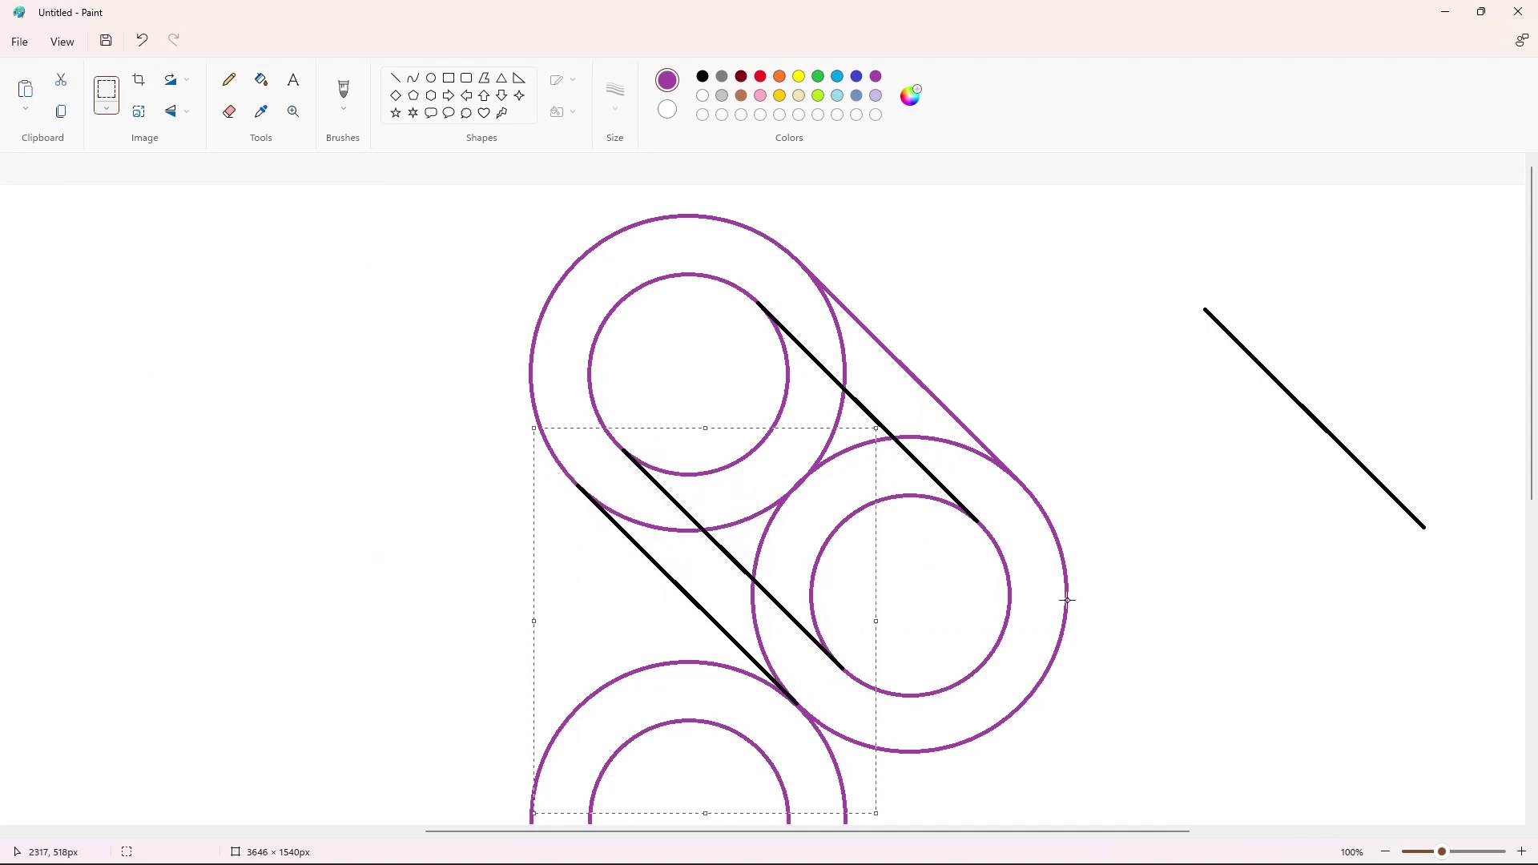
Step: Try to place a flipped line copy and a newly drawn line as tangents between the middle and lower rings
scroll(1068, 600, "down", 2)
key("ctrl+v")
left_click(171, 112)
left_click(171, 151)
left_click_drag(146, 362, 869, 654)
key("ctrl+z")
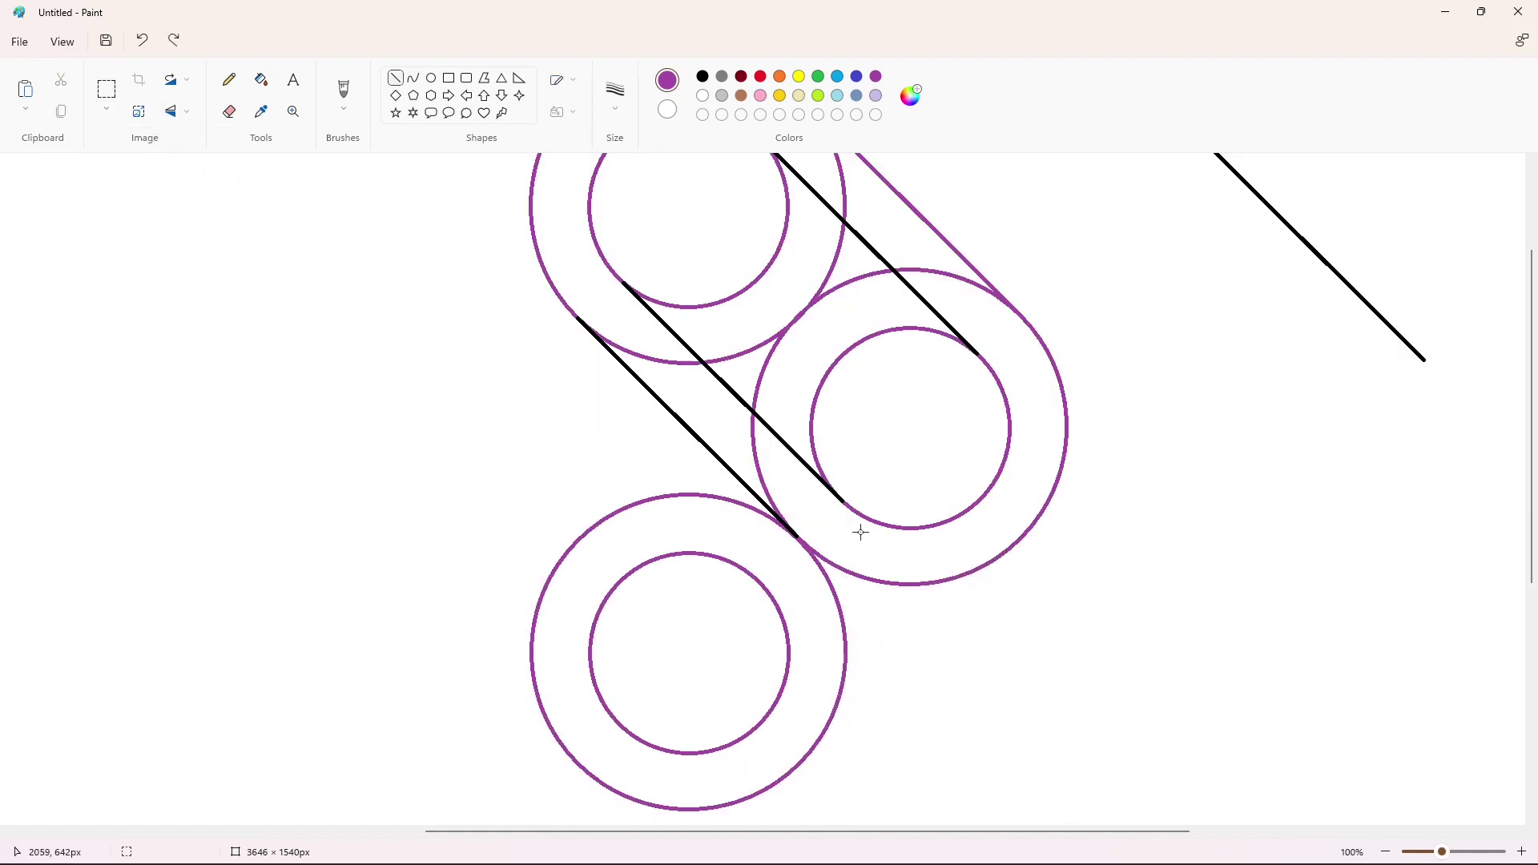
left_click_drag(1022, 537, 864, 668)
key("ctrl+z")
Step: Draw a black line about 280 × 282 px along the middle and lower rings' outer tangent, move it to empty canvas and copy it
mouse_move(1024, 537)
left_mouse_down()
mouse_move(773, 762)
mouse_move(800, 764)
left_mouse_up()
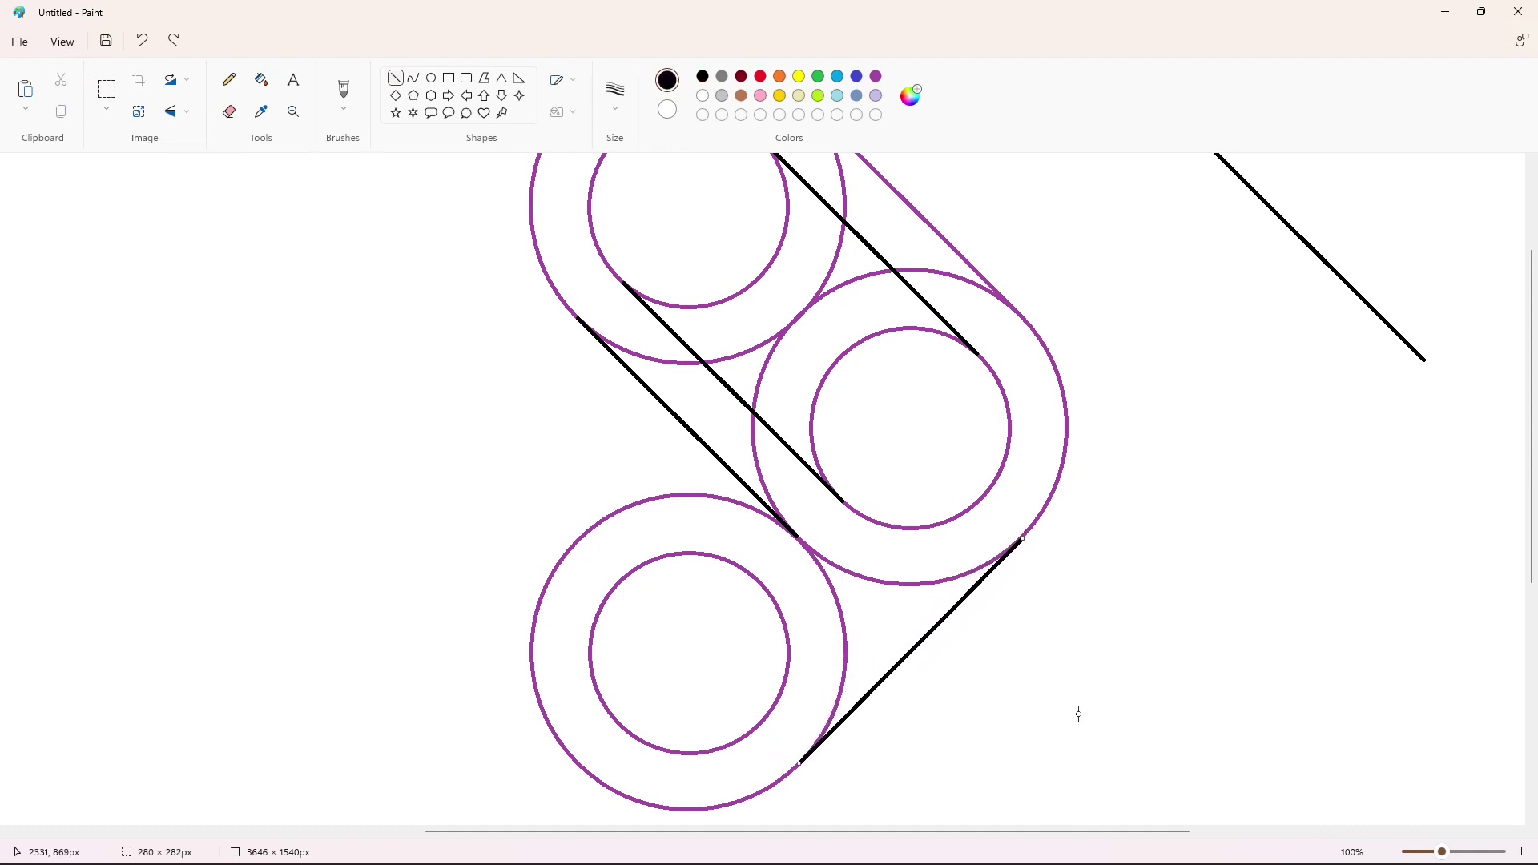
mouse_move(1023, 535)
left_mouse_down()
mouse_move(1011, 543)
mouse_move(1024, 535)
mouse_move(1103, 628)
mouse_move(1336, 542)
left_mouse_up()
left_click(110, 93)
left_click_drag(1085, 491, 1469, 823)
key("ctrl+c")
Step: Paste two copies of the line as the lower-right tangents of the middle and lower rings' outer and inner circles
key("ctrl+v")
left_click_drag(258, 309, 906, 623)
left_click(1198, 617)
key("ctrl+v")
left_click_drag(289, 328, 903, 603)
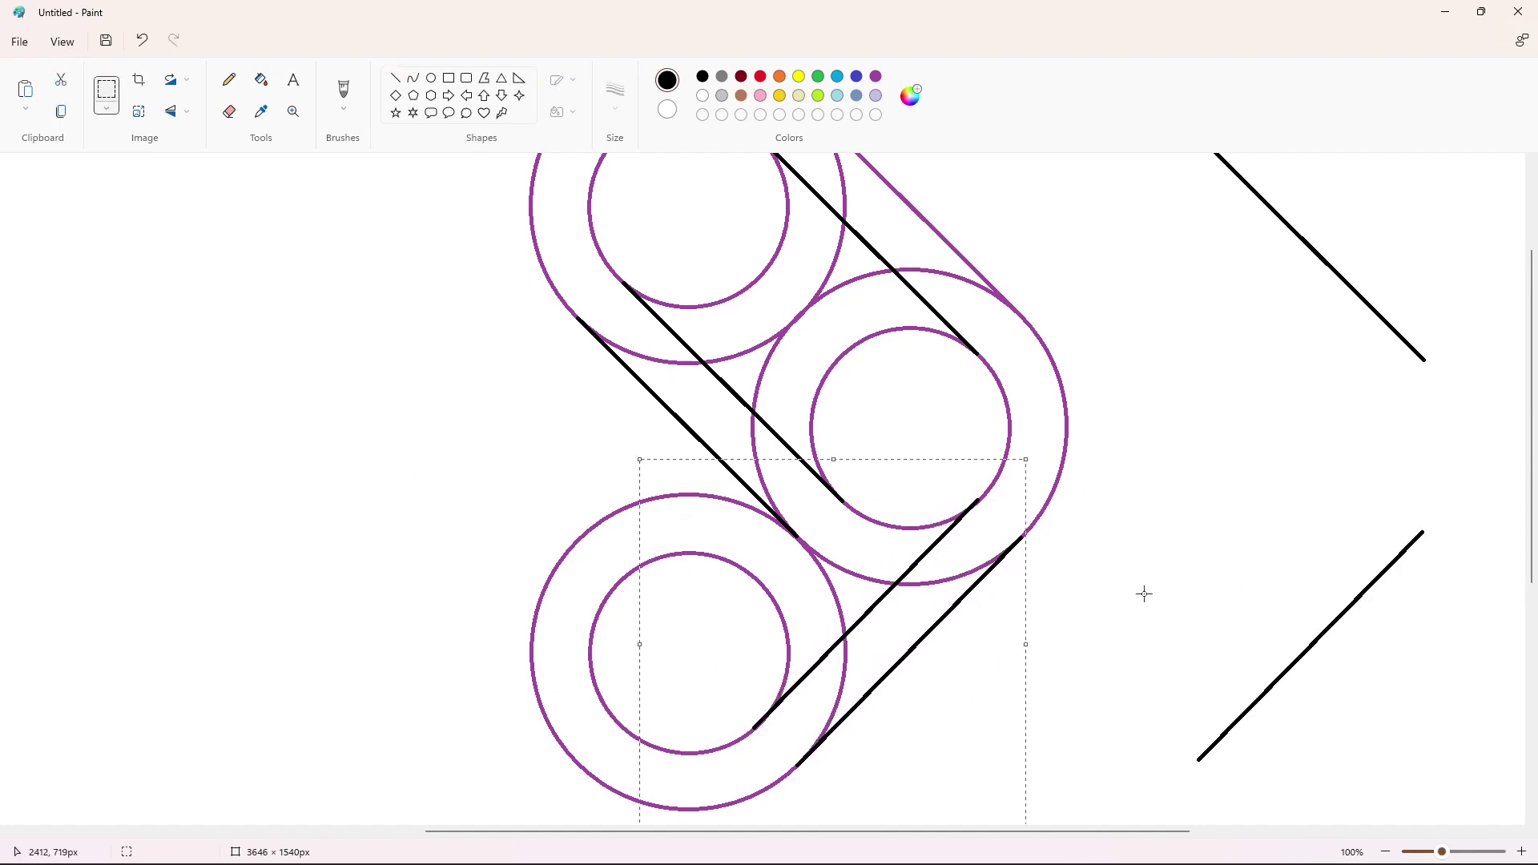
left_click(1145, 591)
Step: Paste two more line copies as the upper-left tangents of the lower and middle rings' outer and inner circles
key("ctrl+v")
left_click_drag(260, 359, 691, 448)
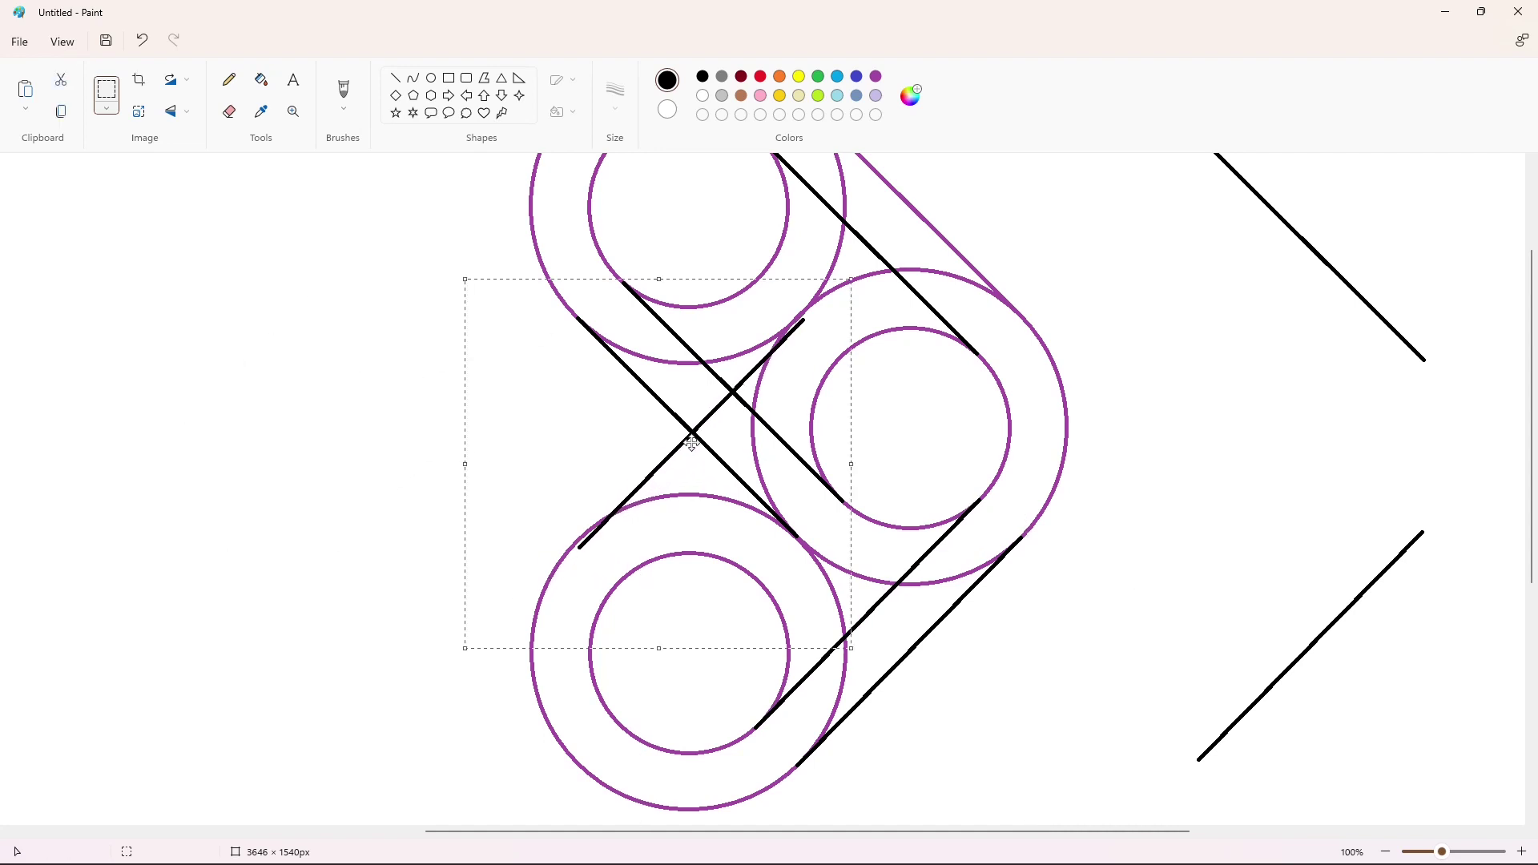
left_click(898, 464)
key("ctrl+v")
left_click_drag(260, 375, 731, 503)
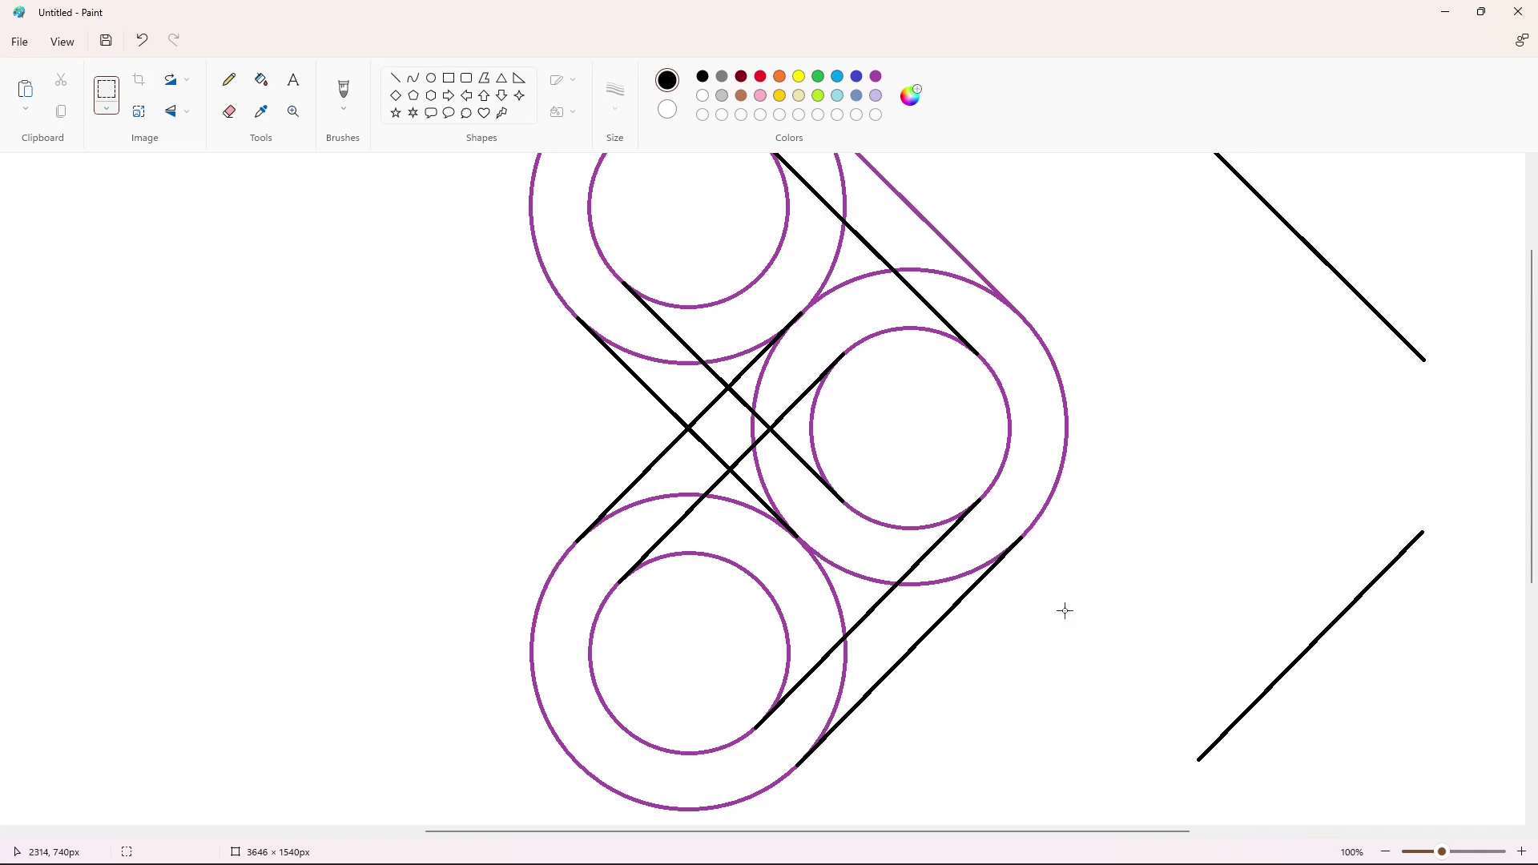
Step: Try to erase the lower ring's inner arc between the tangent lines with a white fill
left_click(261, 80)
left_click(703, 95)
left_click(777, 602)
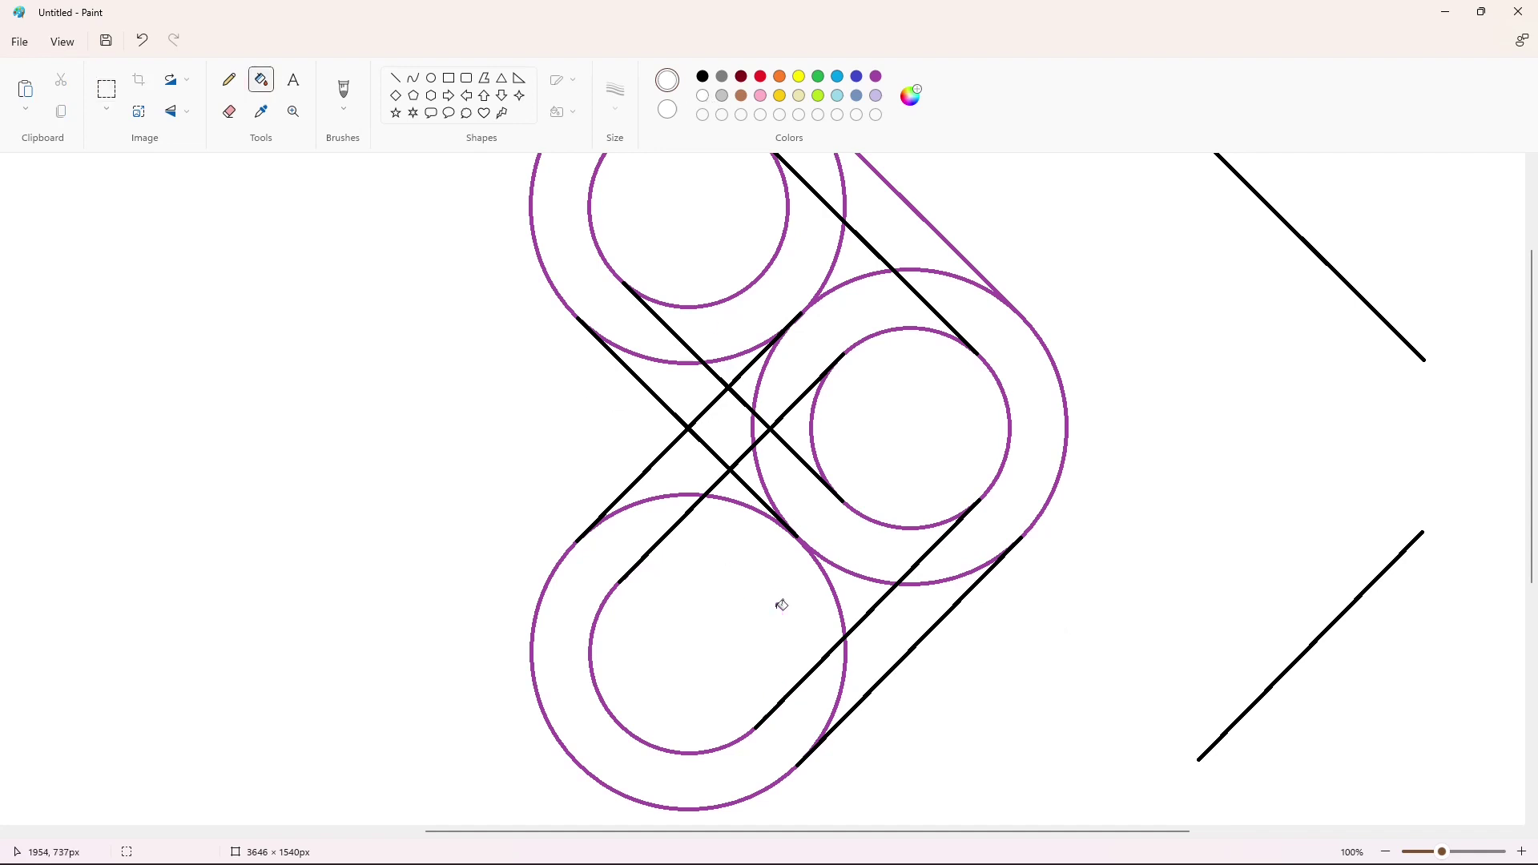
key("ctrl+z")
Step: Extend the black outer tangent line onto the middle ring's edge and erase the lower ring's surplus arcs with white fill
left_click(394, 78)
left_click(702, 76)
left_click(261, 79)
left_click(703, 96)
left_click(834, 588)
scroll(984, 641, "up", 3)
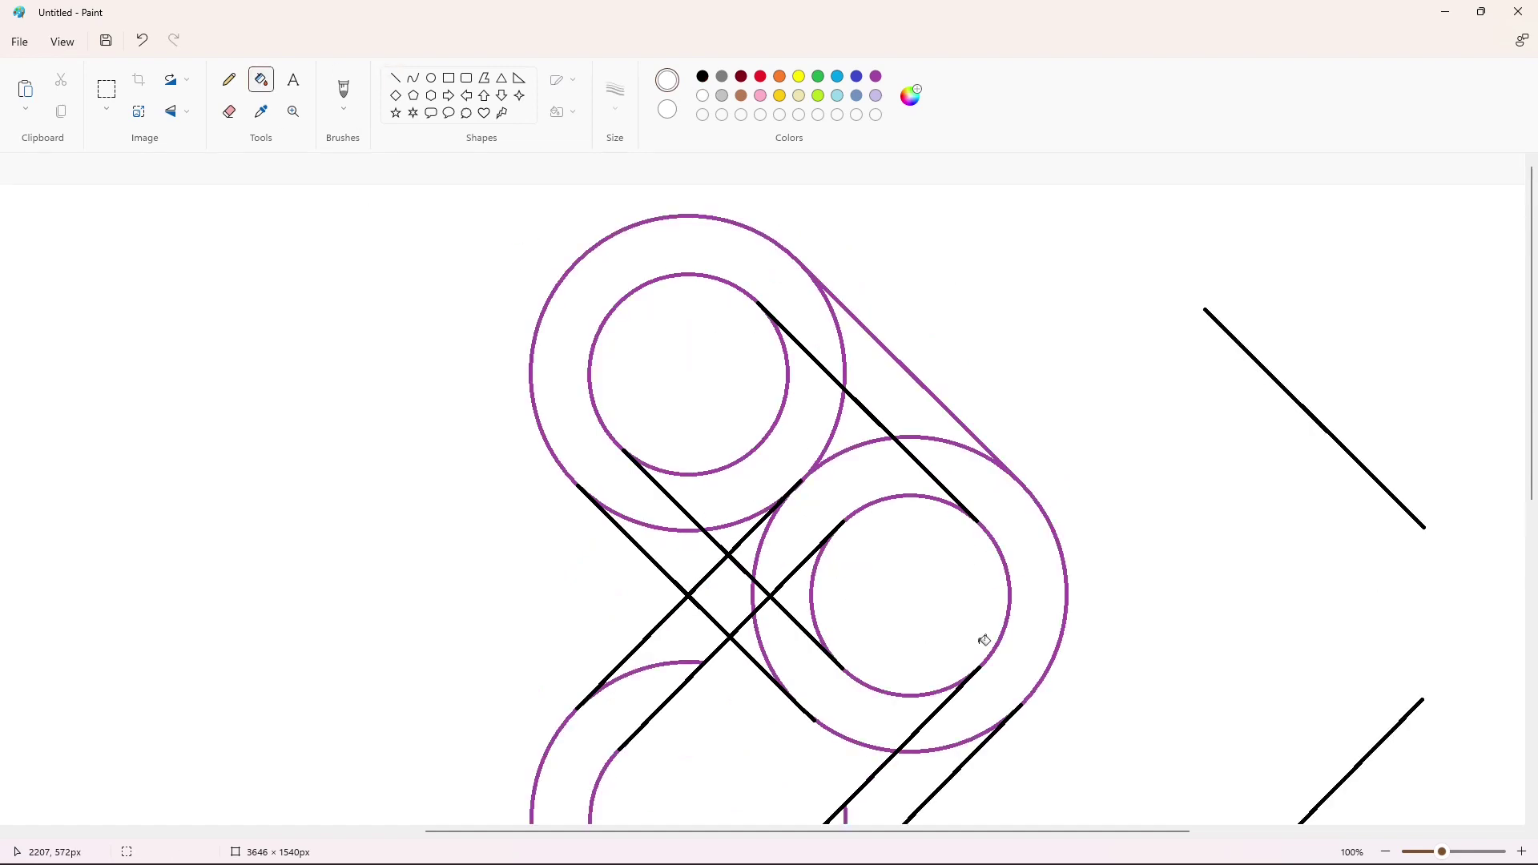
Step: Fill the upper ring, its outlines and the tangent bands adjoining it with black
left_click(702, 76)
left_click(802, 301)
left_click(794, 365)
left_click(787, 389)
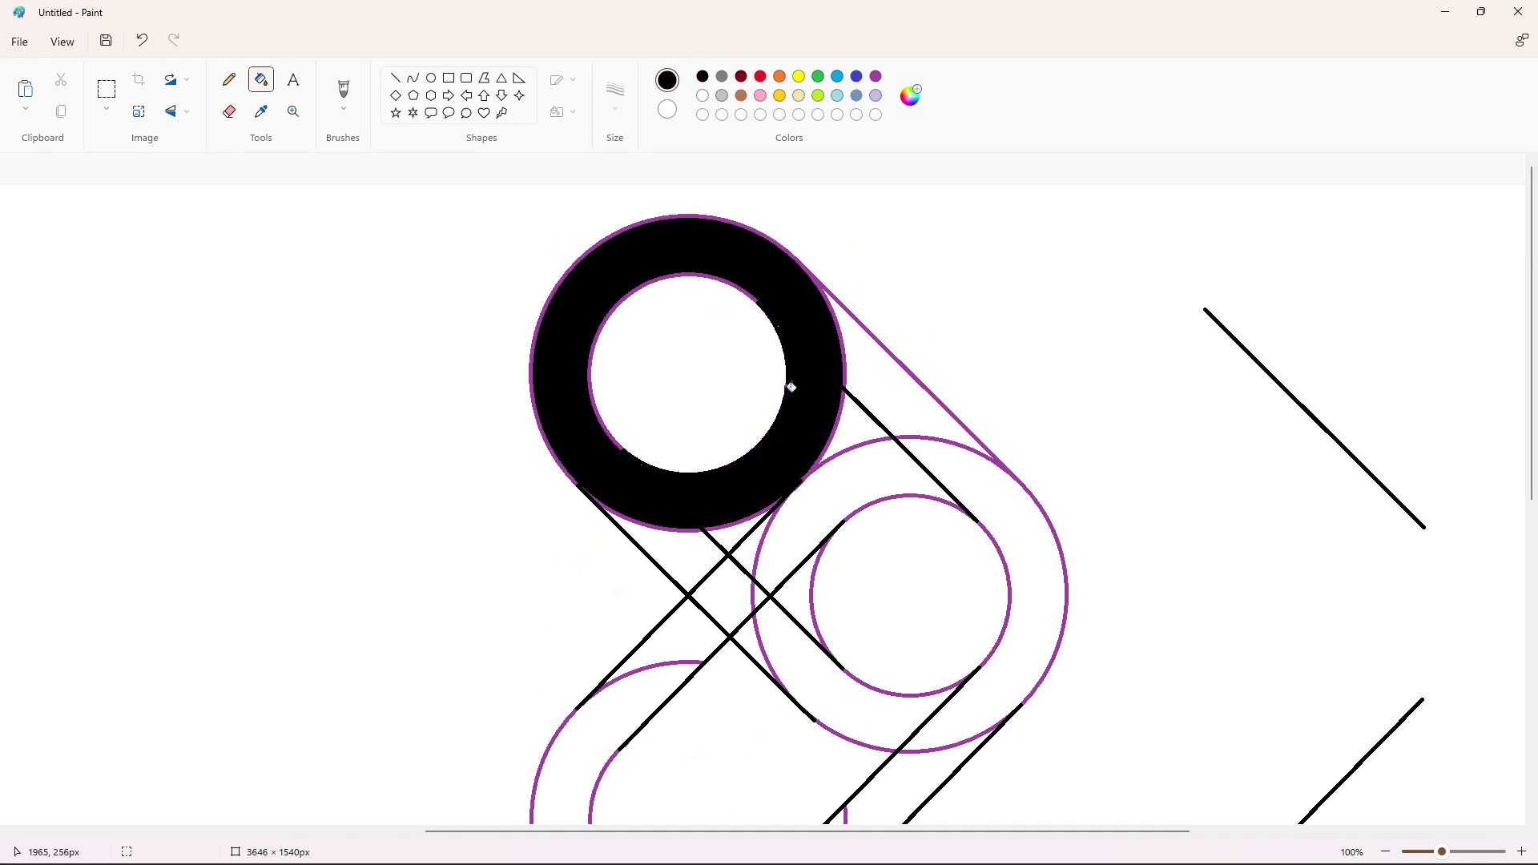
left_click(599, 418)
left_click(542, 429)
left_click(681, 529)
left_click(686, 549)
left_click(718, 528)
left_click(815, 467)
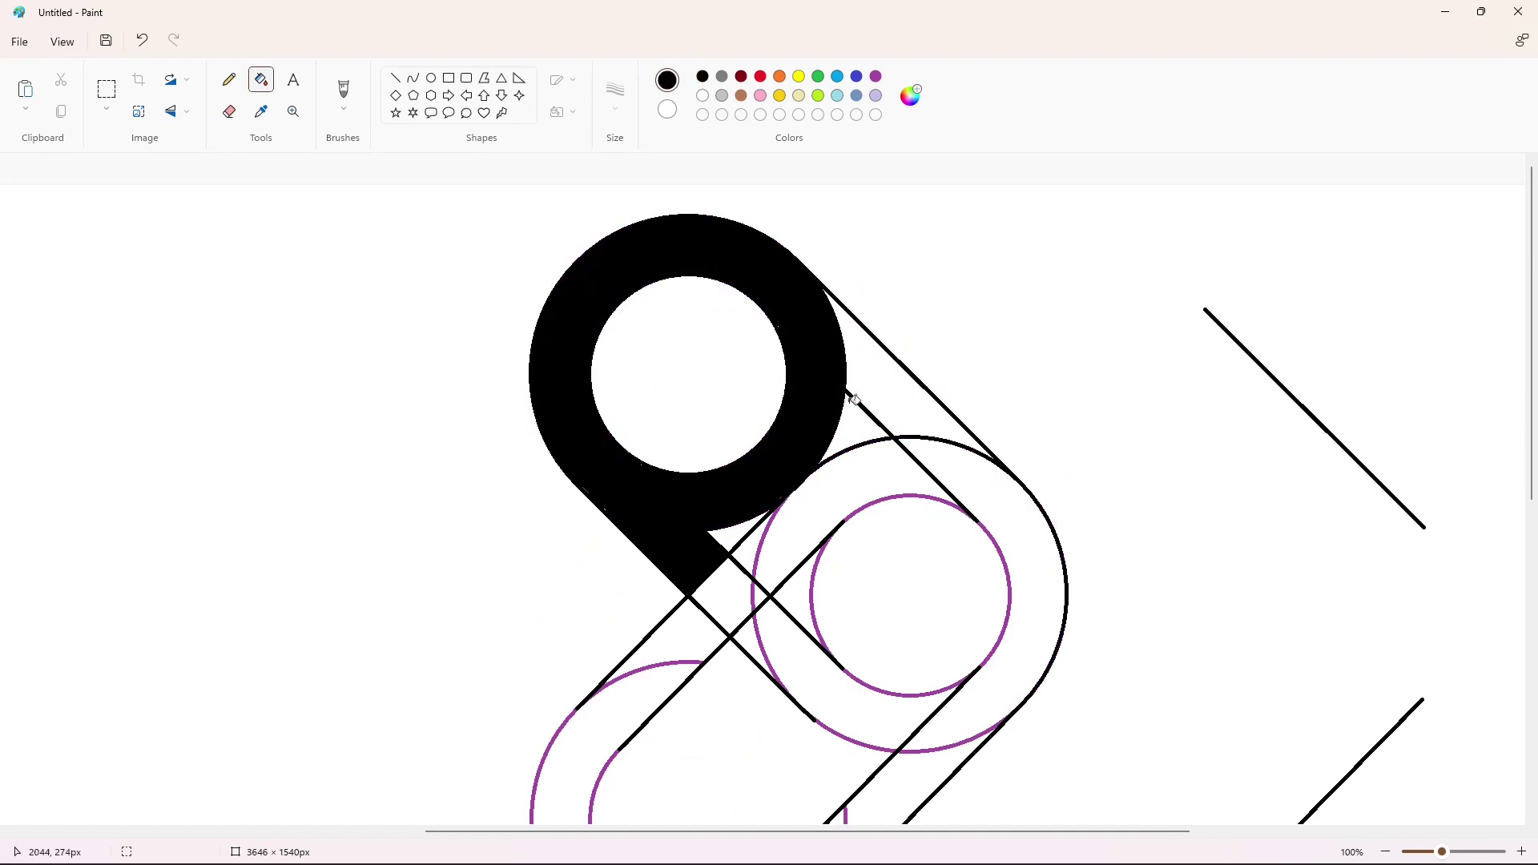
left_click(895, 385)
Step: Erase the middle ring's left inner arc with white and fill the middle ring's band and outlines black
left_click(814, 577)
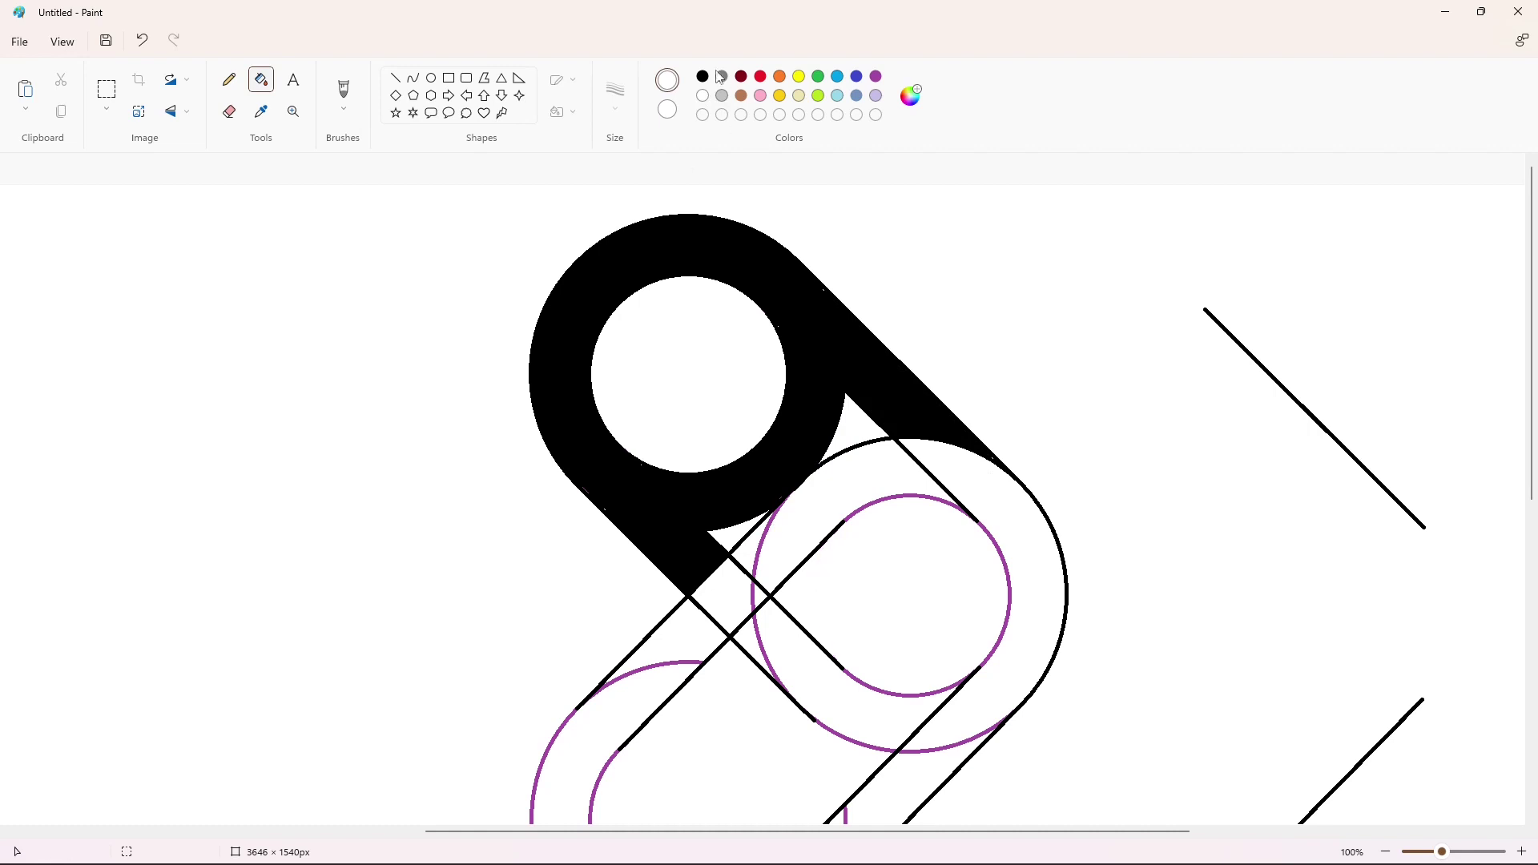
left_click(704, 76)
left_click(1018, 559)
left_click(892, 488)
left_click(901, 495)
left_click(988, 530)
scroll(989, 530, "down", 5)
left_click(912, 415)
left_click(867, 396)
left_click(867, 411)
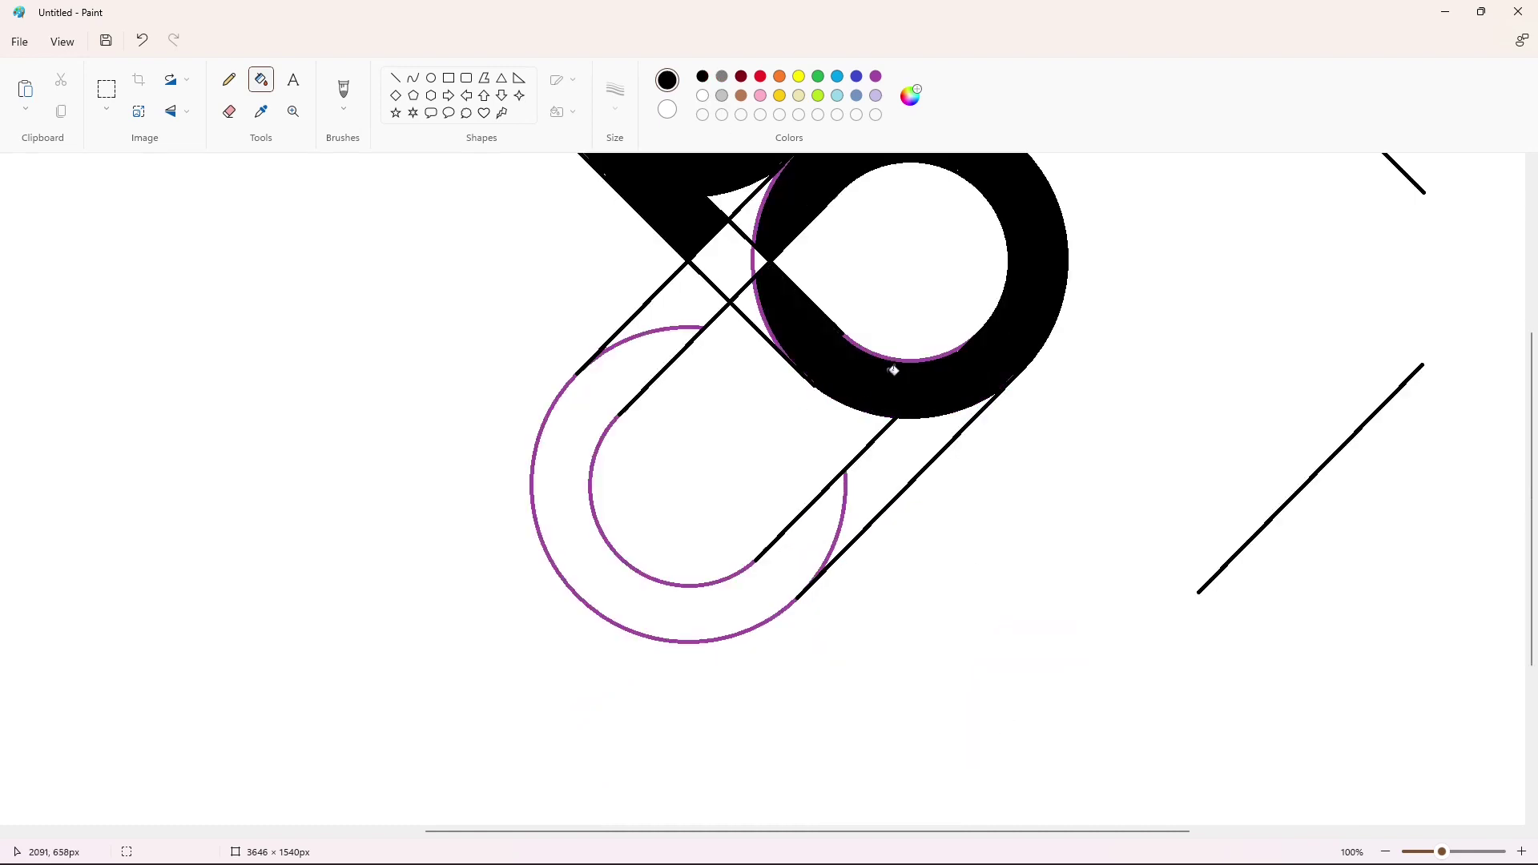
left_click(895, 359)
Step: Fill the lower ring's band, the remaining lower-right band and the crossing area so the whole figure is solid black
left_click(652, 358)
left_click(776, 230)
scroll(776, 230, "up", 3)
left_click(702, 75)
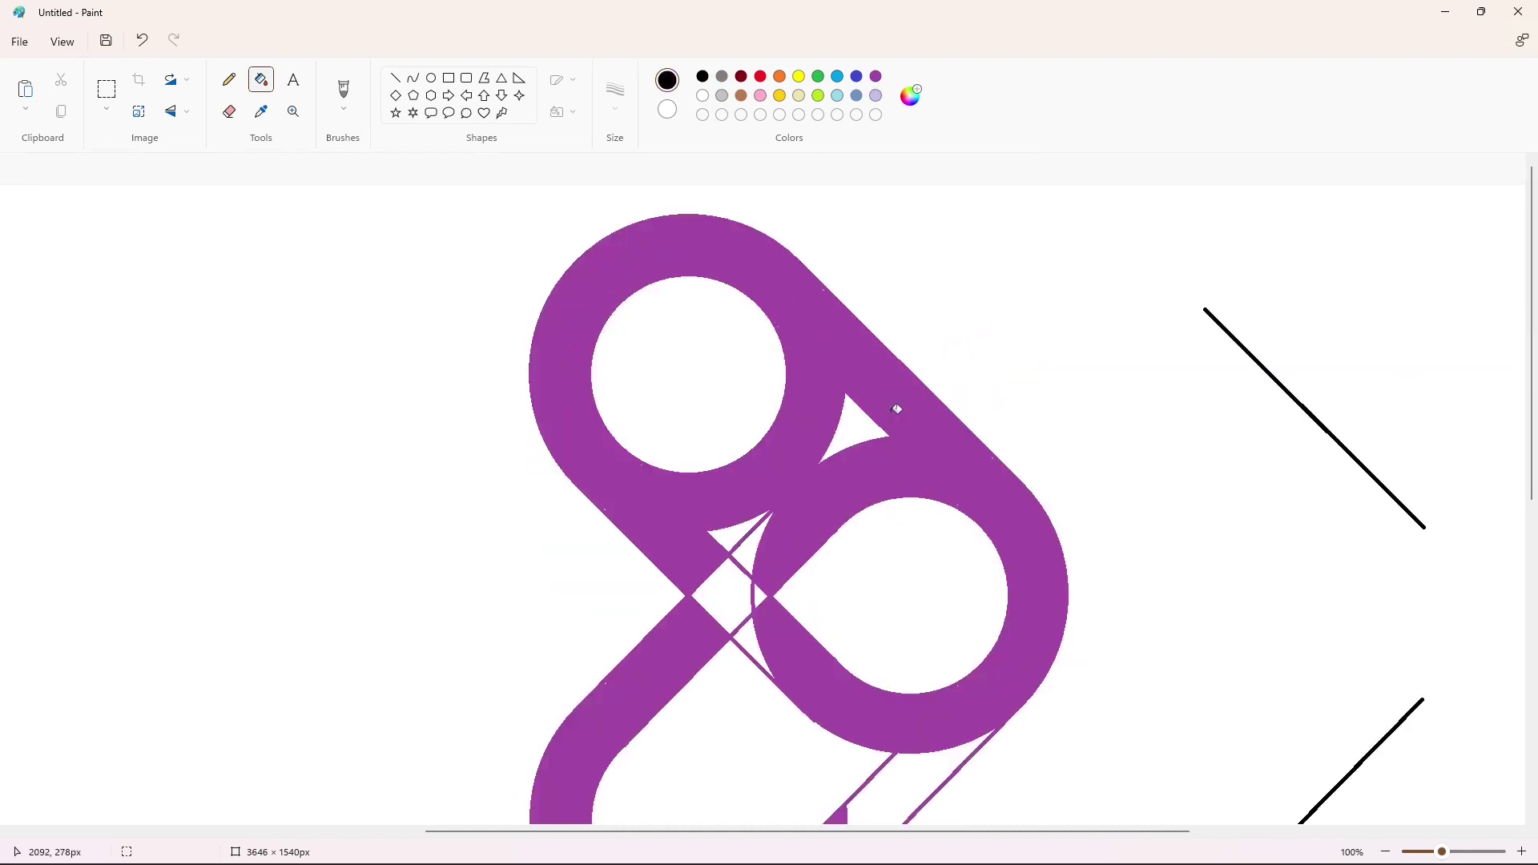
left_click(896, 409)
scroll(897, 409, "down", 2)
left_click(886, 628)
left_click(752, 473)
left_click(727, 433)
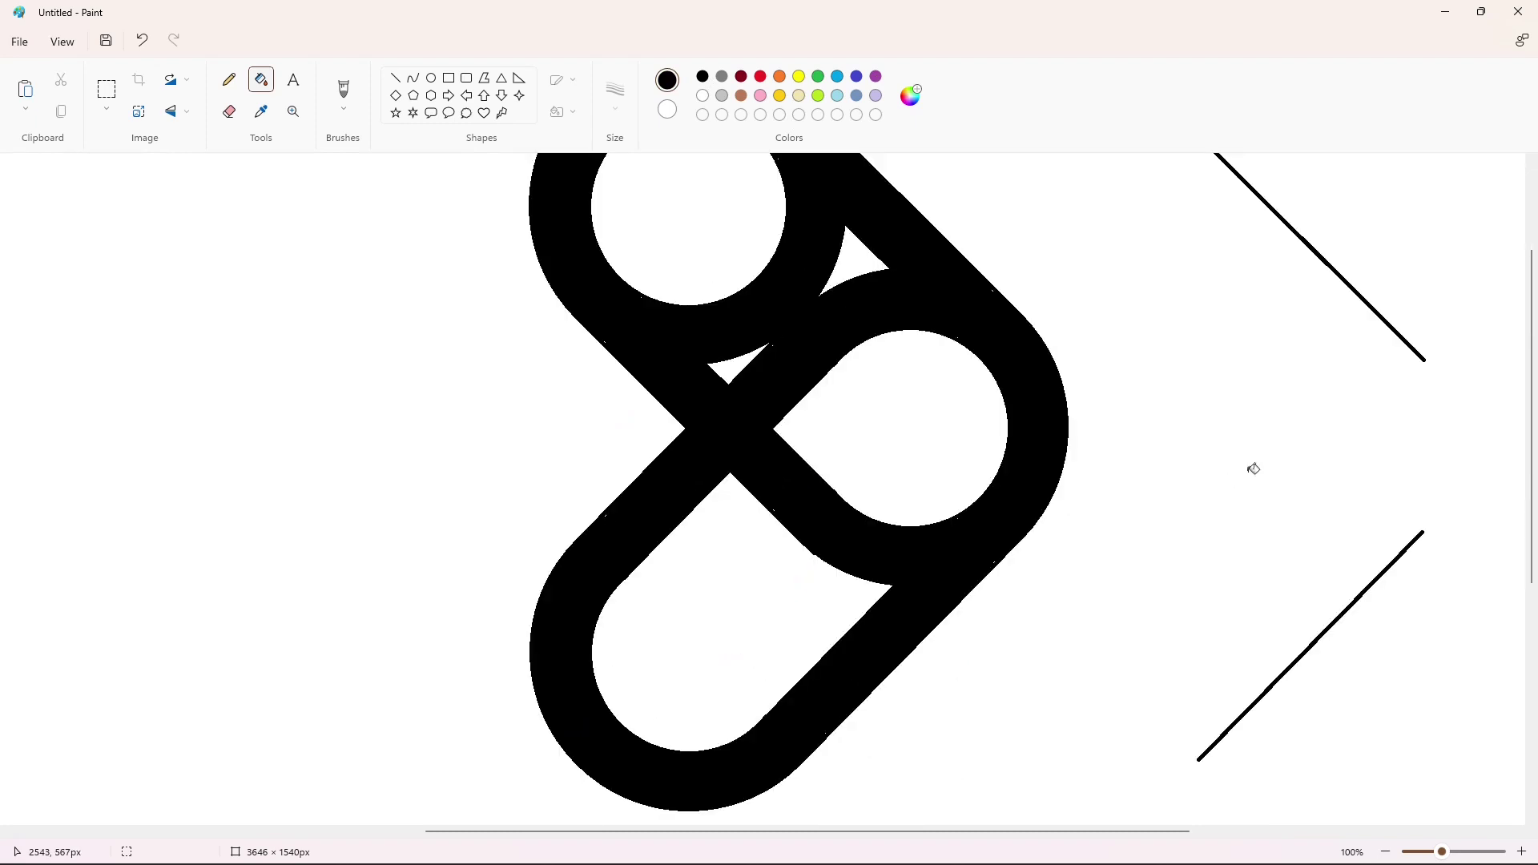
Step: Fill the canvas background and all enclosed openings of the black figure with purple
left_click(876, 76)
left_click(942, 188)
left_click(904, 400)
left_click(747, 533)
left_click(726, 253)
left_click(853, 262)
left_click(736, 367)
Step: Fill the background and every enclosed opening of the figure with white again
left_click(702, 96)
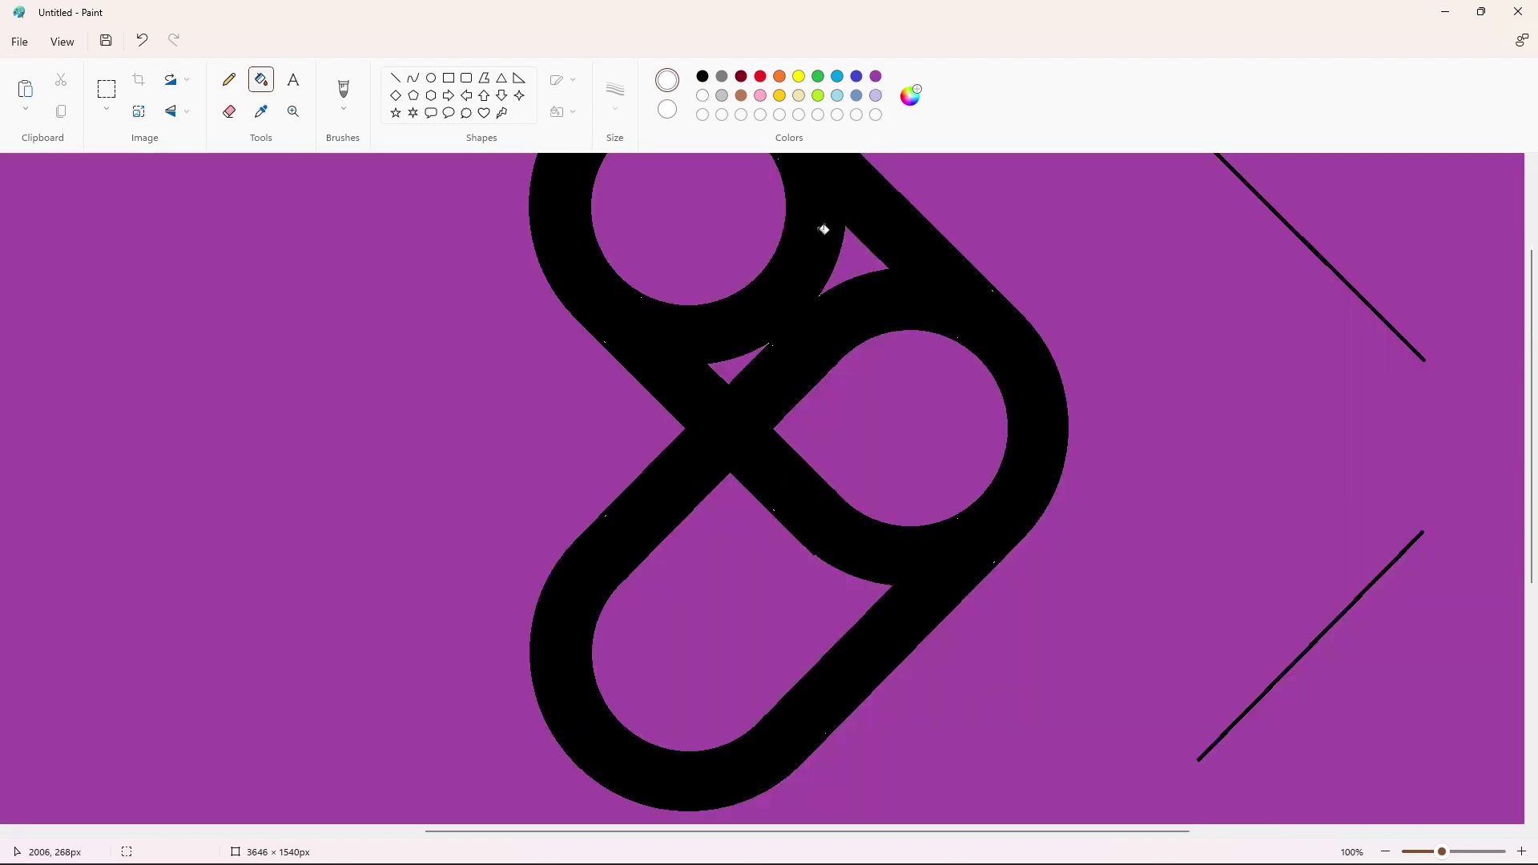
left_click(798, 262)
left_click(703, 95)
left_click(725, 240)
left_click(852, 261)
left_click(904, 401)
left_click(1154, 328)
left_click(747, 533)
left_click(735, 366)
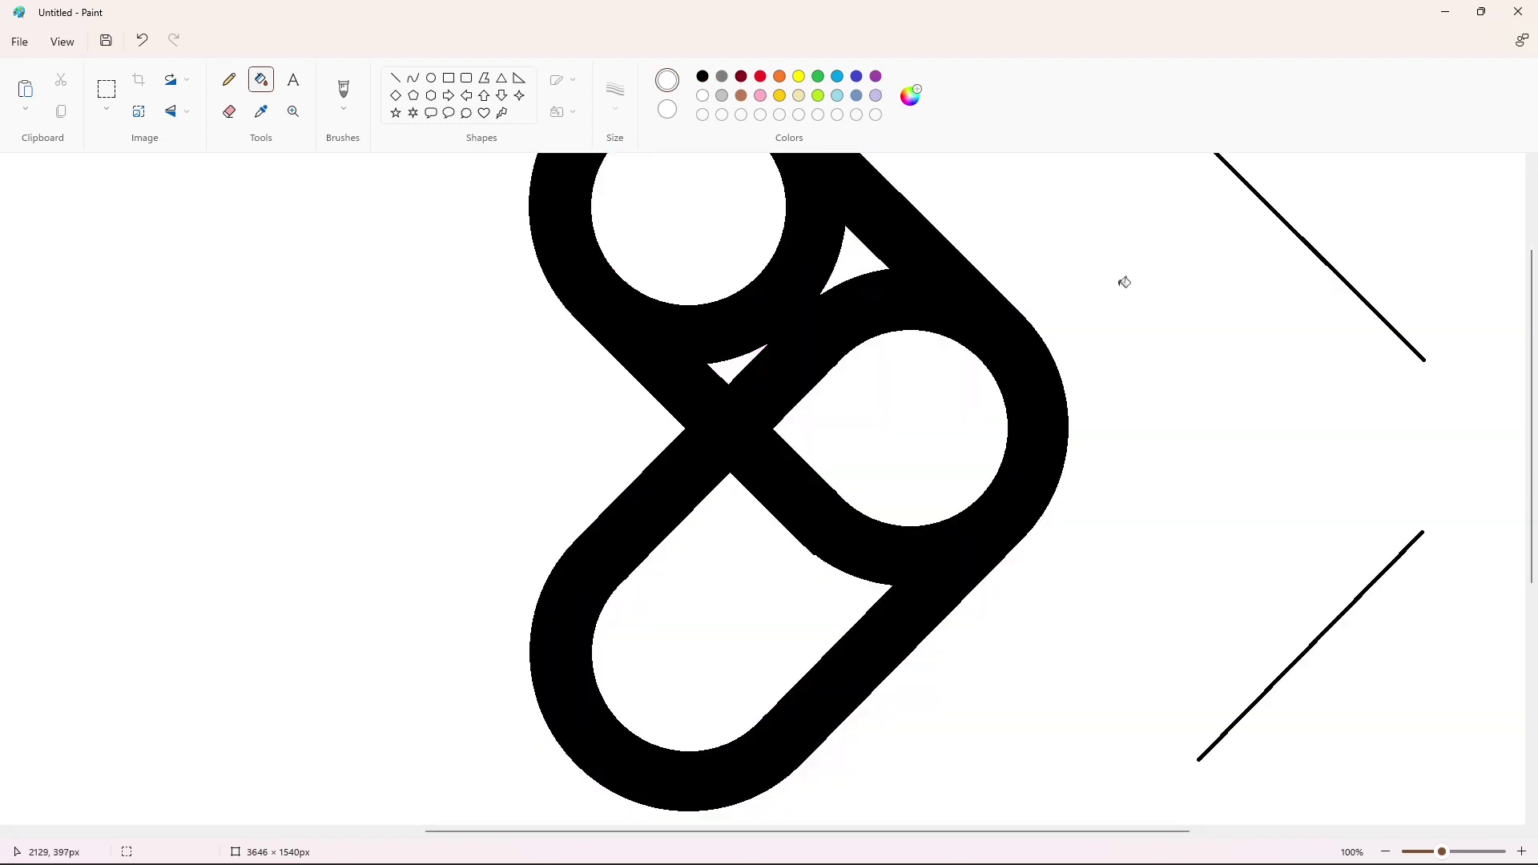
Step: Close off the narrow tips of the two small openings between the upper and middle rings with short lines and fill them black
scroll(1397, 561, "down", 2)
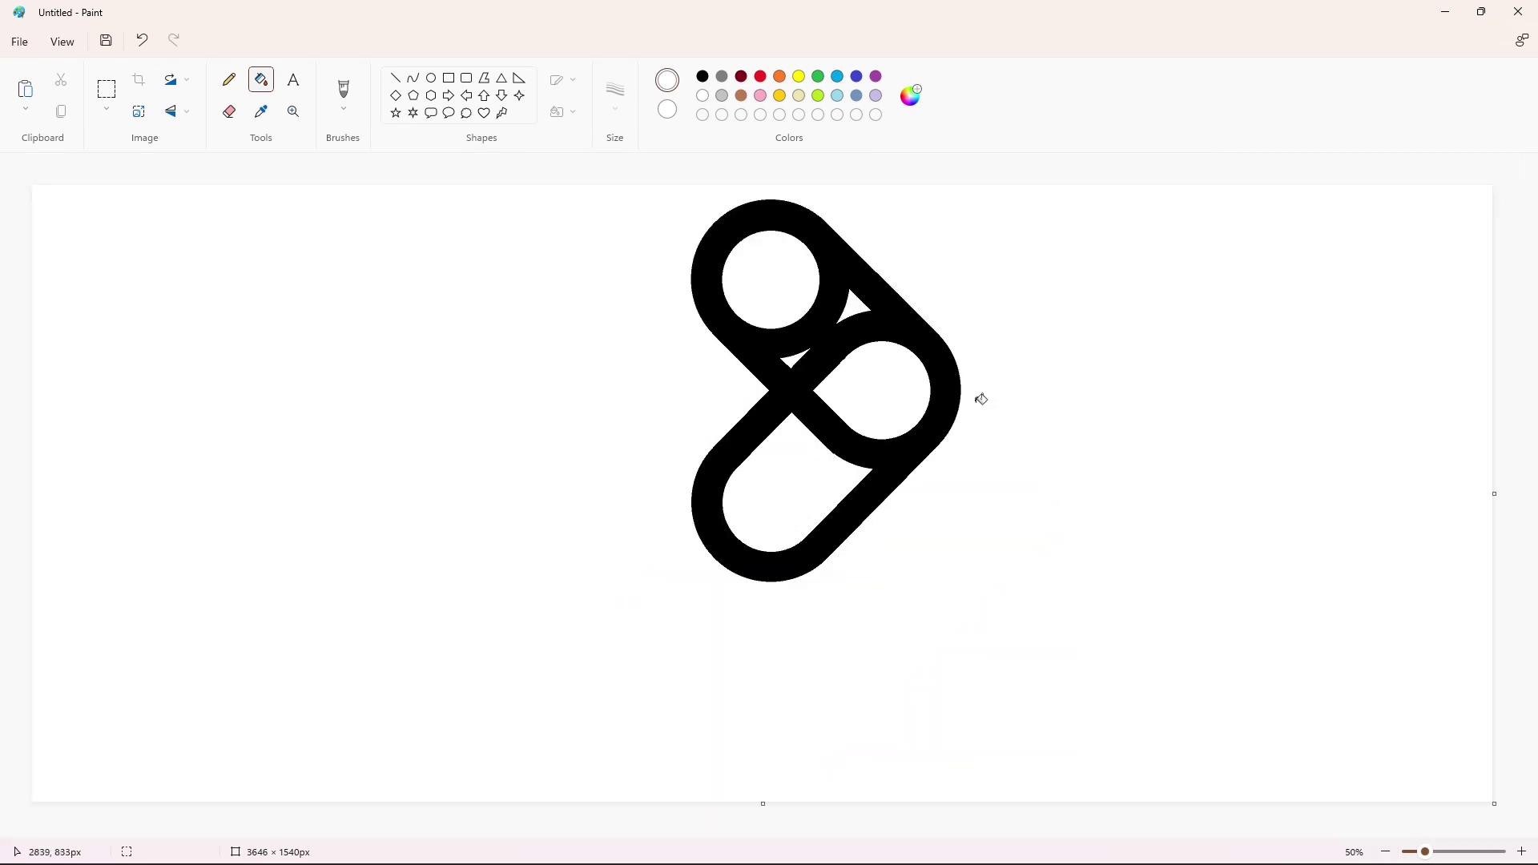
left_click(395, 77)
left_click(1522, 852)
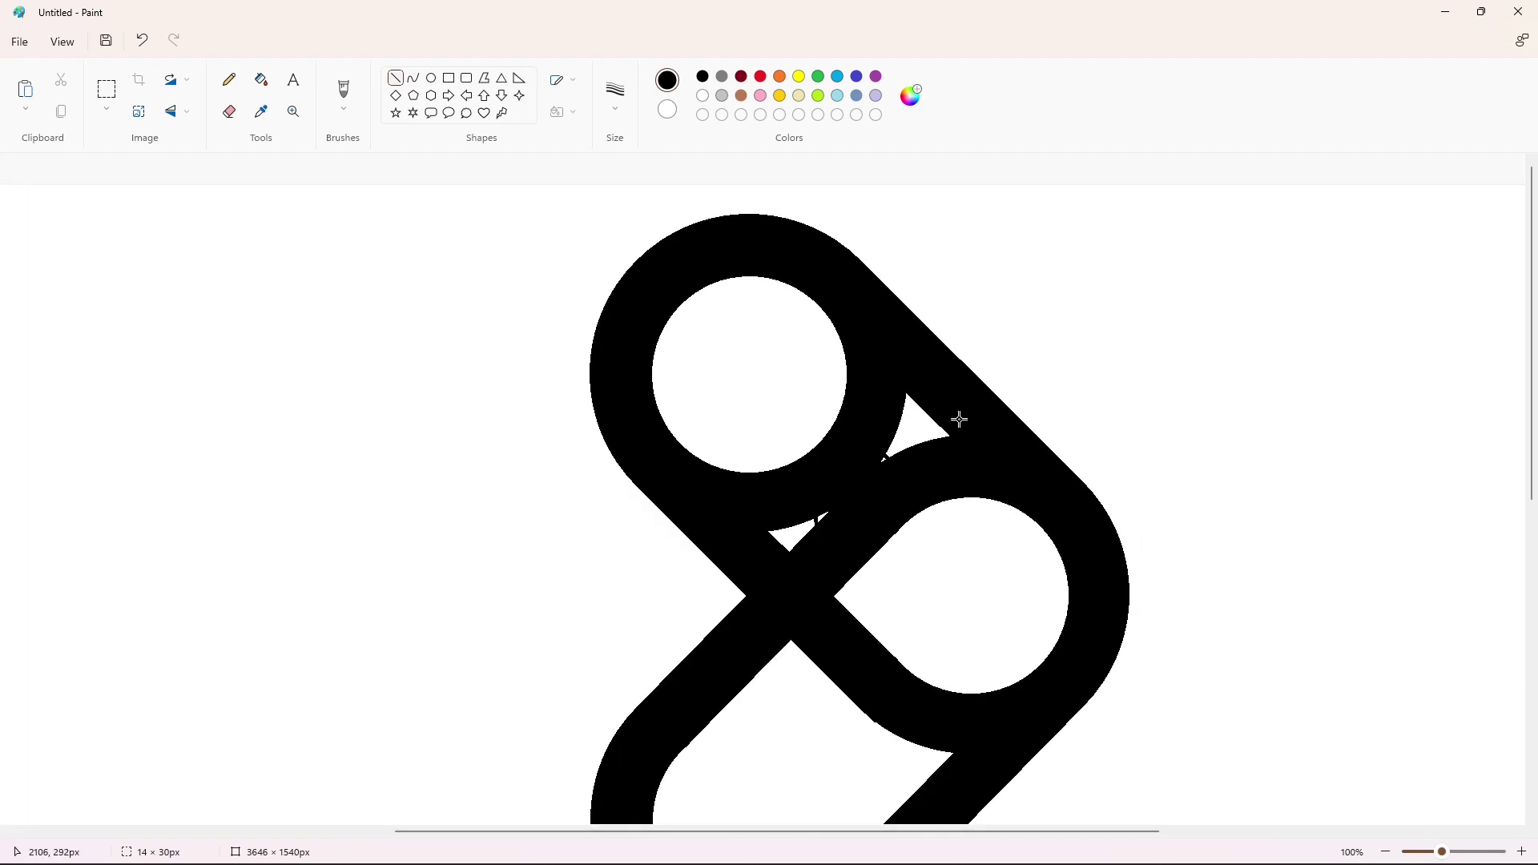
left_click(261, 79)
left_click(1385, 852)
Step: Draw a circle of about 399 × 395 px beside the figure, opposite and level with the middle ring
left_click(431, 78)
mouse_move(536, 289)
left_mouse_down()
mouse_move(617, 408)
mouse_move(705, 473)
left_mouse_up()
left_click_drag(706, 387, 716, 406)
left_click_drag(632, 300, 632, 313)
left_click_drag(548, 393, 555, 413)
left_click_drag(654, 475, 655, 470)
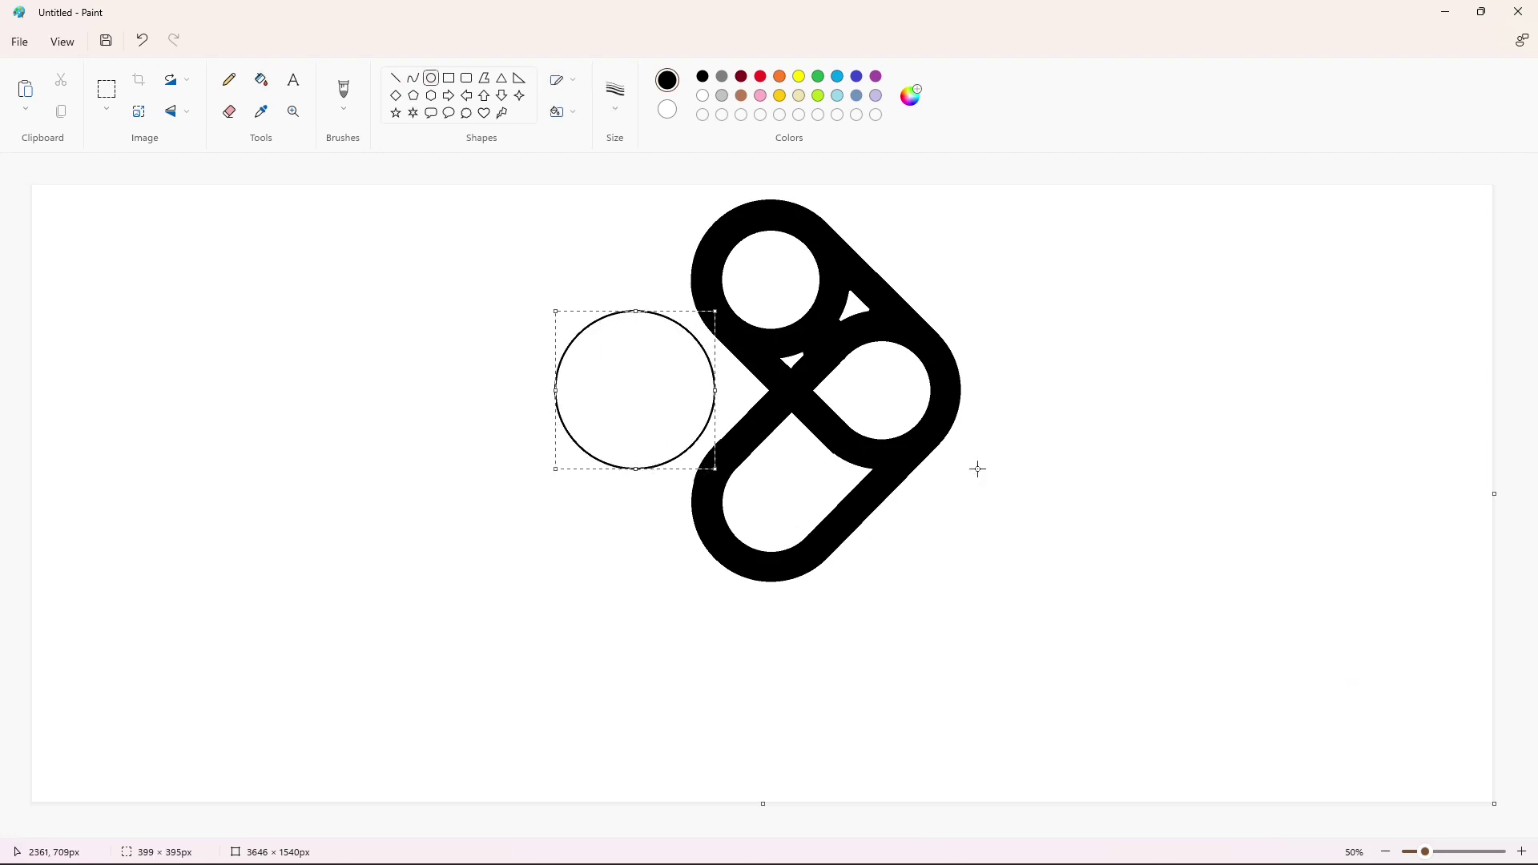
left_click(893, 431)
Step: Draw a smaller concentric circle inside the new circle and fill the band between them black
mouse_move(582, 348)
left_mouse_down()
mouse_move(684, 439)
mouse_move(651, 394)
mouse_move(650, 442)
left_mouse_up()
left_click(753, 409)
left_click(261, 79)
left_click(642, 323)
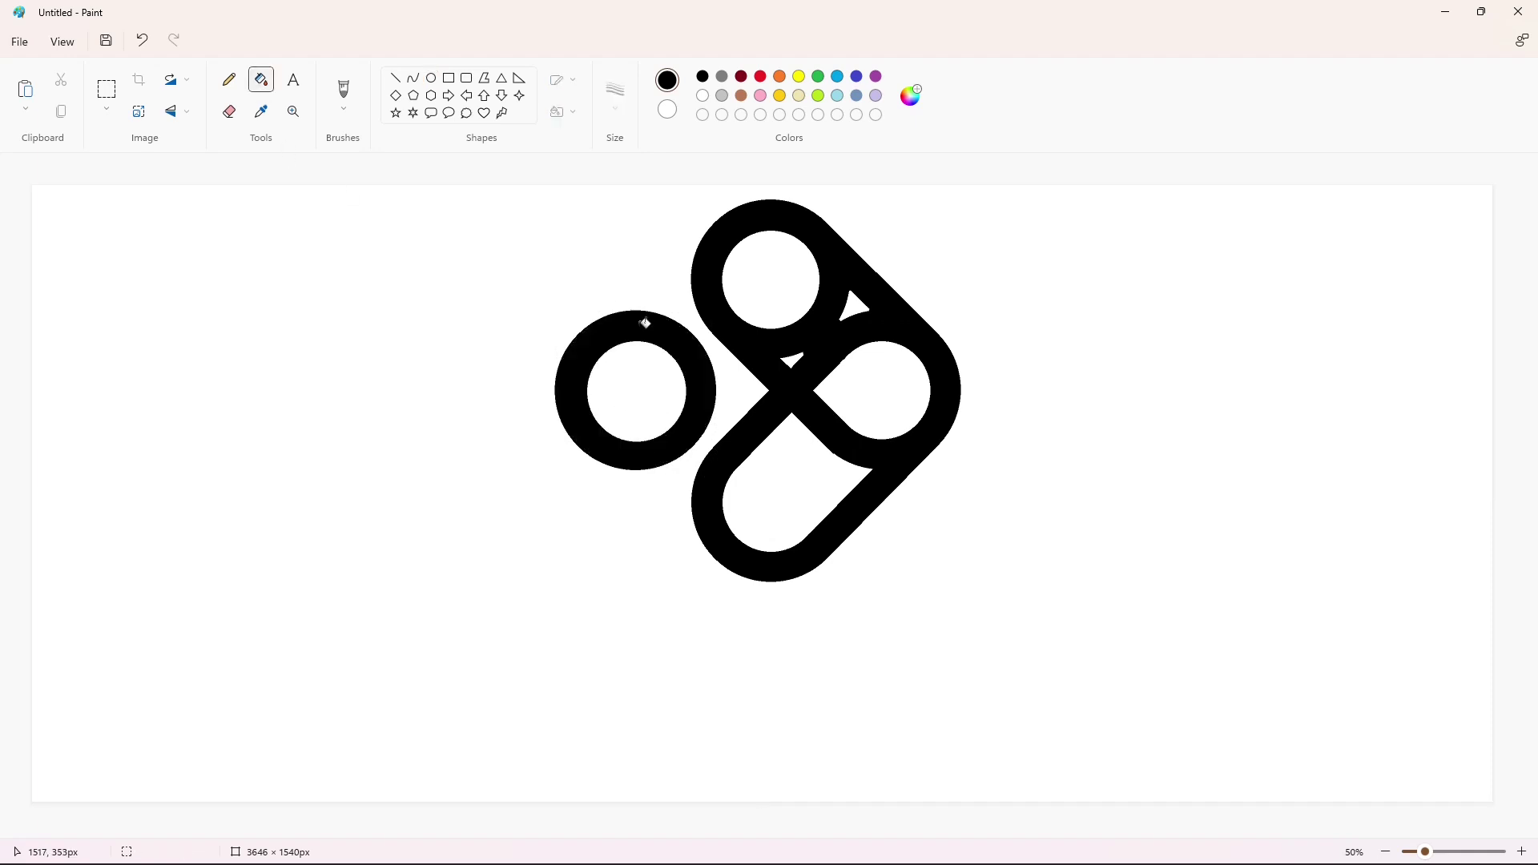
Step: Add the text DEPORTV at size 250 in Frutiger 75 Black on the lower part of the canvas
left_click(293, 79)
left_click(685, 175)
type("250")
left_click(514, 536)
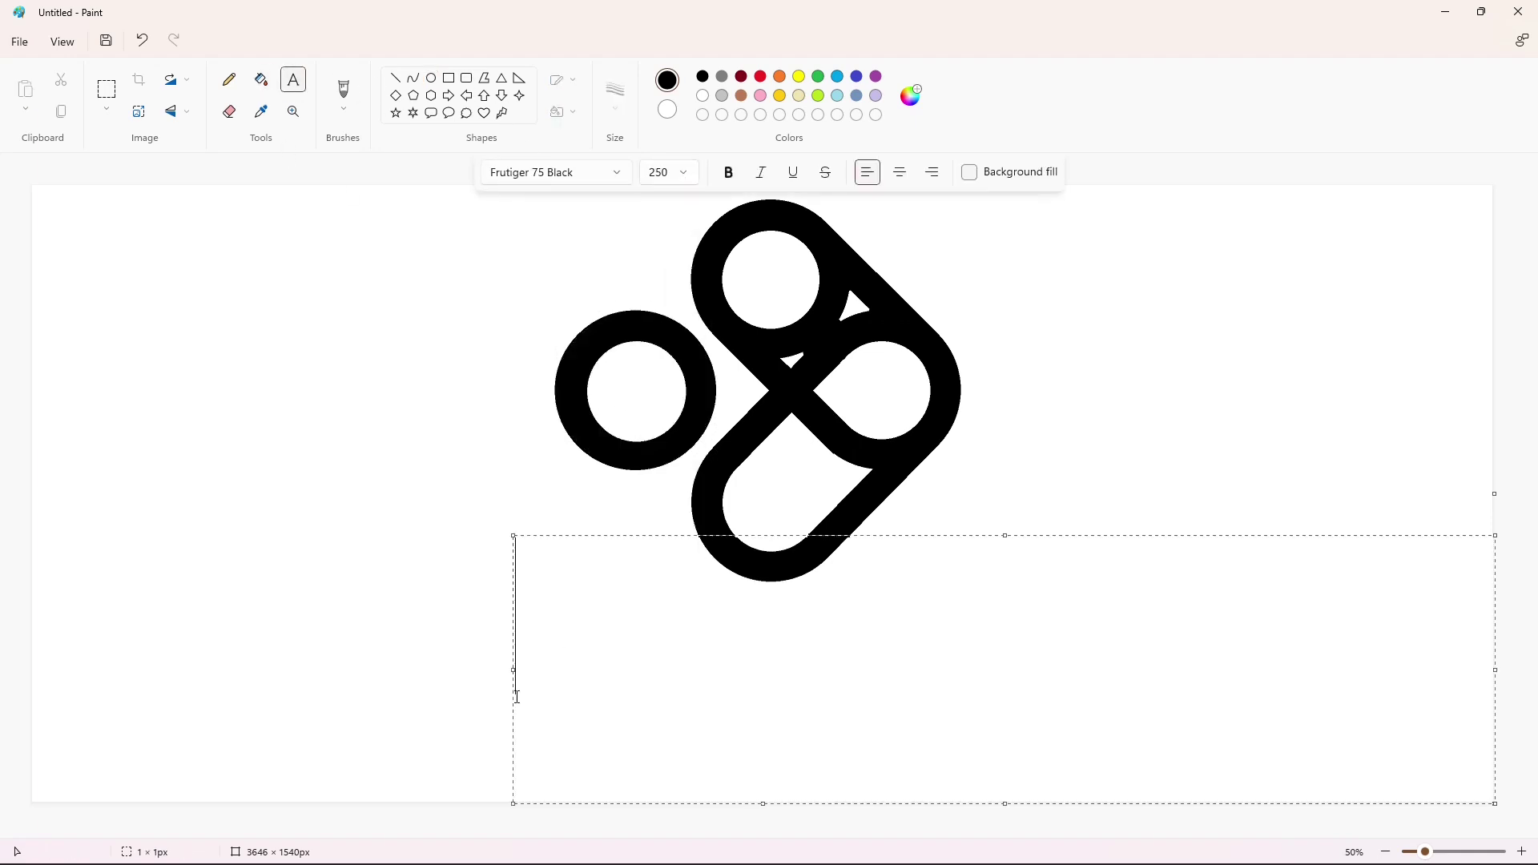
type("DEPORTV")
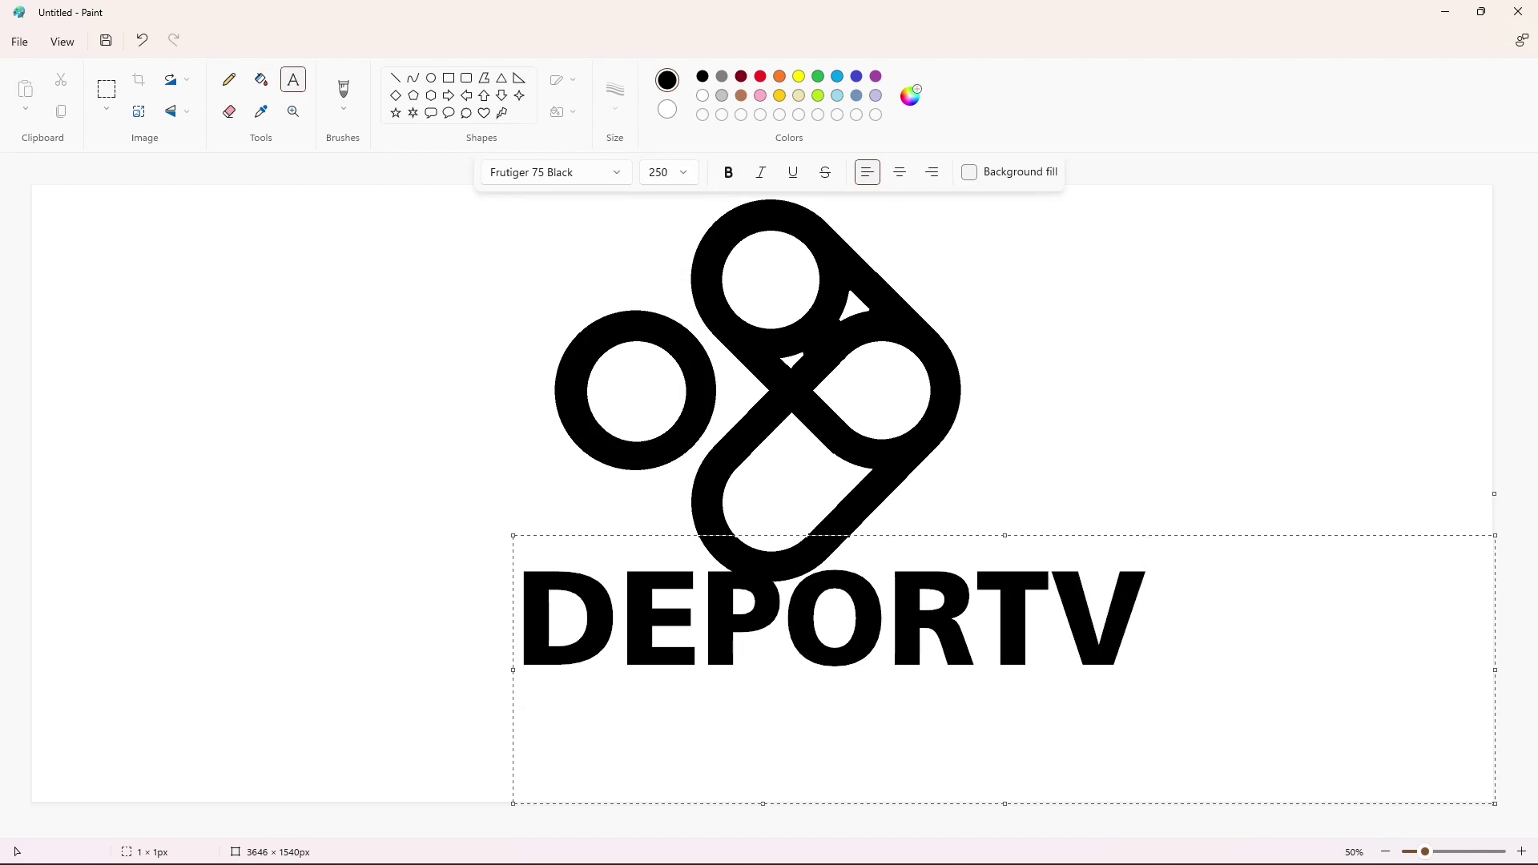
Step: Place the DEPORTV text centred beneath the logo figure and set its font size to 270
left_click_drag(512, 535, 420, 638)
key("ctrl+a")
left_click(686, 175)
type("255")
key("Return")
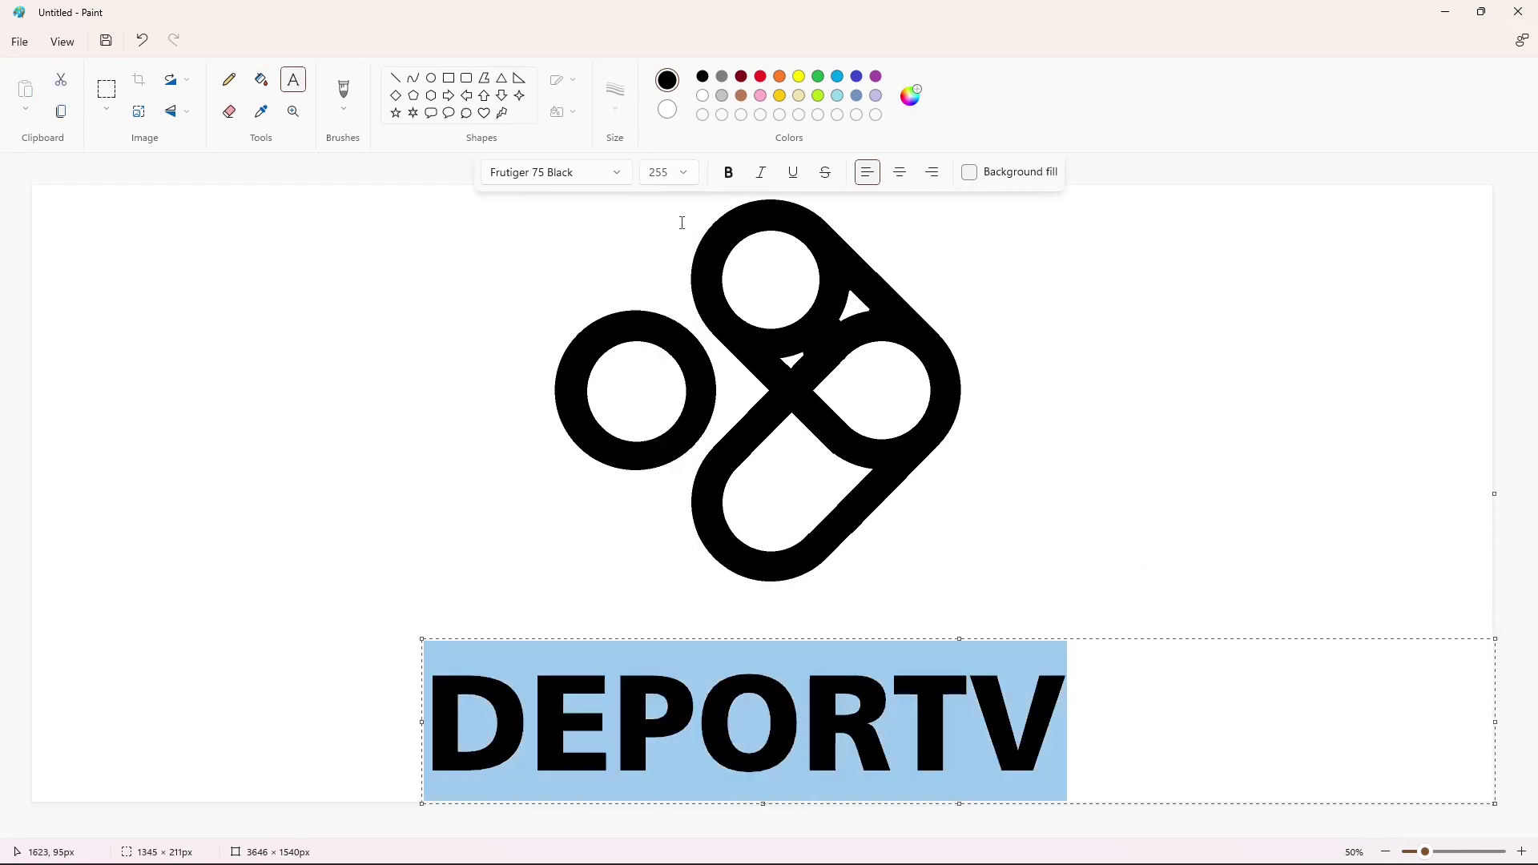
left_click(684, 173)
type("270")
key("Return")
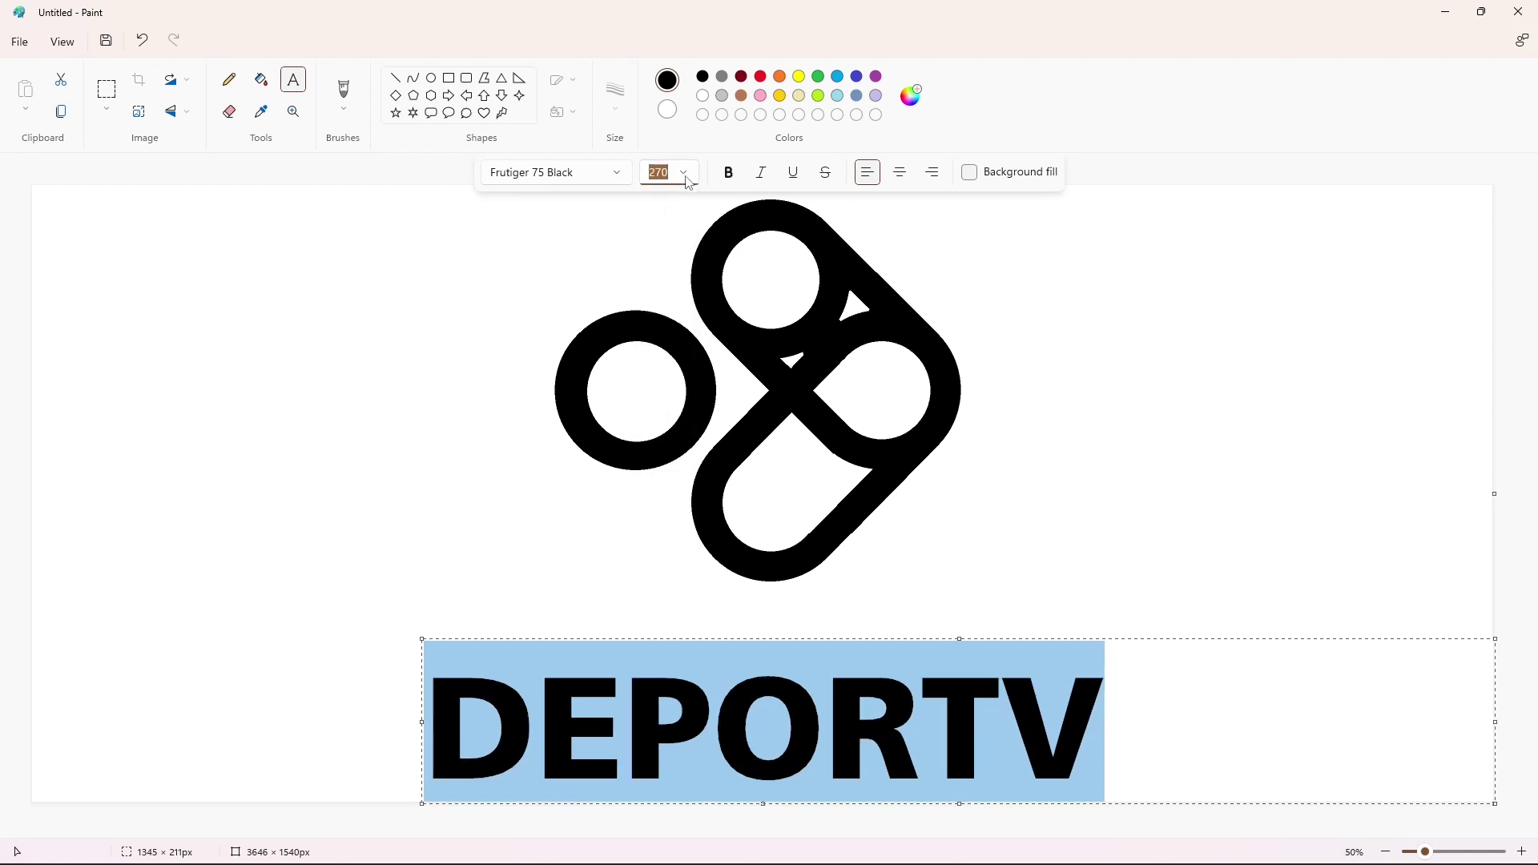
left_click_drag(423, 640, 425, 627)
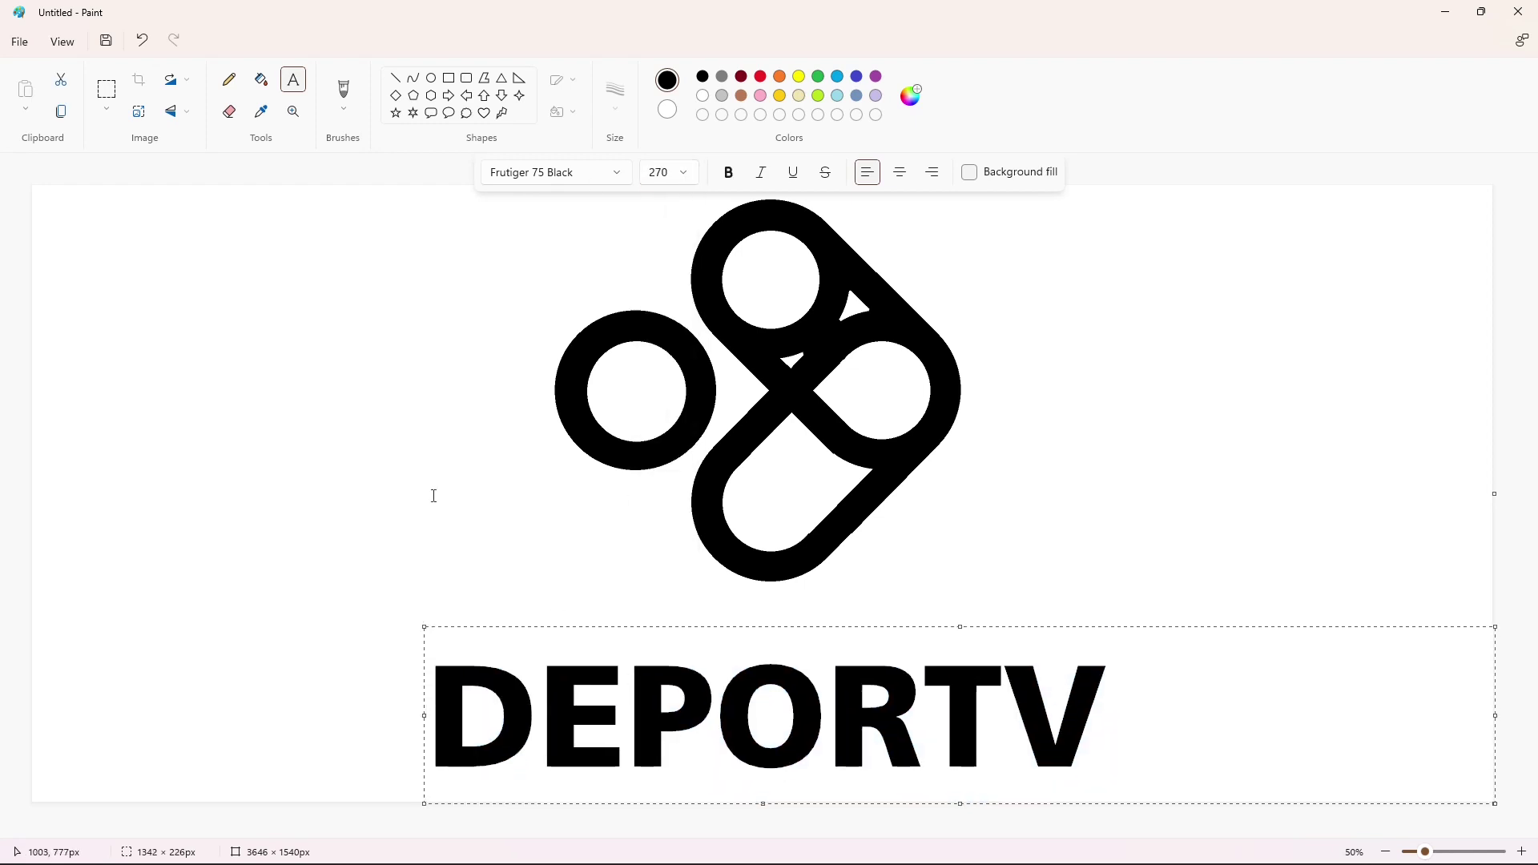
left_click(403, 444)
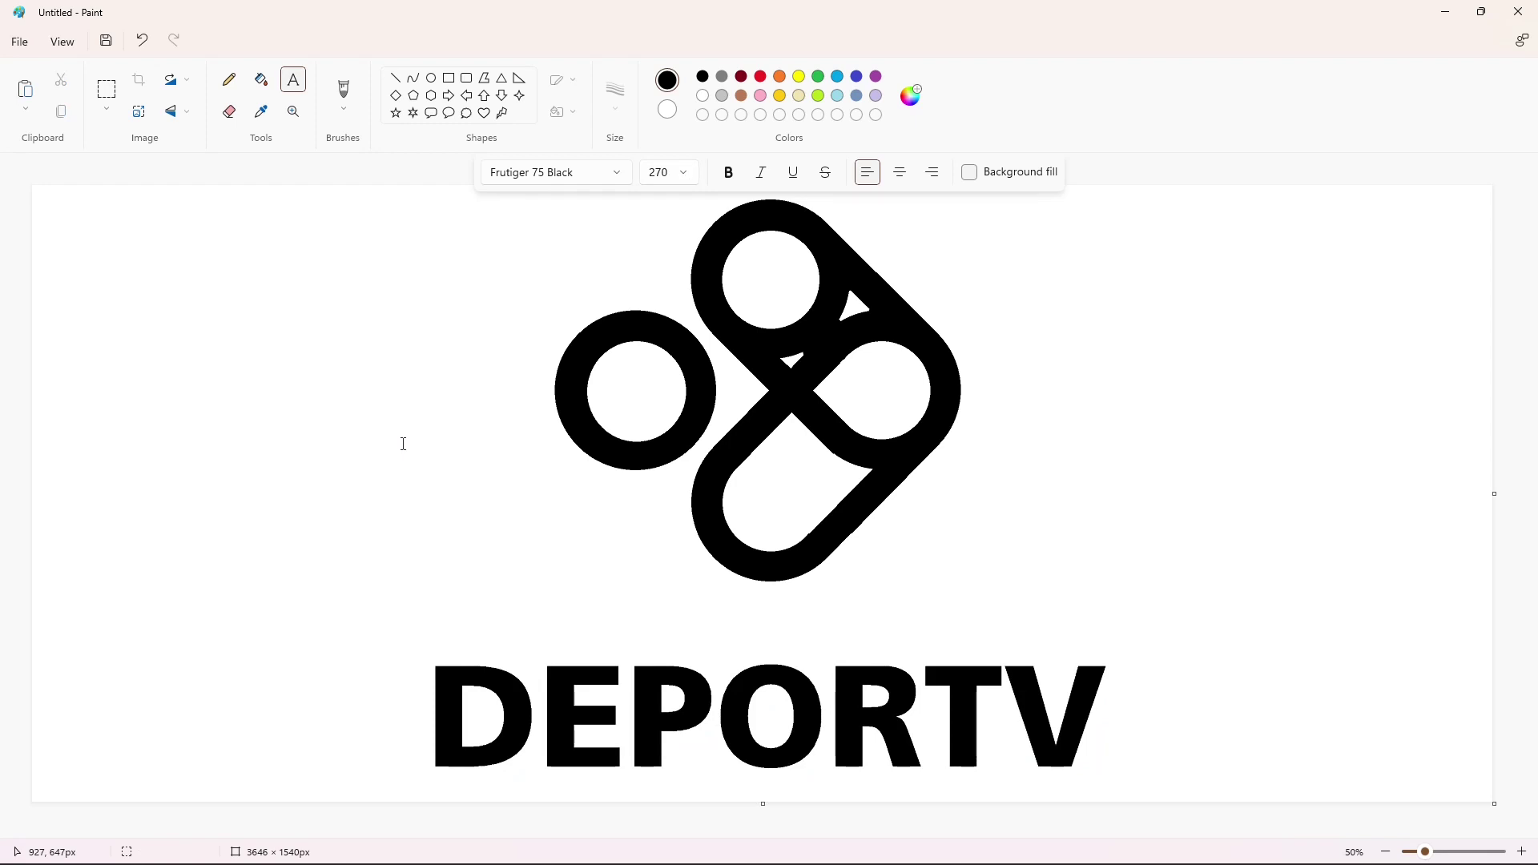
Step: Shorten the middle arm of the letter E by cutting off its end with a white line and white fill
left_click(1522, 851)
scroll(1373, 821, "down", 5)
left_click_drag(675, 832, 864, 833)
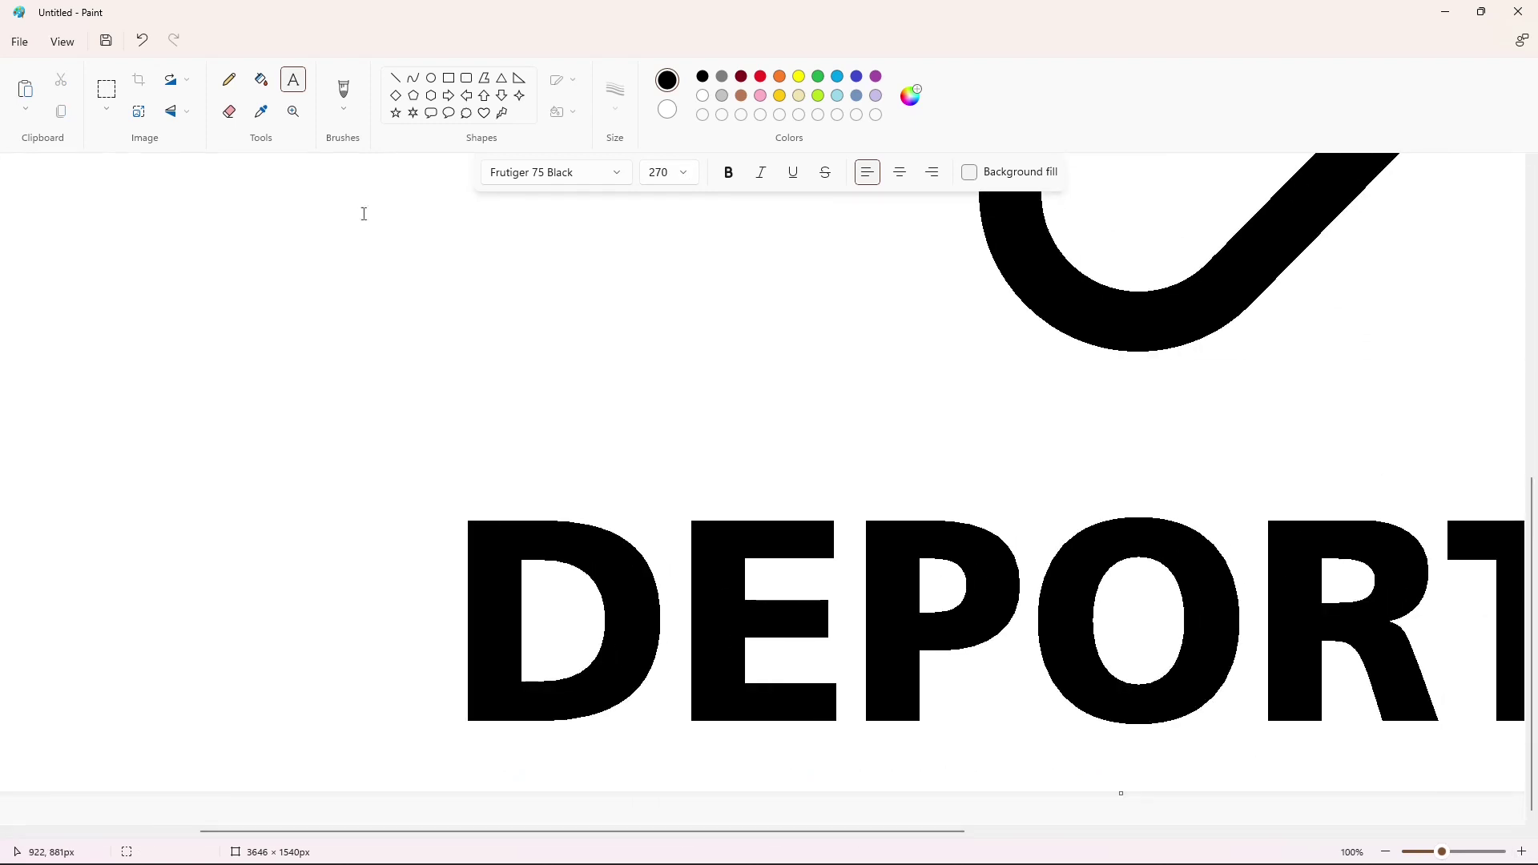
left_click(395, 78)
left_click(702, 95)
left_click_drag(821, 635, 820, 641)
left_click(260, 79)
left_click(825, 621)
Step: Cut out the letter E and paste it back closer to the D
left_click(106, 89)
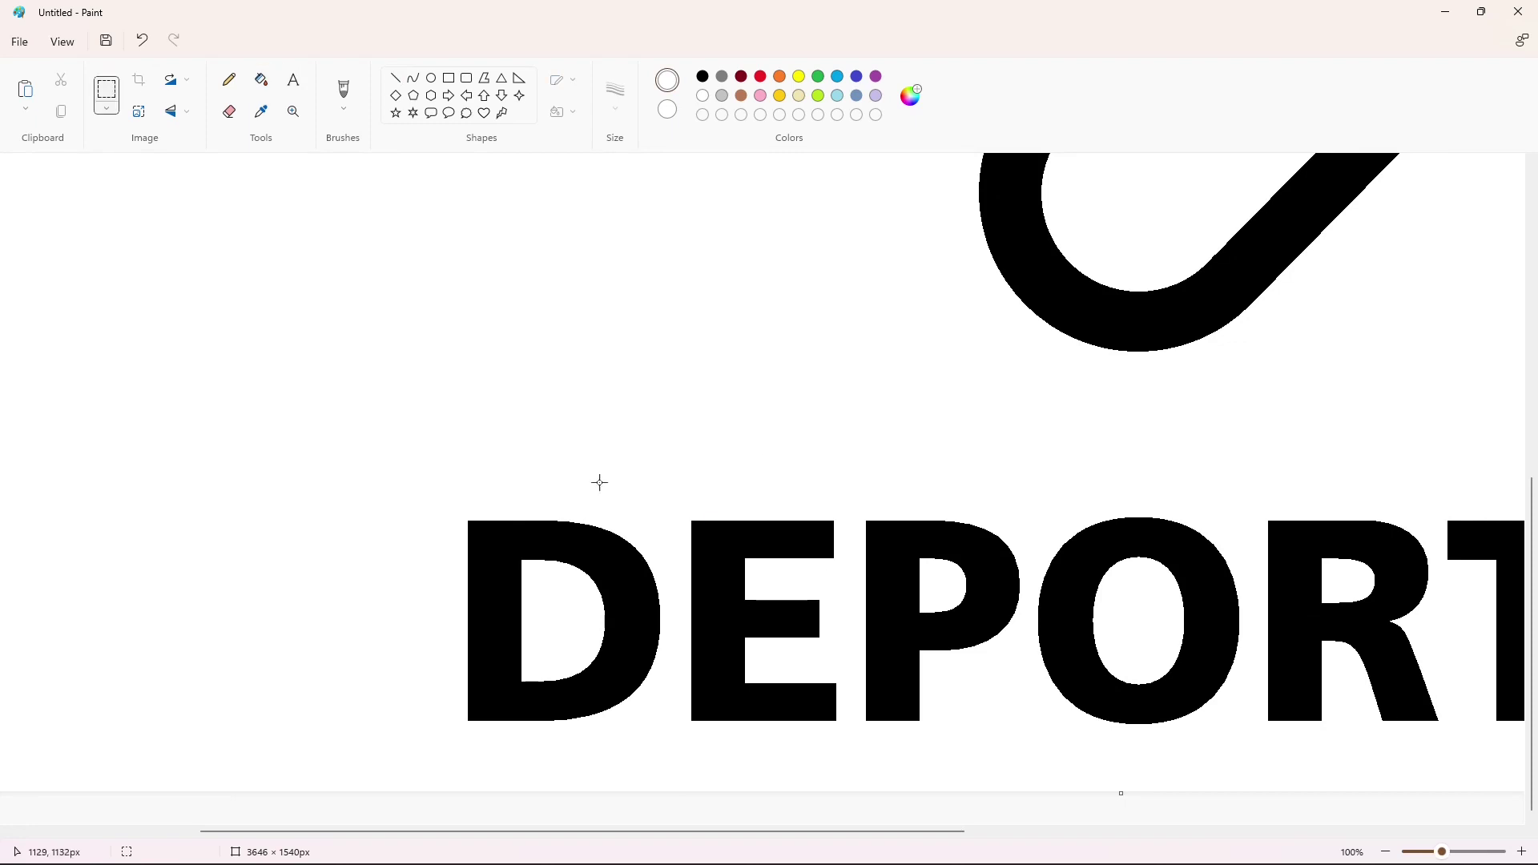
key("ctrl+x")
key("ctrl+v")
left_click_drag(131, 306, 742, 609)
left_click(1012, 795)
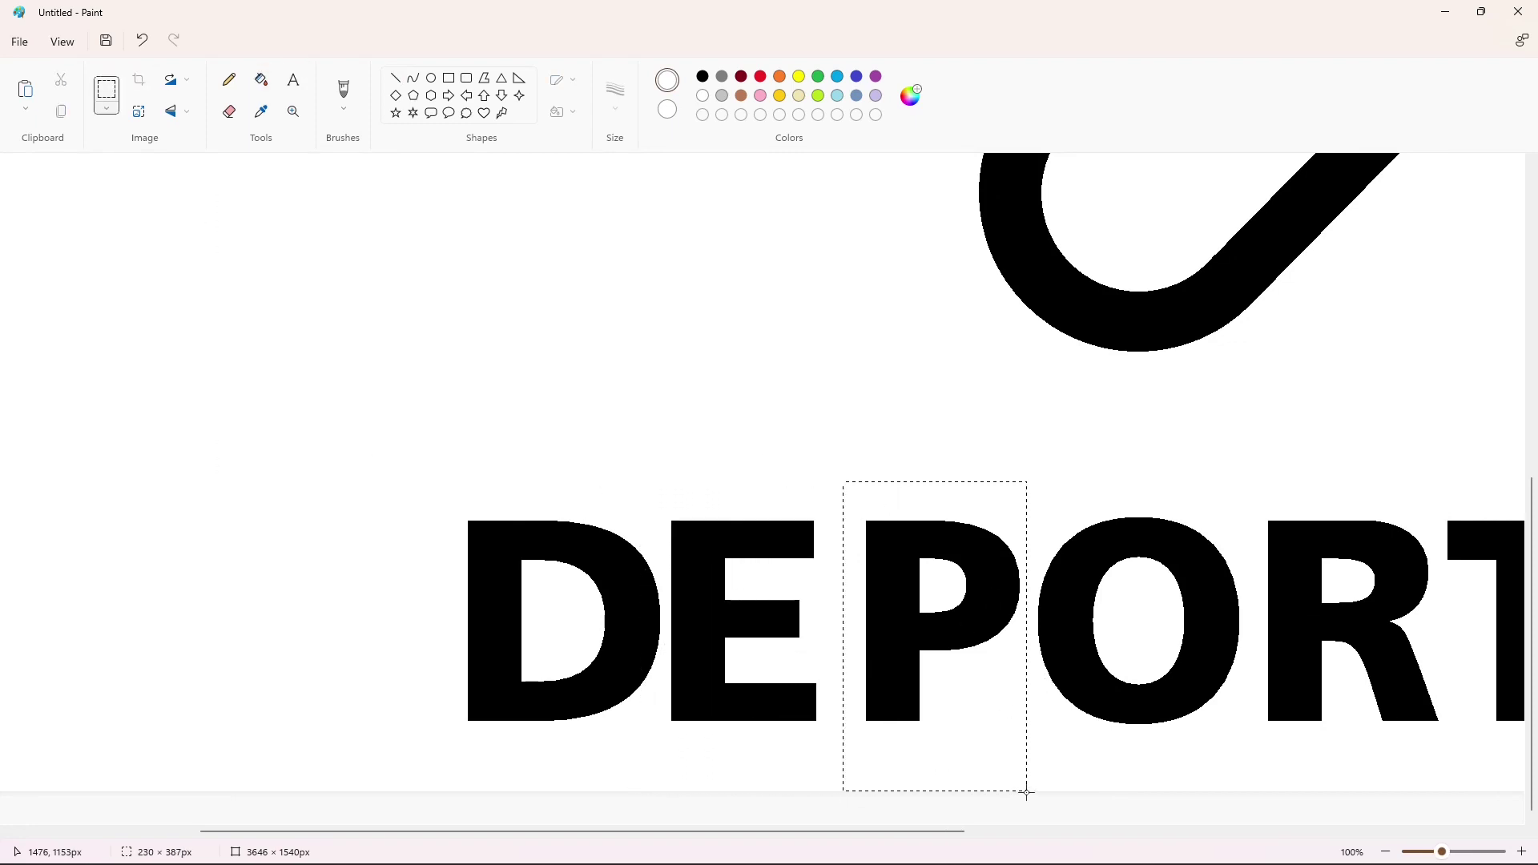
Step: Copy the letter P and paste it on the blank area above the start of the word
left_click_drag(1027, 793, 1027, 794)
left_click(1169, 682)
key("ctrl+v")
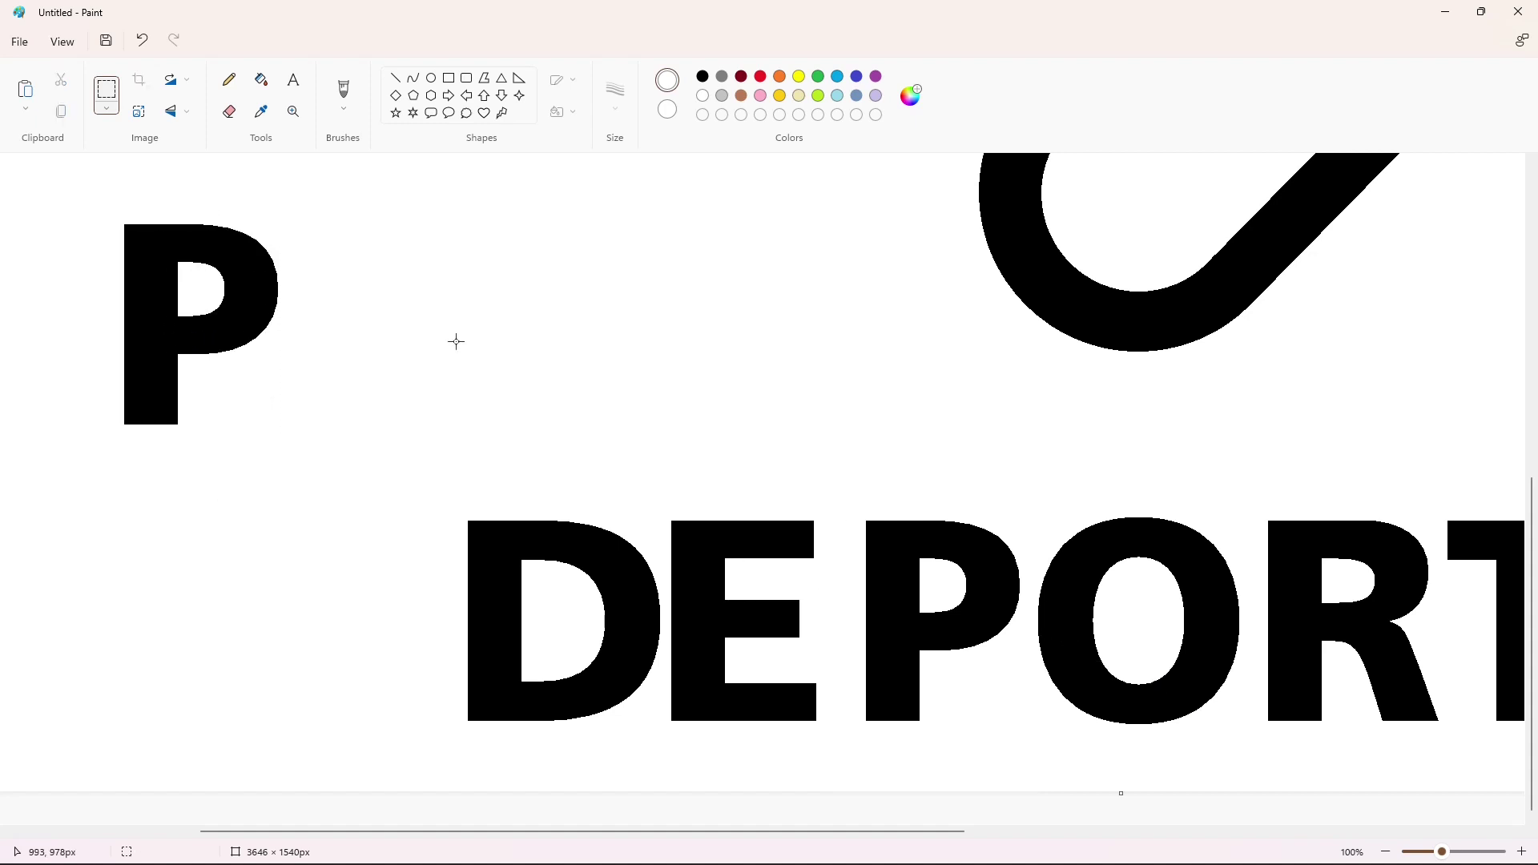
Step: Split the copied P beside its stem with a white vertical line and shift its bowl slightly away from the stem
left_click(395, 78)
left_click(106, 89)
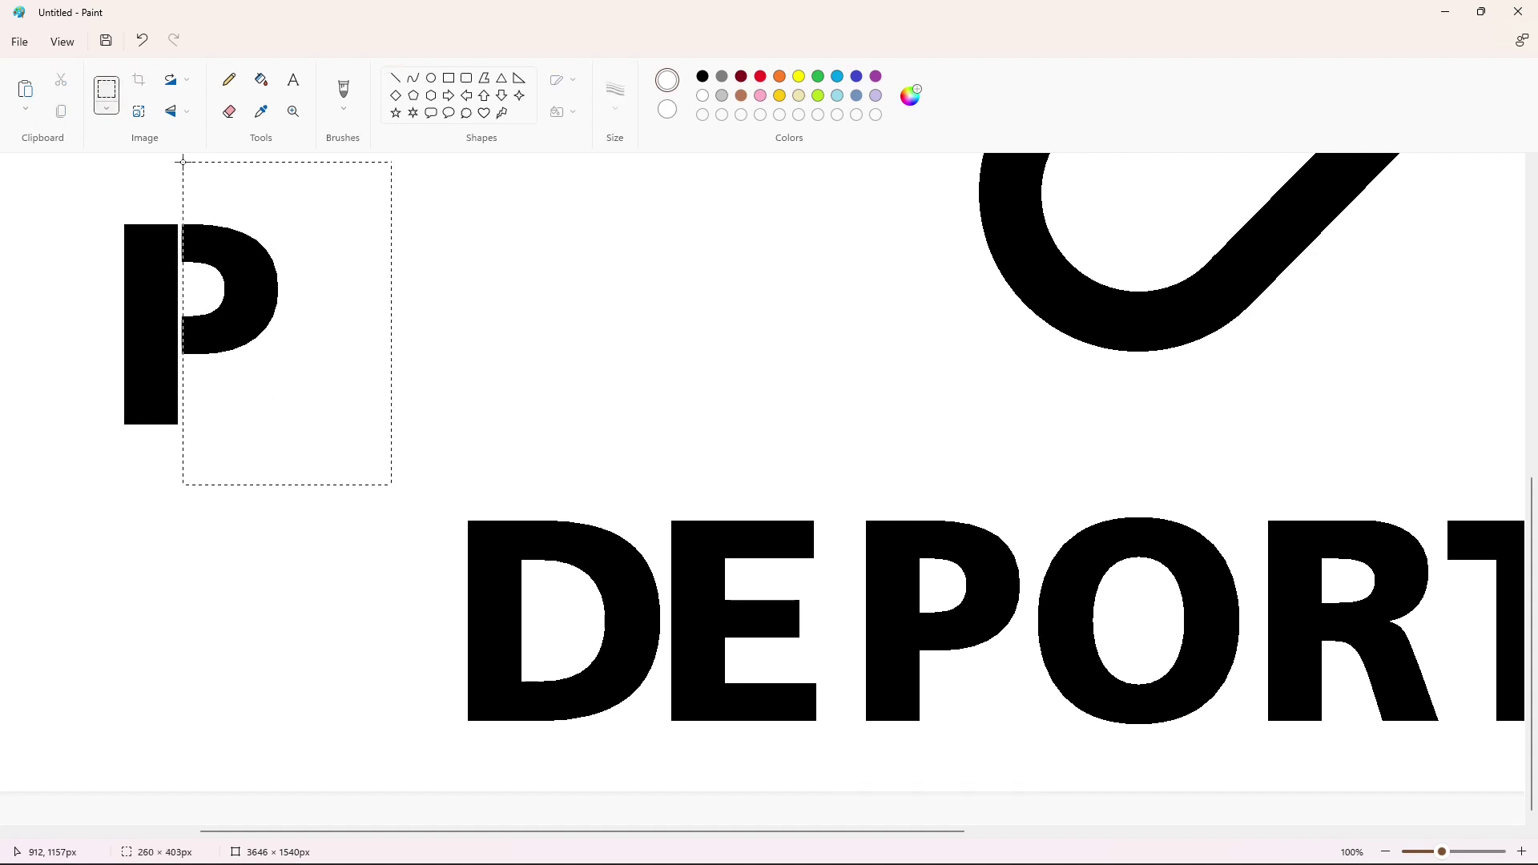
left_click_drag(180, 164, 181, 164)
mouse_move(217, 275)
left_mouse_down()
mouse_move(68, 297)
mouse_move(227, 276)
left_mouse_up()
Step: Bridge the gap between the copied P's stem and bowl with black horizontal lines and fill both gaps black
left_click_drag(881, 831, 561, 832)
left_click(396, 78)
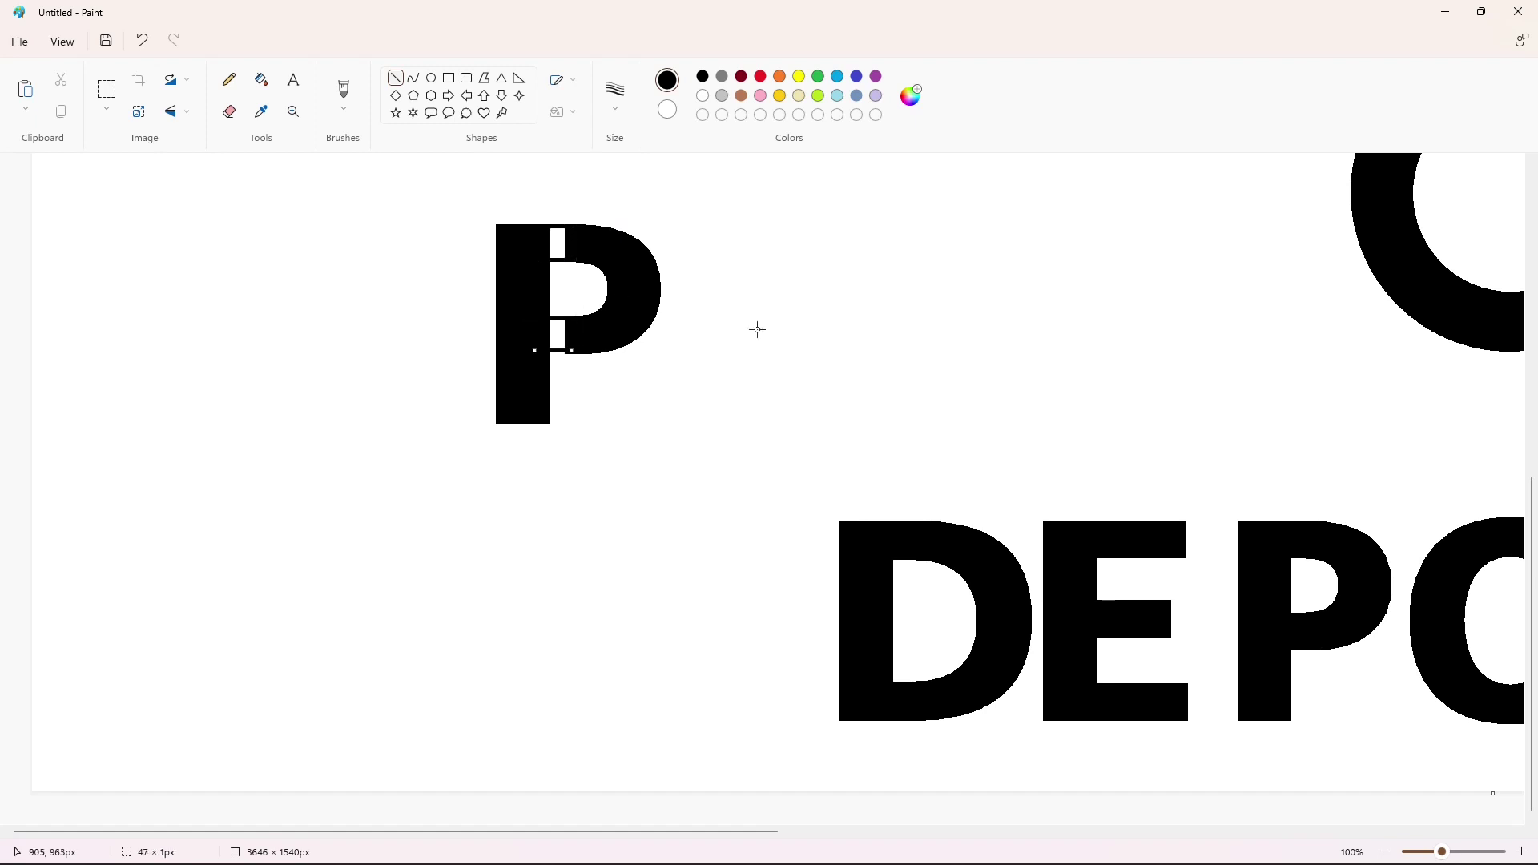
left_click(261, 79)
left_click(556, 243)
left_click(558, 335)
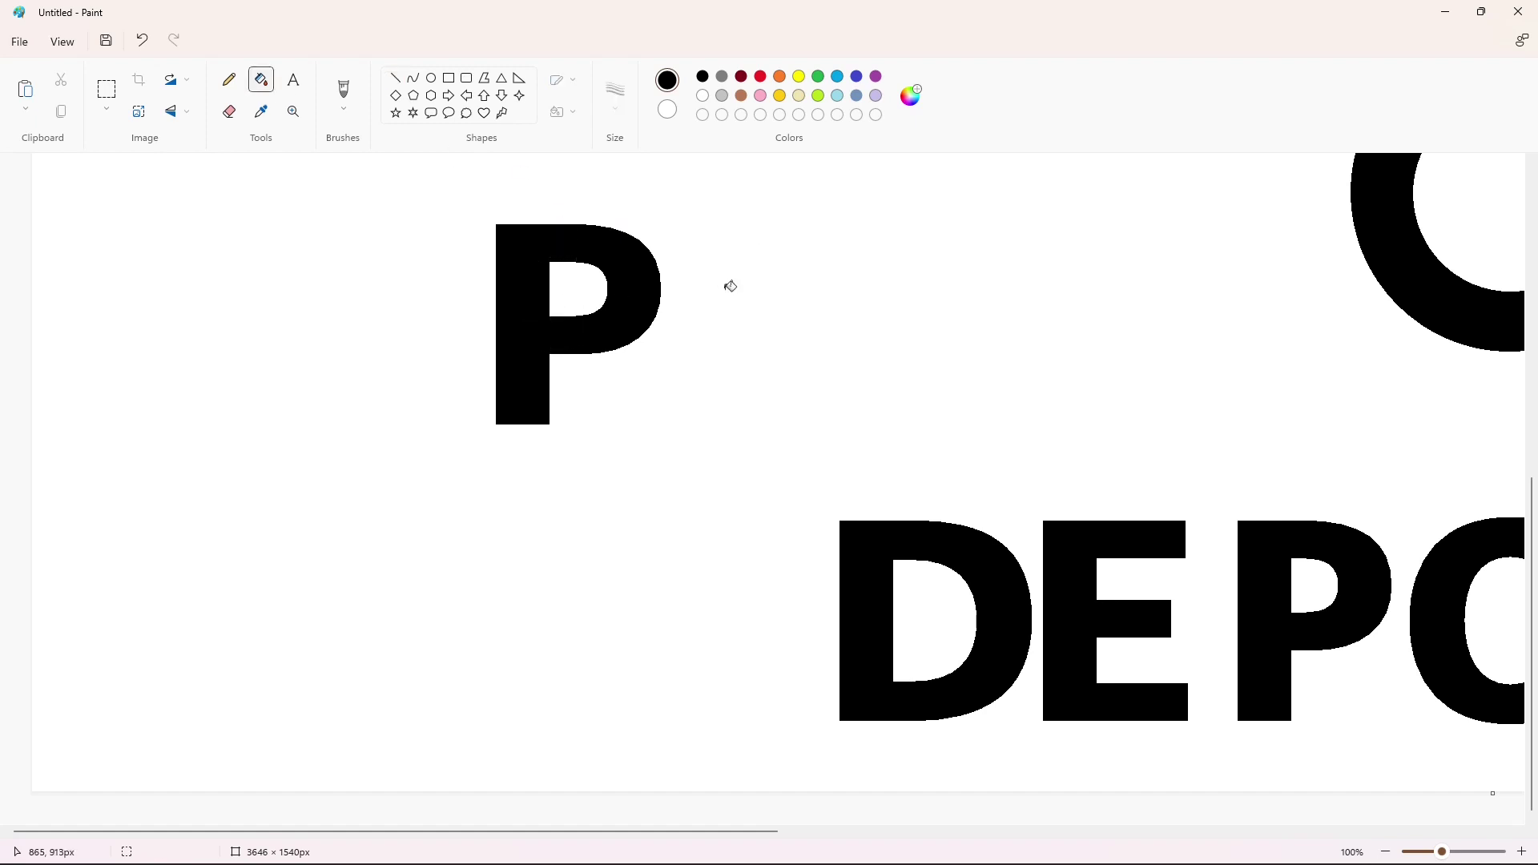
Step: Copy the bowl part of the widened P and fill the letter purple as a reference
left_click(106, 89)
left_click_drag(563, 206, 701, 381)
key("ctrl+c")
left_click(261, 79)
left_click(876, 76)
left_click(656, 257)
Step: Paste the black bowl over the purple P, offset slightly outward from the stem to widen the letter
key("ctrl+v")
left_click_drag(131, 275, 662, 301)
key("Up")
key("Right")
key("Right")
key("Right")
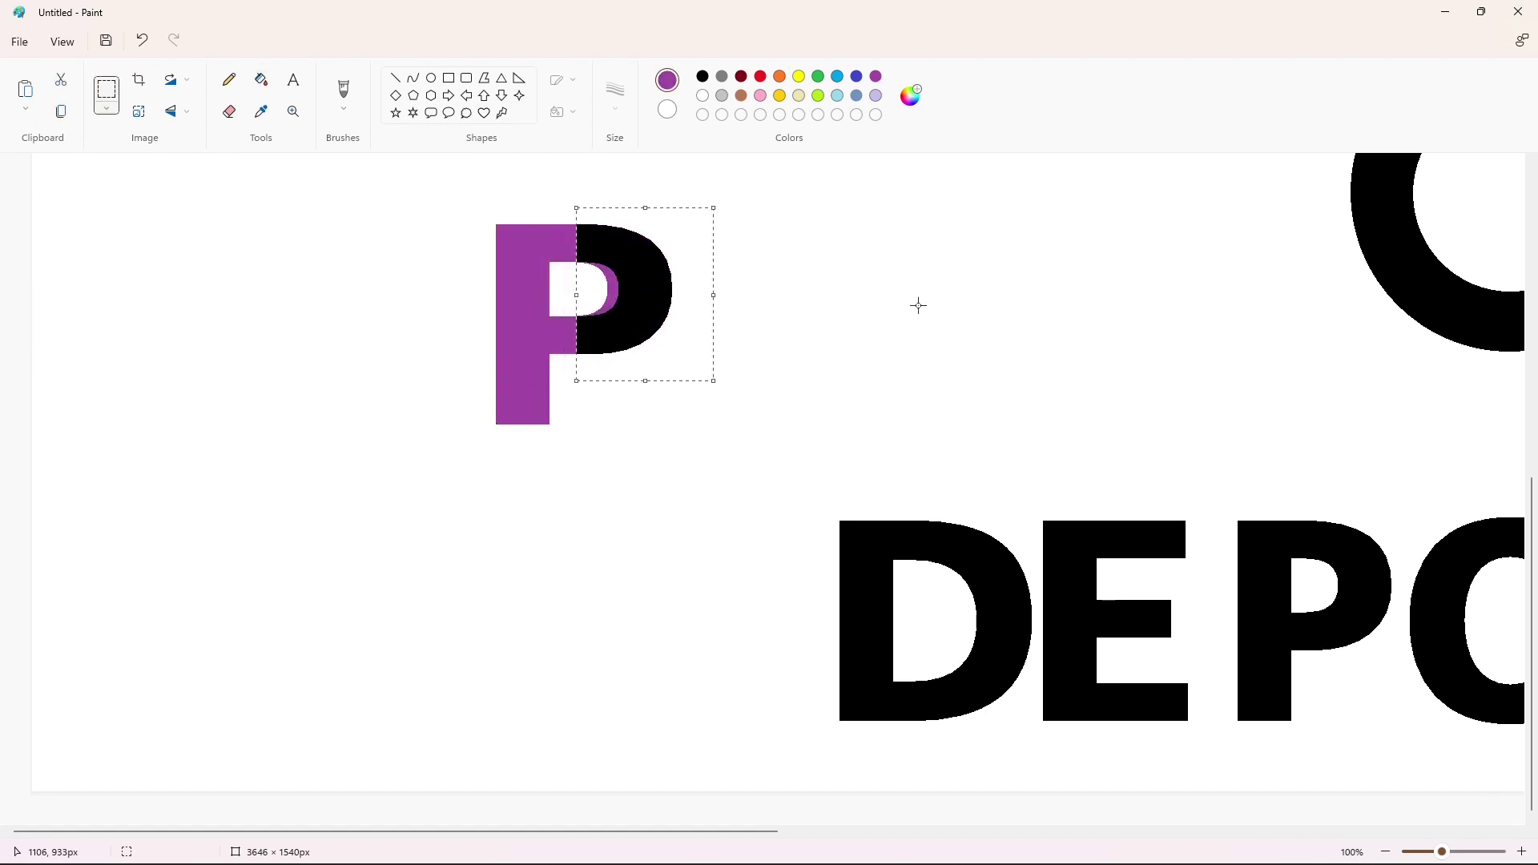
key("Left")
Step: Fill the purple sliver inside the P's bowl white and the remaining purple part of the letter black
left_click(261, 79)
left_click(702, 95)
left_click(612, 276)
left_click(703, 77)
left_click(535, 246)
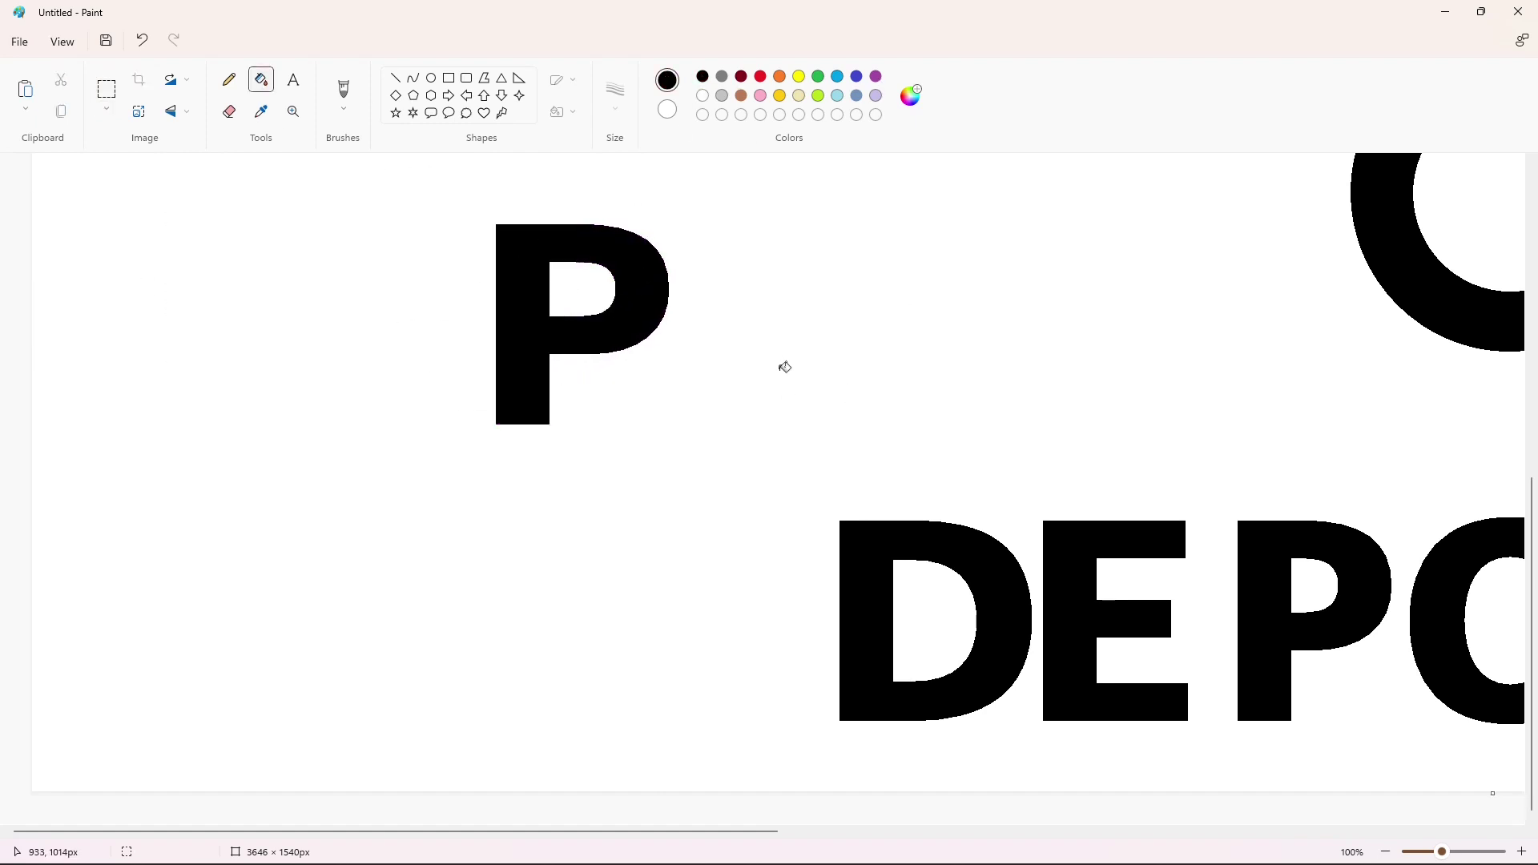
Step: Copy the widened P and erase the original P in the word with a white fill
left_click(106, 89)
left_click_drag(406, 184, 742, 496)
key("Escape")
left_click_drag(748, 832, 973, 831)
left_click(261, 79)
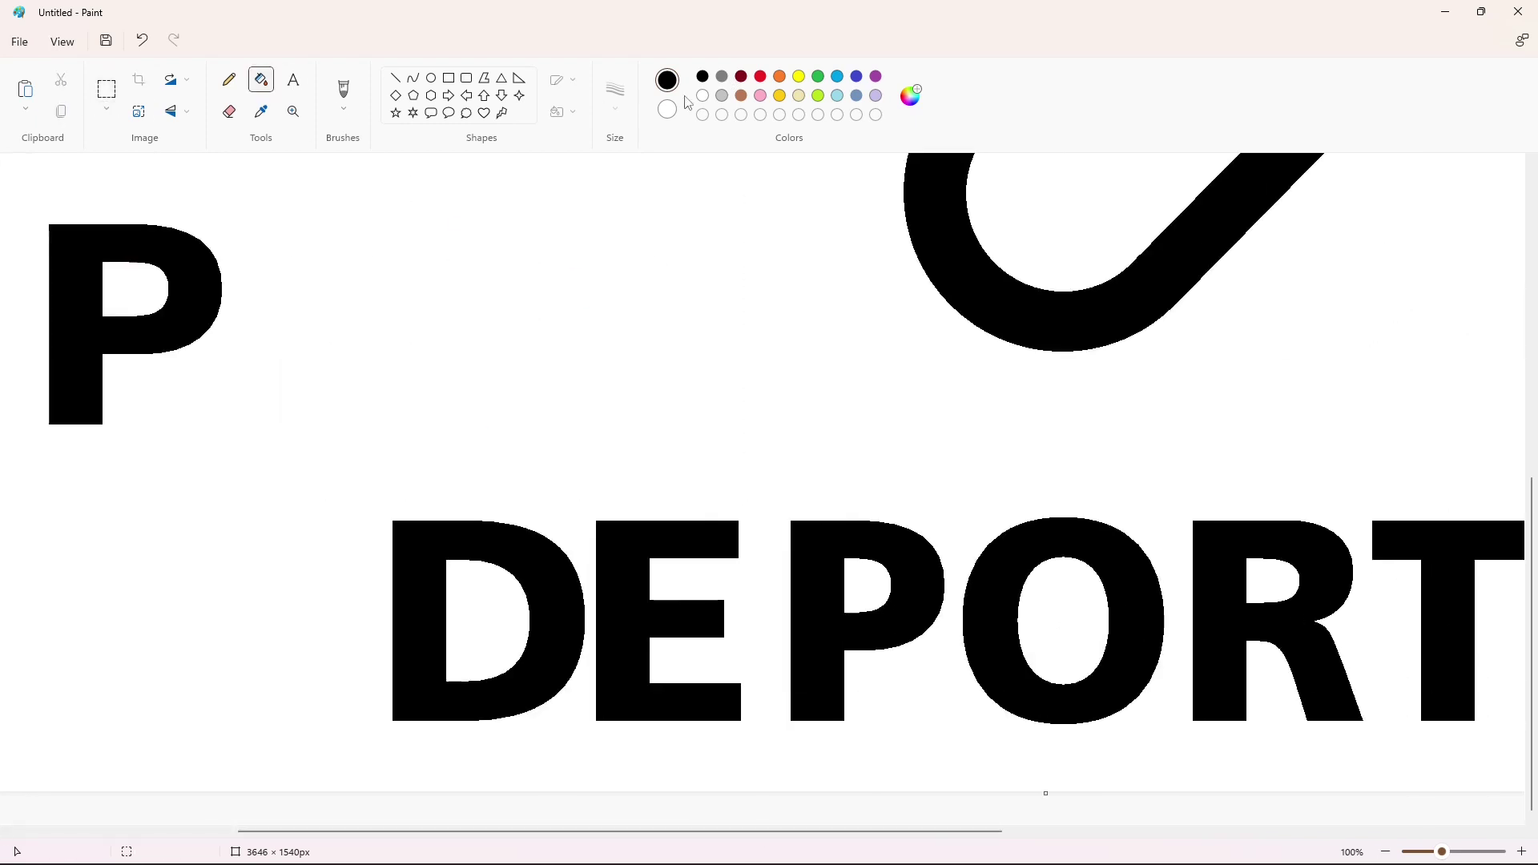
left_click(702, 95)
left_click(899, 564)
Step: Paste the widened P into the word and nudge it into line just after the E
key("ctrl+v")
left_click_drag(115, 316, 725, 609)
key("Down")
key("Down")
key("Down")
key("Right")
key("Right")
key("Right")
key("Right")
key("Right")
key("Right")
key("Right")
key("Right")
key("Right")
key("Right")
key("Right")
key("Right")
key("Right")
key("Right")
key("Right")
key("Right")
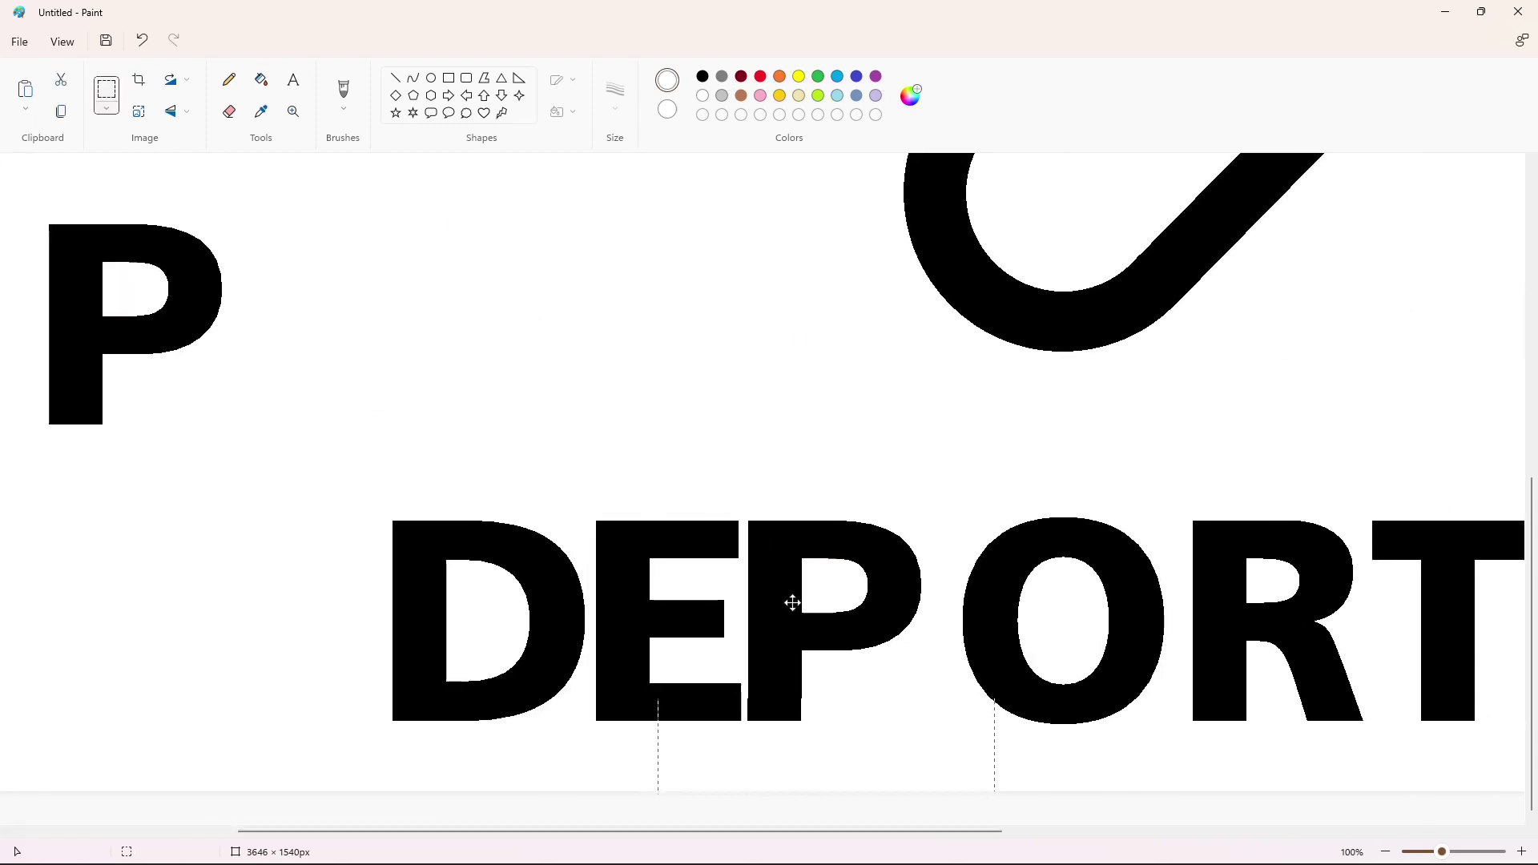
key("Right")
key("Right")
key("Right")
key("Right")
key("Right")
key("Right")
Step: Copy the letter O in the word and fill the original purple
left_click_drag(952, 471, 1180, 791)
left_click(261, 79)
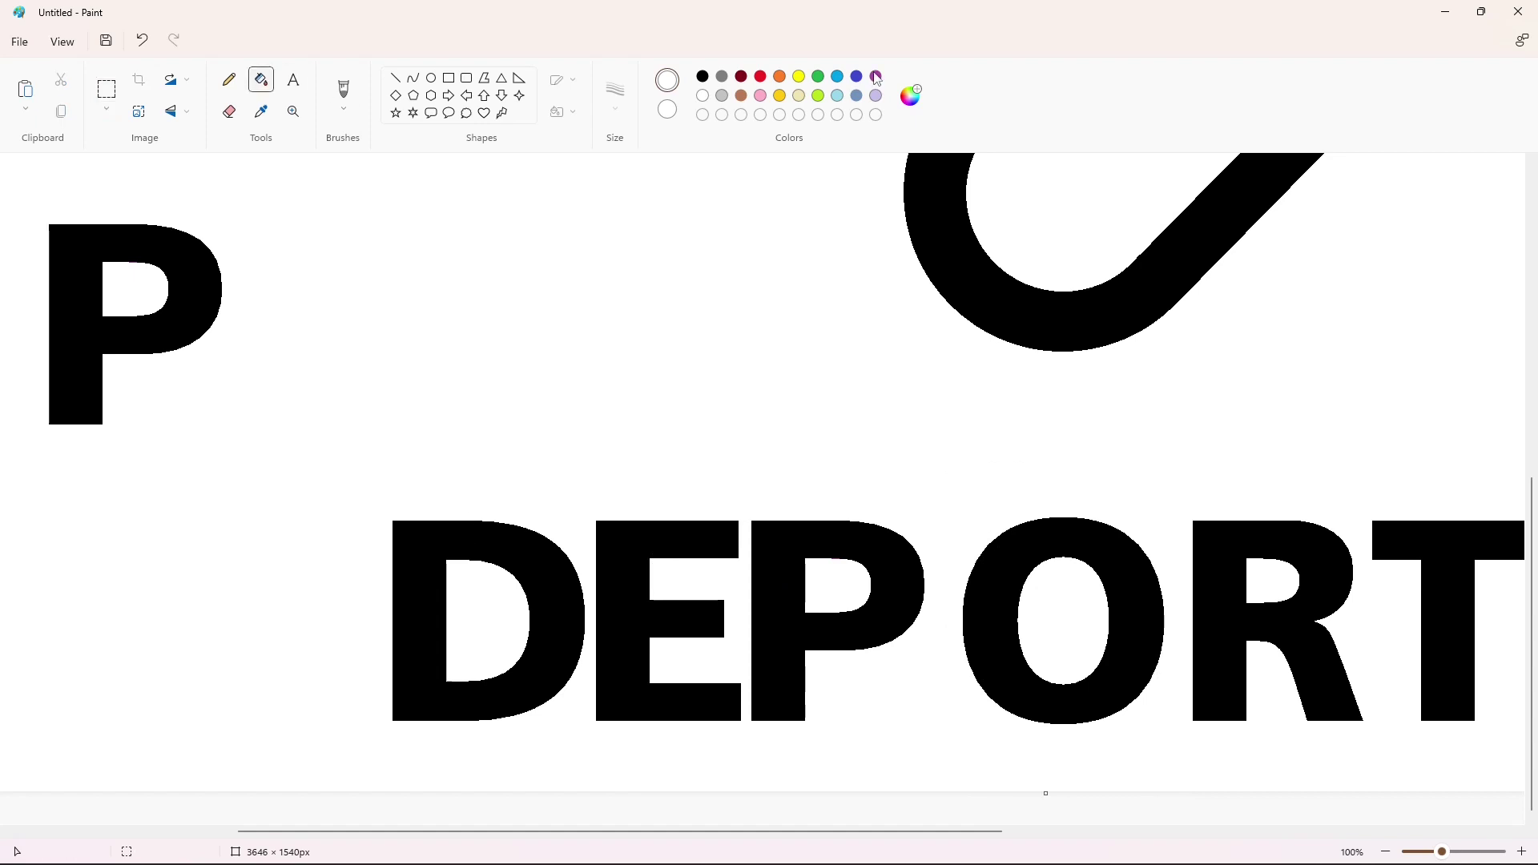
left_click(875, 77)
left_click(990, 609)
Step: Paste the black O over the purple one and nudge it close to the P
key("ctrl+v")
left_click_drag(150, 348, 1057, 632)
key("Left")
key("Left")
key("Left")
key("Left")
key("Left")
key("Left")
key("Left")
key("Left")
key("Left")
key("Left")
key("Left")
key("Left")
key("Left")
key("Left")
key("Left")
key("Left")
key("Left")
key("Left")
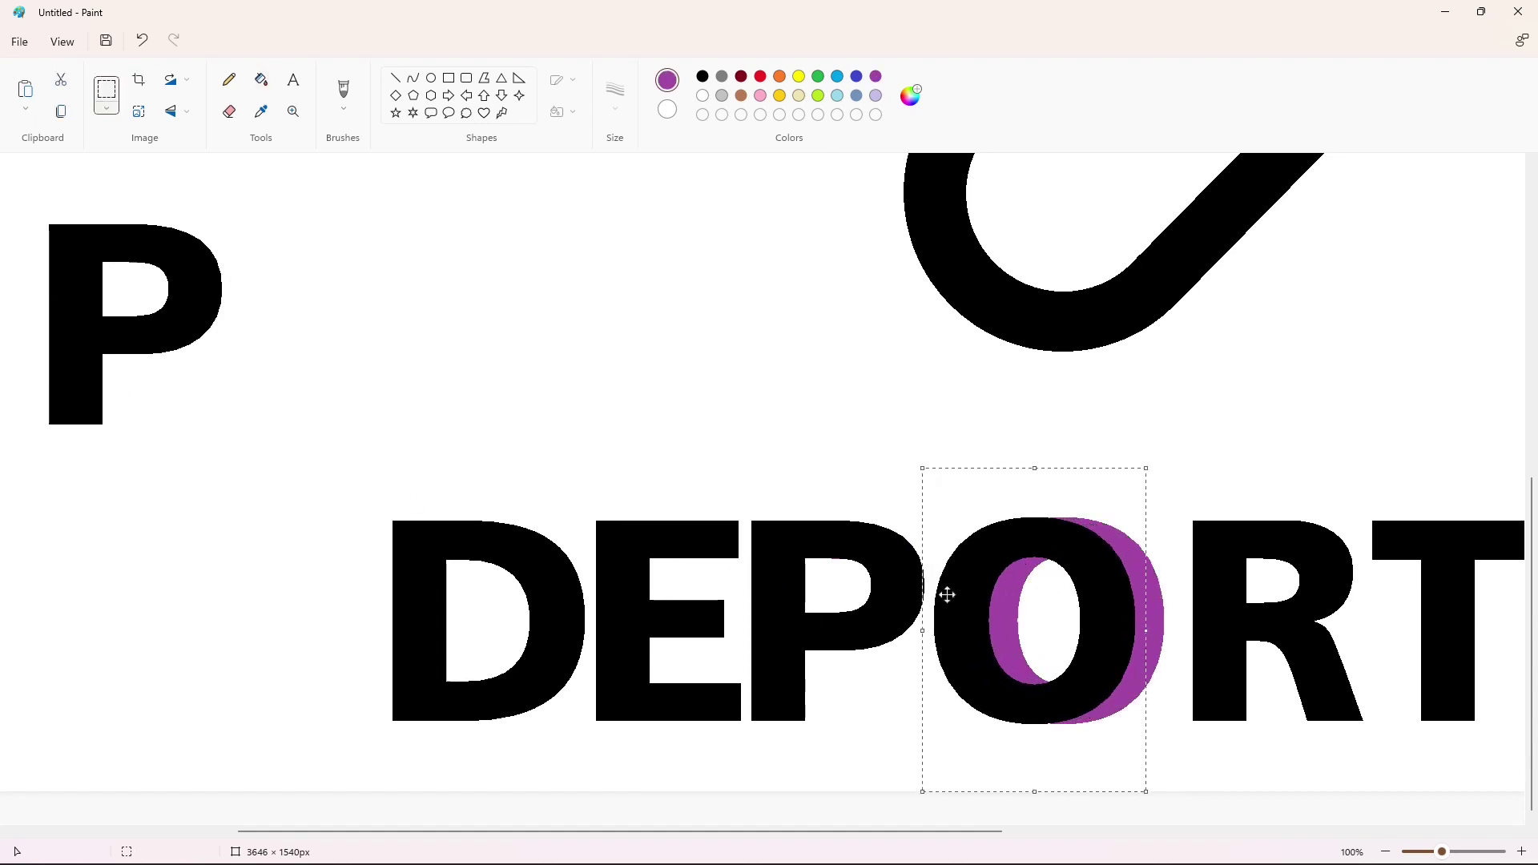
Step: Erase the leftover purple parts of the O and the original letter R with white fills
left_click(261, 80)
left_click(703, 96)
left_click(1147, 615)
left_click(1004, 621)
left_click_drag(921, 831, 1076, 831)
left_click(966, 621)
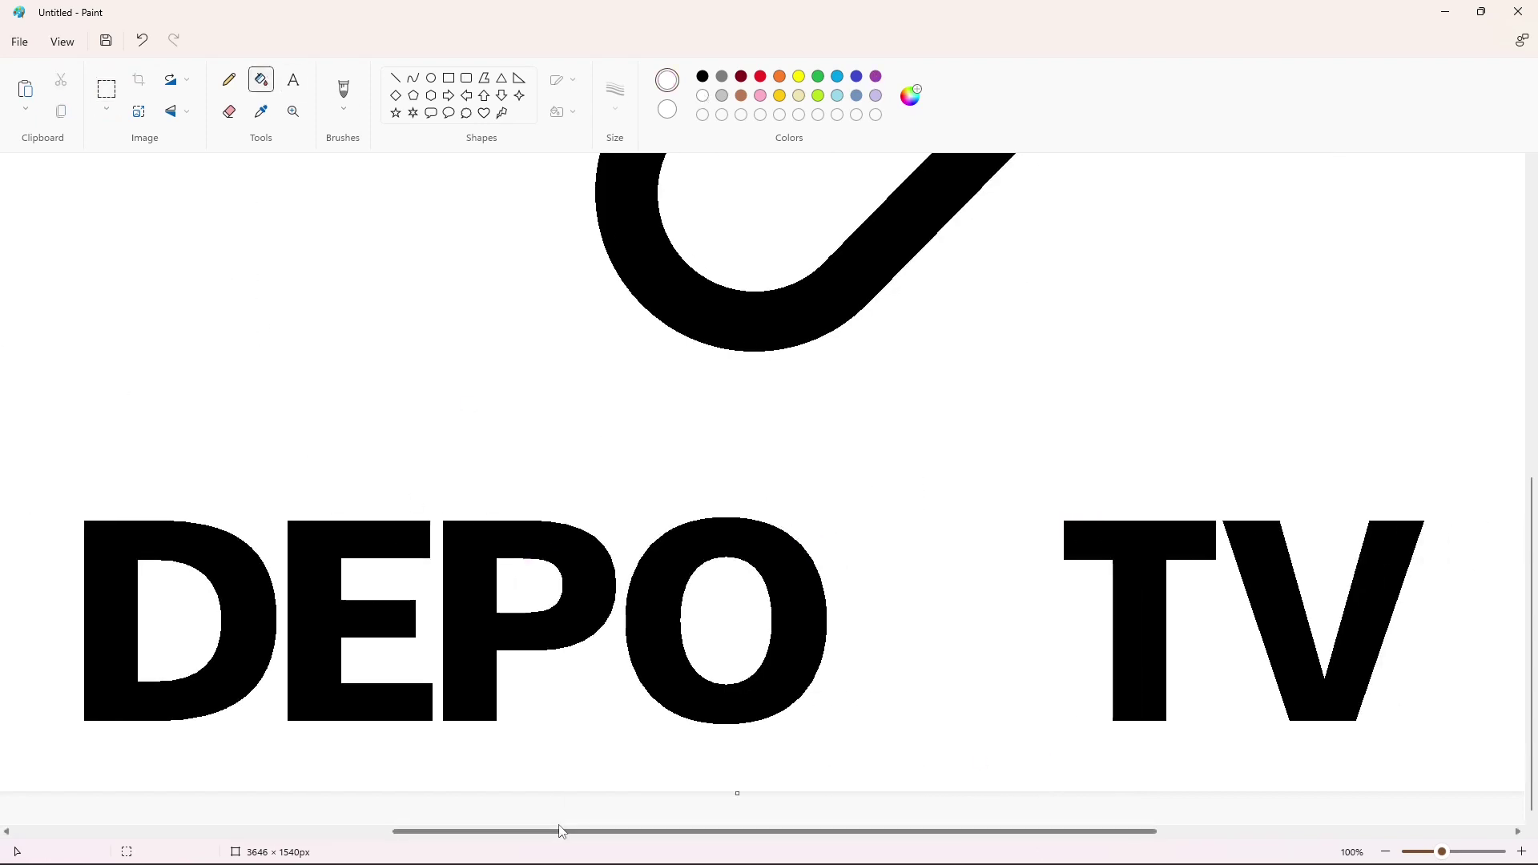
Step: Draw a black diagonal line for an R leg and place it on the blank area below the spare P
left_click_drag(563, 833, 273, 832)
left_click(395, 78)
left_click(702, 76)
left_click_drag(396, 353, 439, 443)
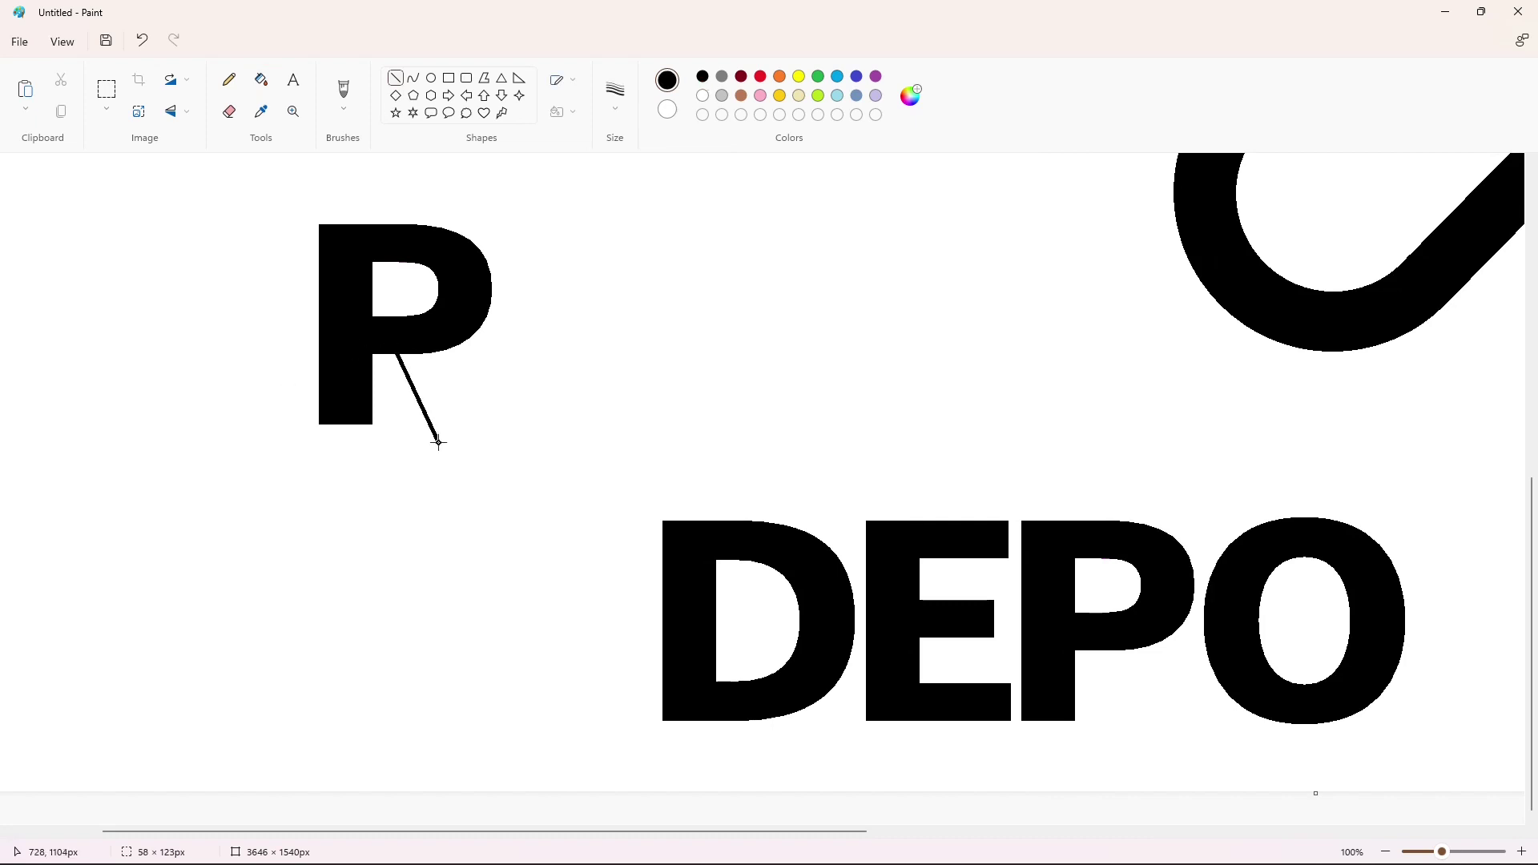
left_click_drag(414, 385, 275, 561)
Step: Paste two parallel copies of the diagonal line beneath the spare P's bowl as the edges of an R leg
left_click(107, 90)
left_click_drag(222, 486, 361, 645)
key("ctrl+c")
key("ctrl+v")
left_click_drag(125, 293, 459, 415)
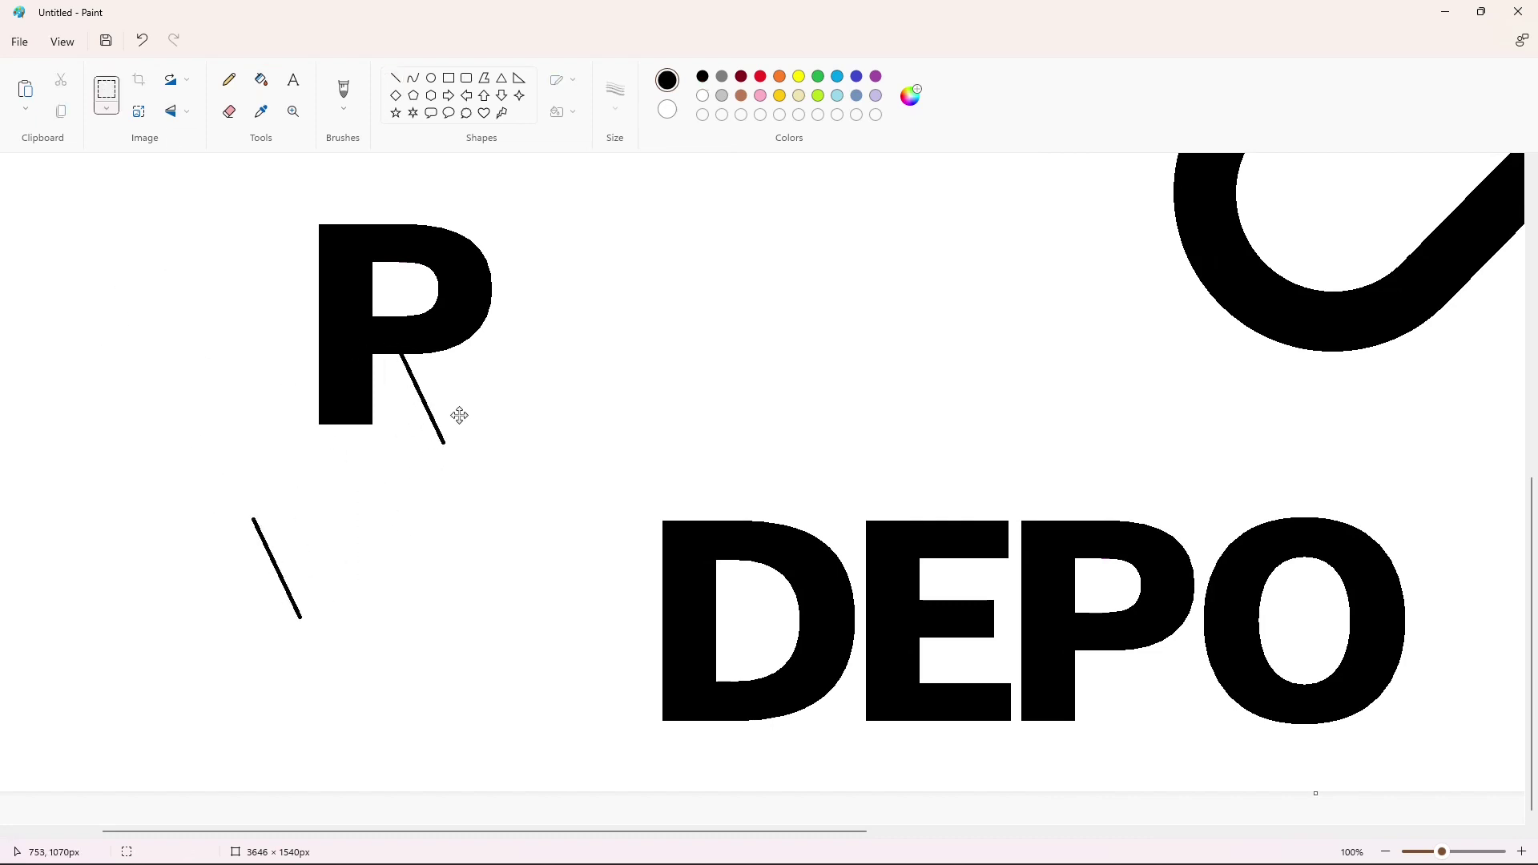
left_click(621, 433)
key("ctrl+v")
left_click_drag(110, 287, 497, 418)
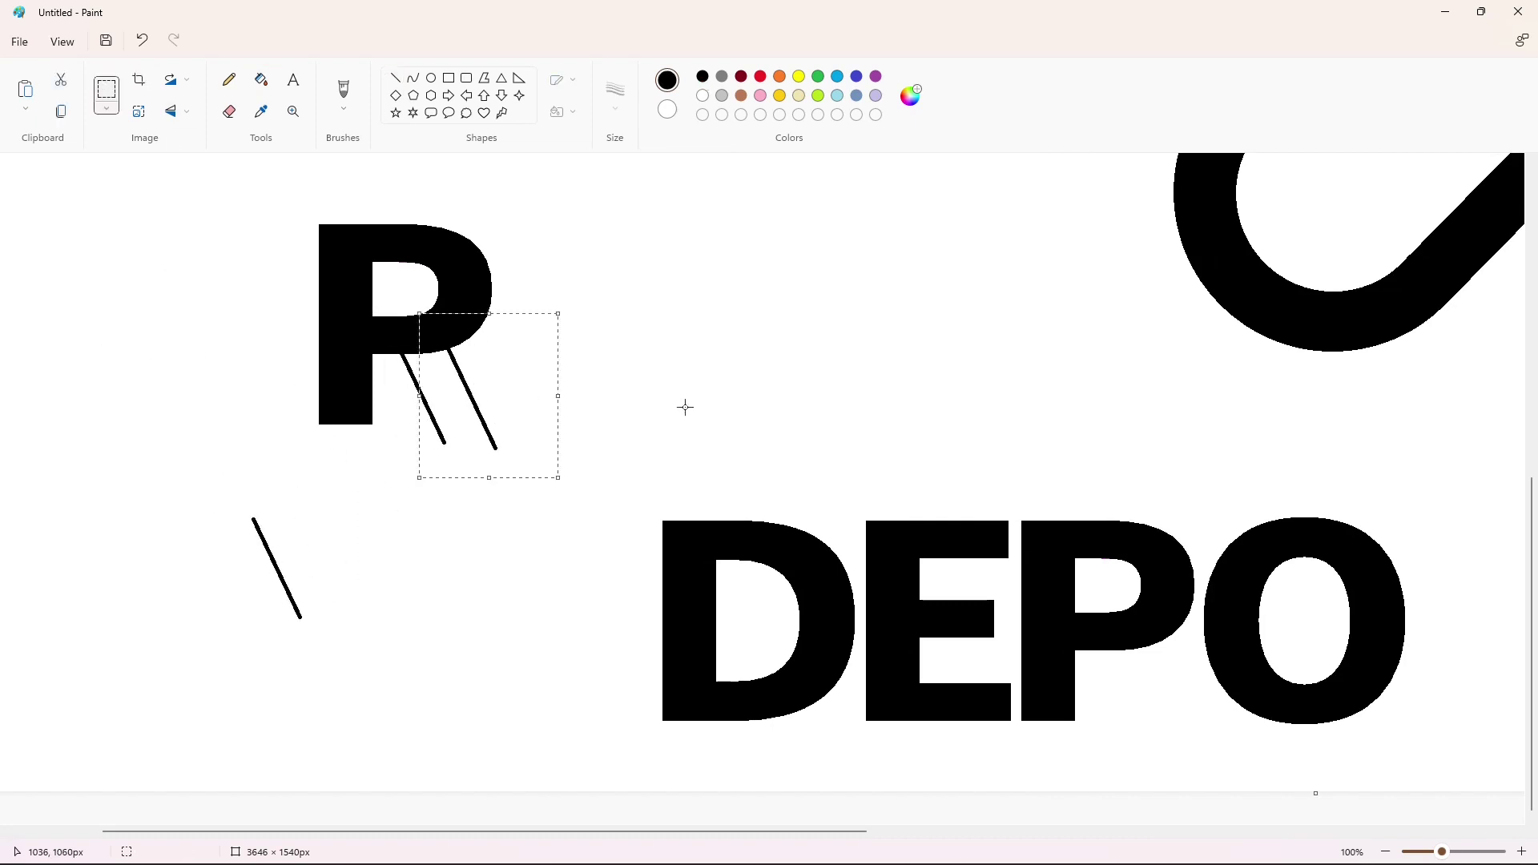
left_click(686, 407)
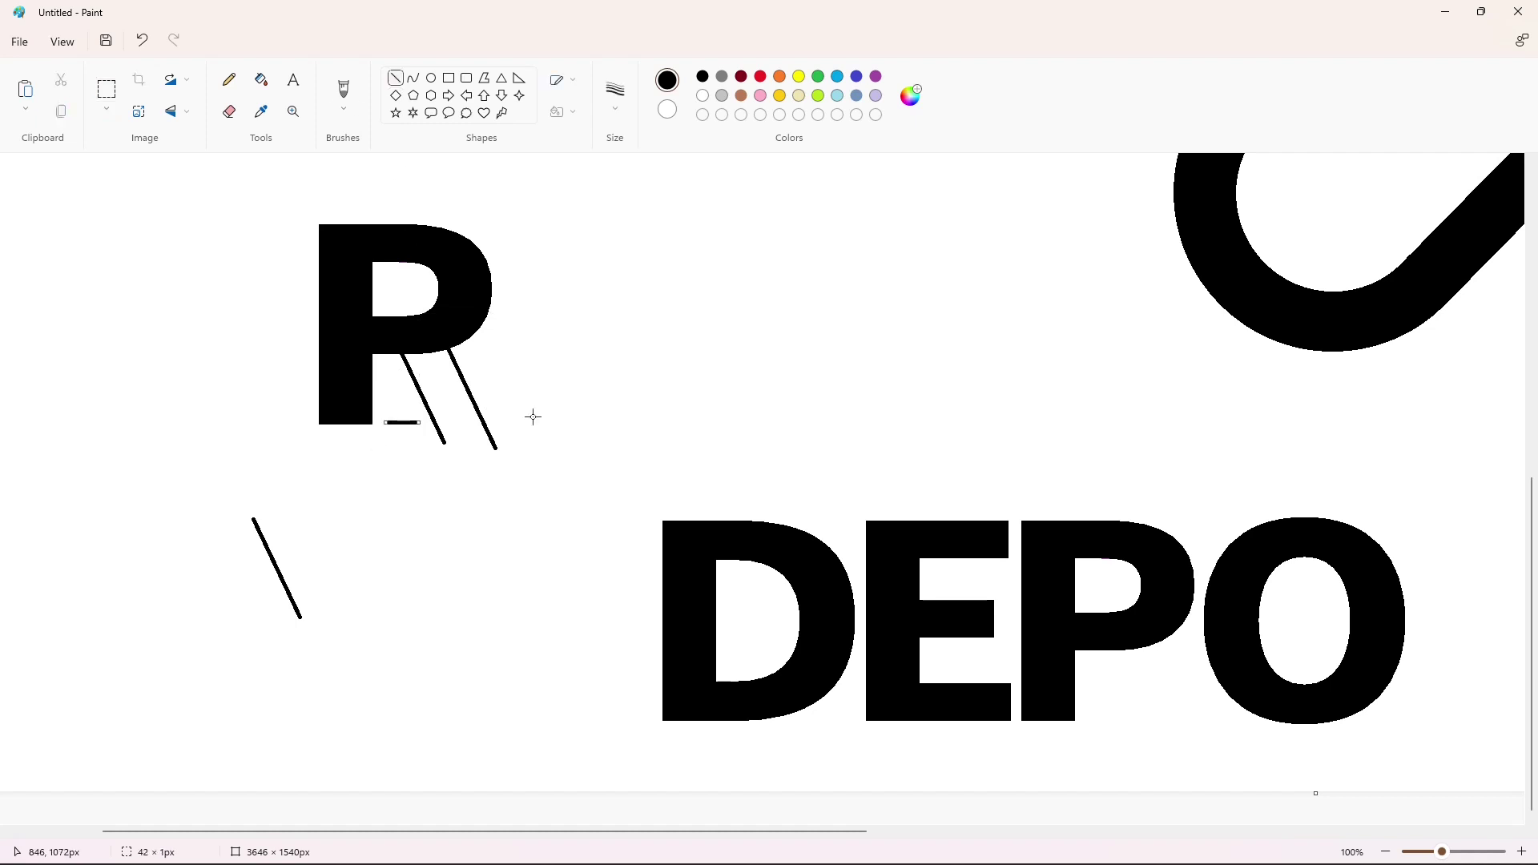
Step: Close the foot of the R leg with a horizontal line and fill the leg black
left_click(261, 80)
left_click(446, 392)
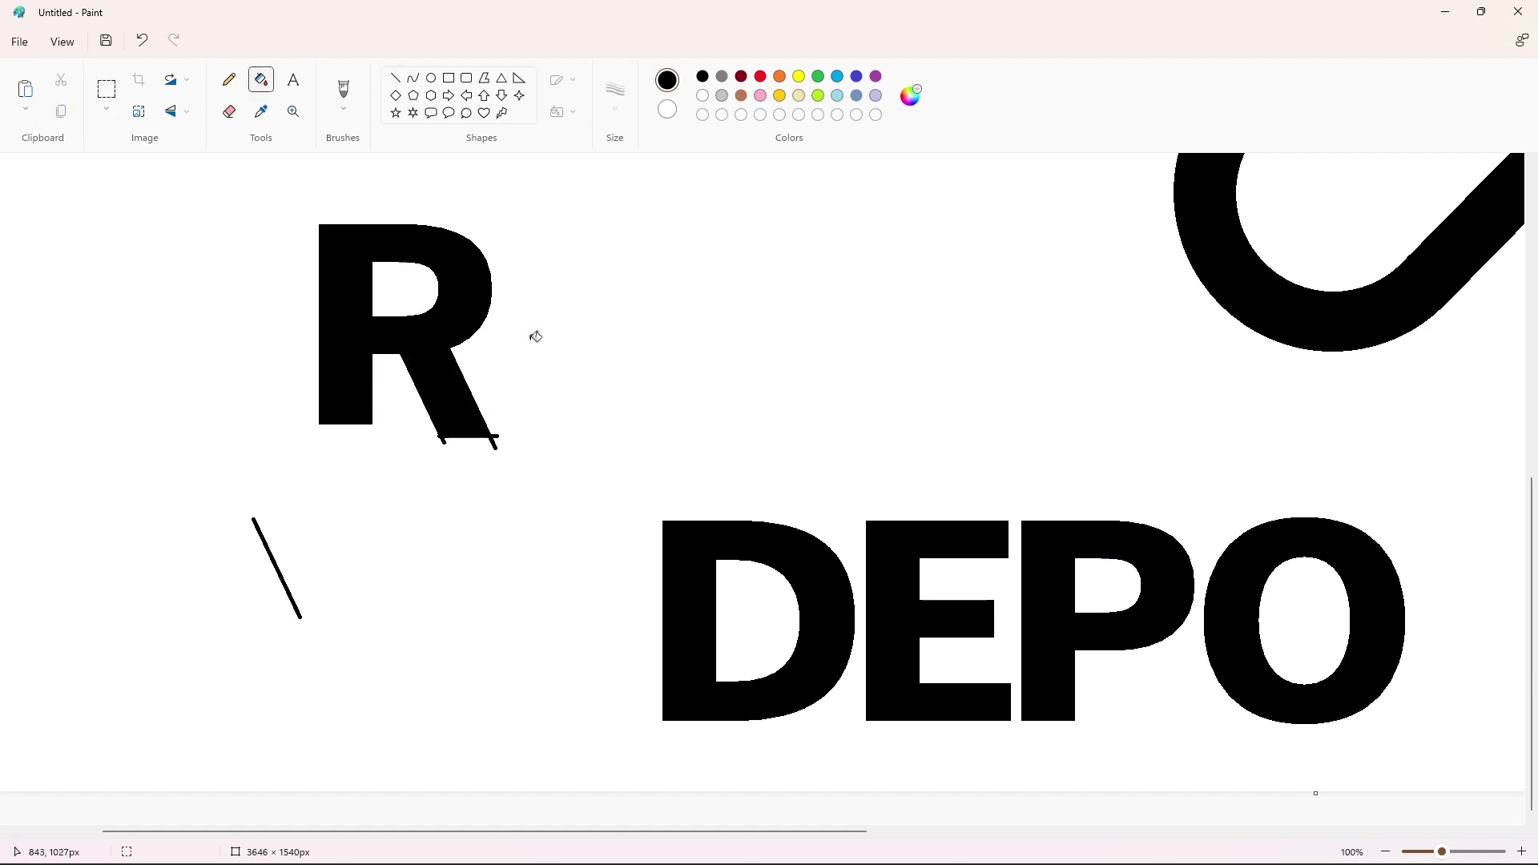
Step: Draw a horizontal purple line across the foot of the R leg, level with the bottom of the letter's stem
left_click(395, 77)
left_click_drag(356, 403, 523, 403)
key("Down")
key("Down")
key("Down")
key("Down")
key("Down")
key("Down")
key("Down")
key("Down")
key("Down")
key("Down")
key("Down")
key("Down")
key("Down")
key("Down")
key("Down")
key("Down")
key("Down")
key("Down")
key("Down")
key("Down")
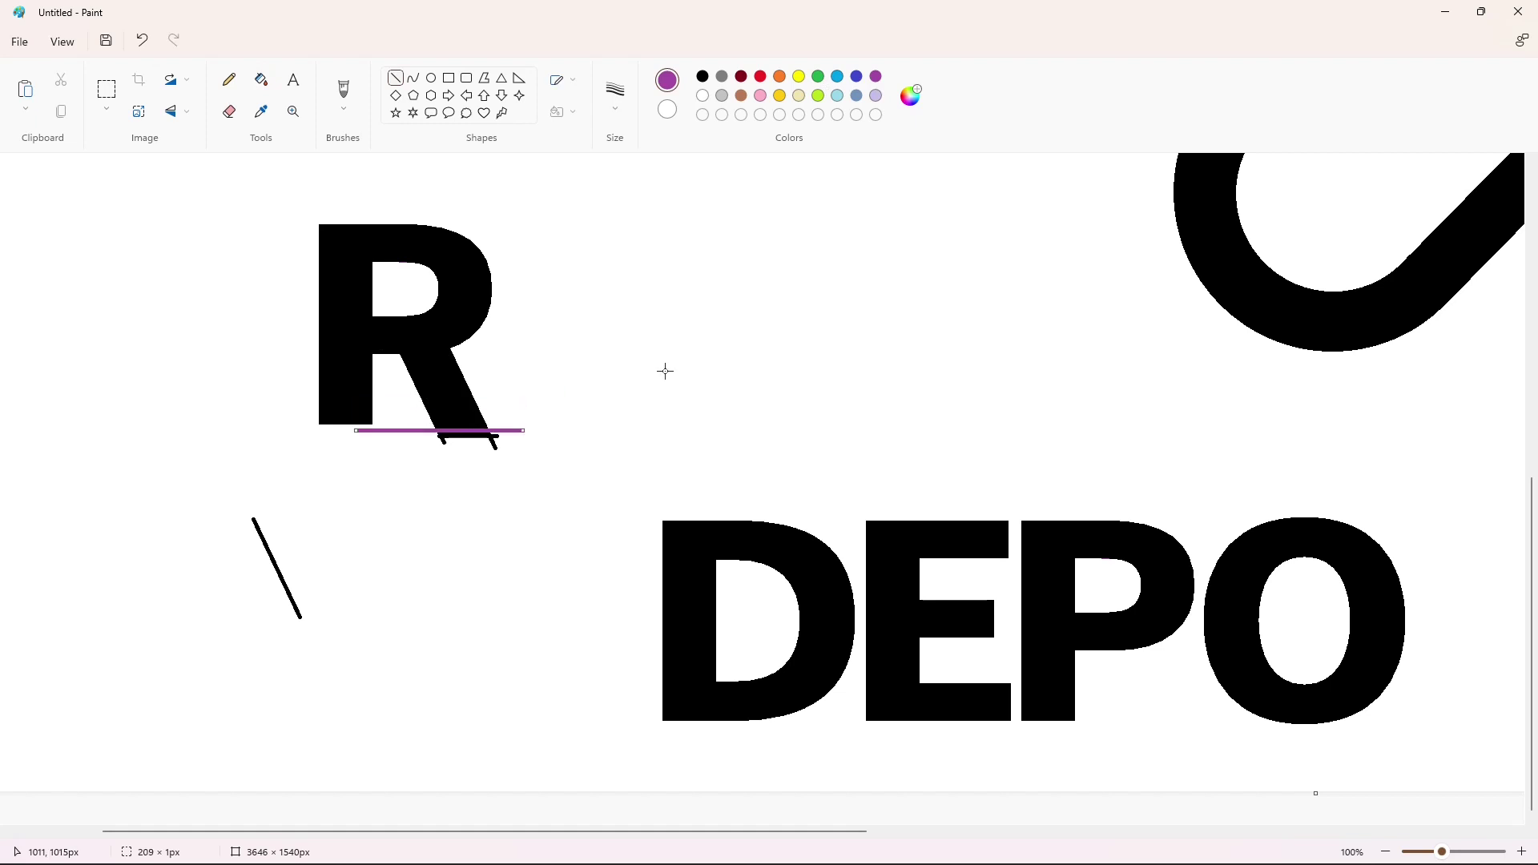
key("Up")
key("Up")
key("Up")
key("Up")
key("Up")
left_click(664, 371)
Step: Erase the purple line and the excess R leg below it with white fills
left_click(262, 79)
left_click(703, 95)
left_click(502, 425)
Step: Copy the finished R and place the copy in the wordmark, on the baseline between the O and the T
left_click(107, 88)
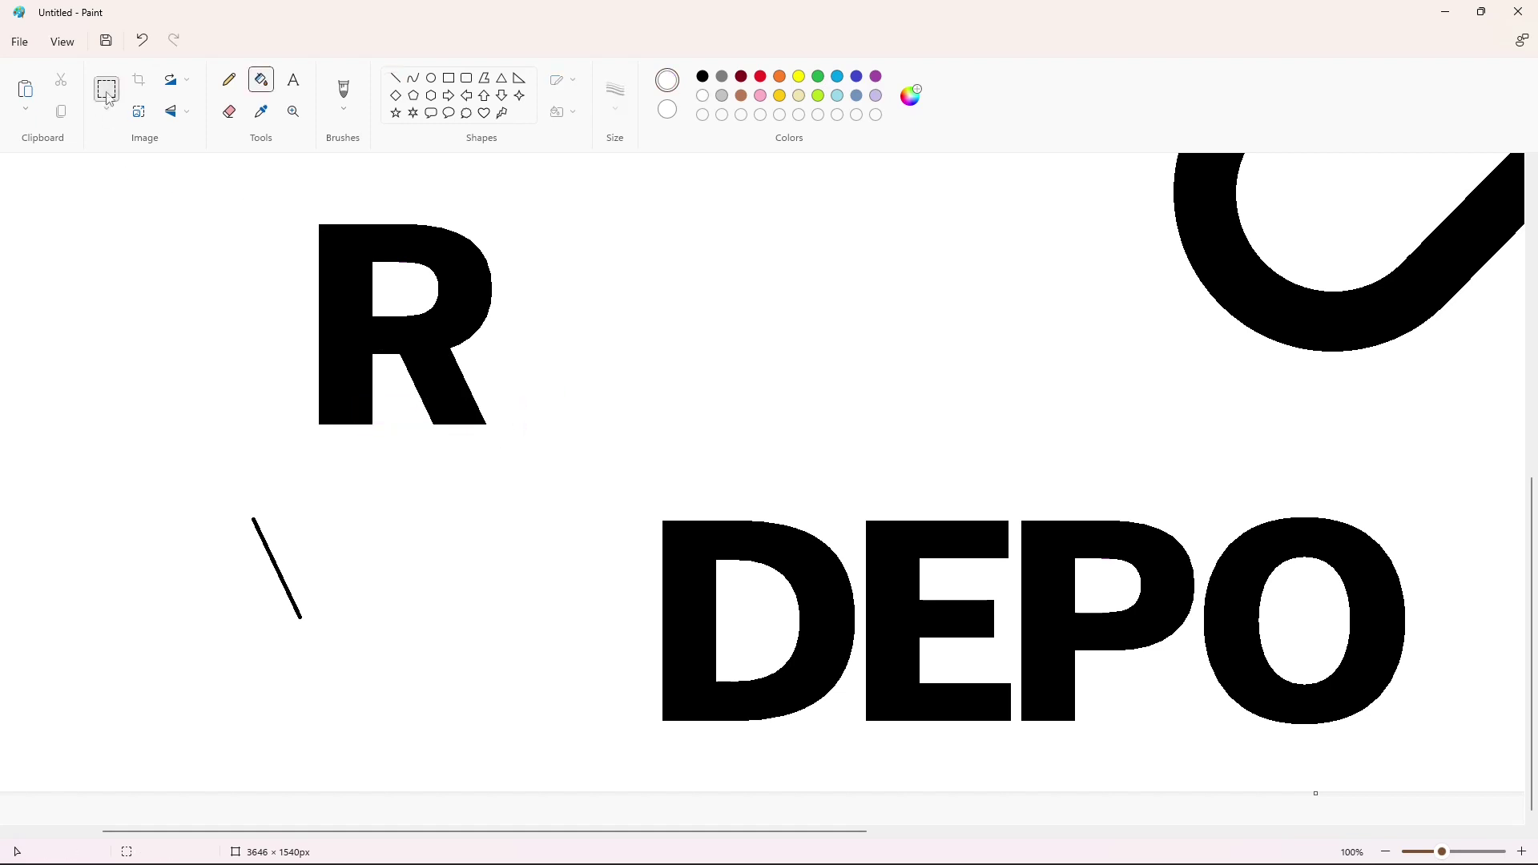
left_click_drag(220, 185, 595, 455)
key("ctrl+c")
key("ctrl+v")
left_click_drag(240, 349, 1298, 597)
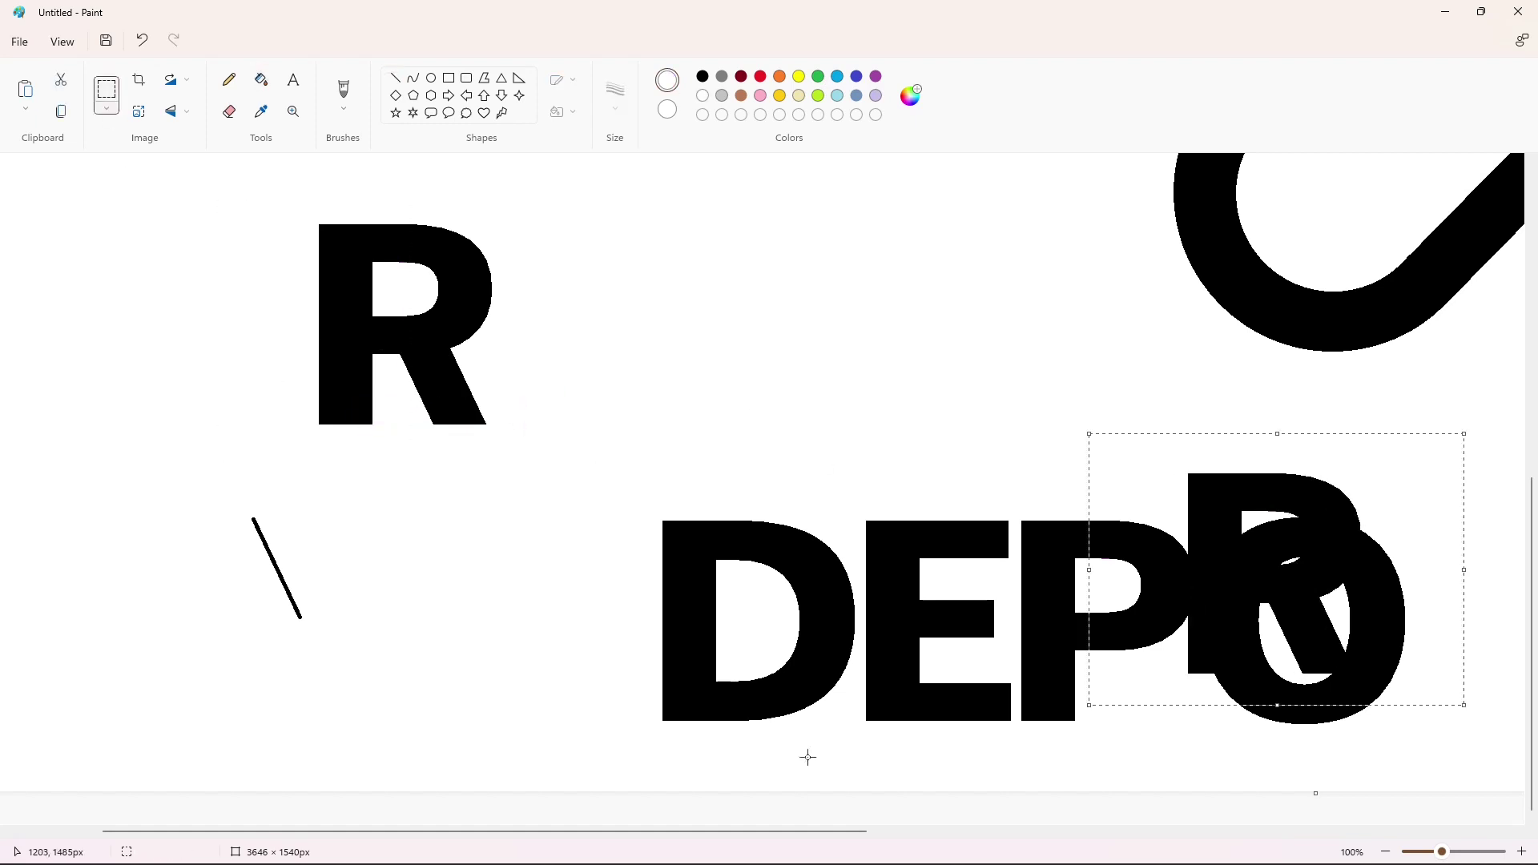
left_click_drag(625, 831, 872, 832)
left_click_drag(777, 573, 1017, 632)
left_click(777, 745)
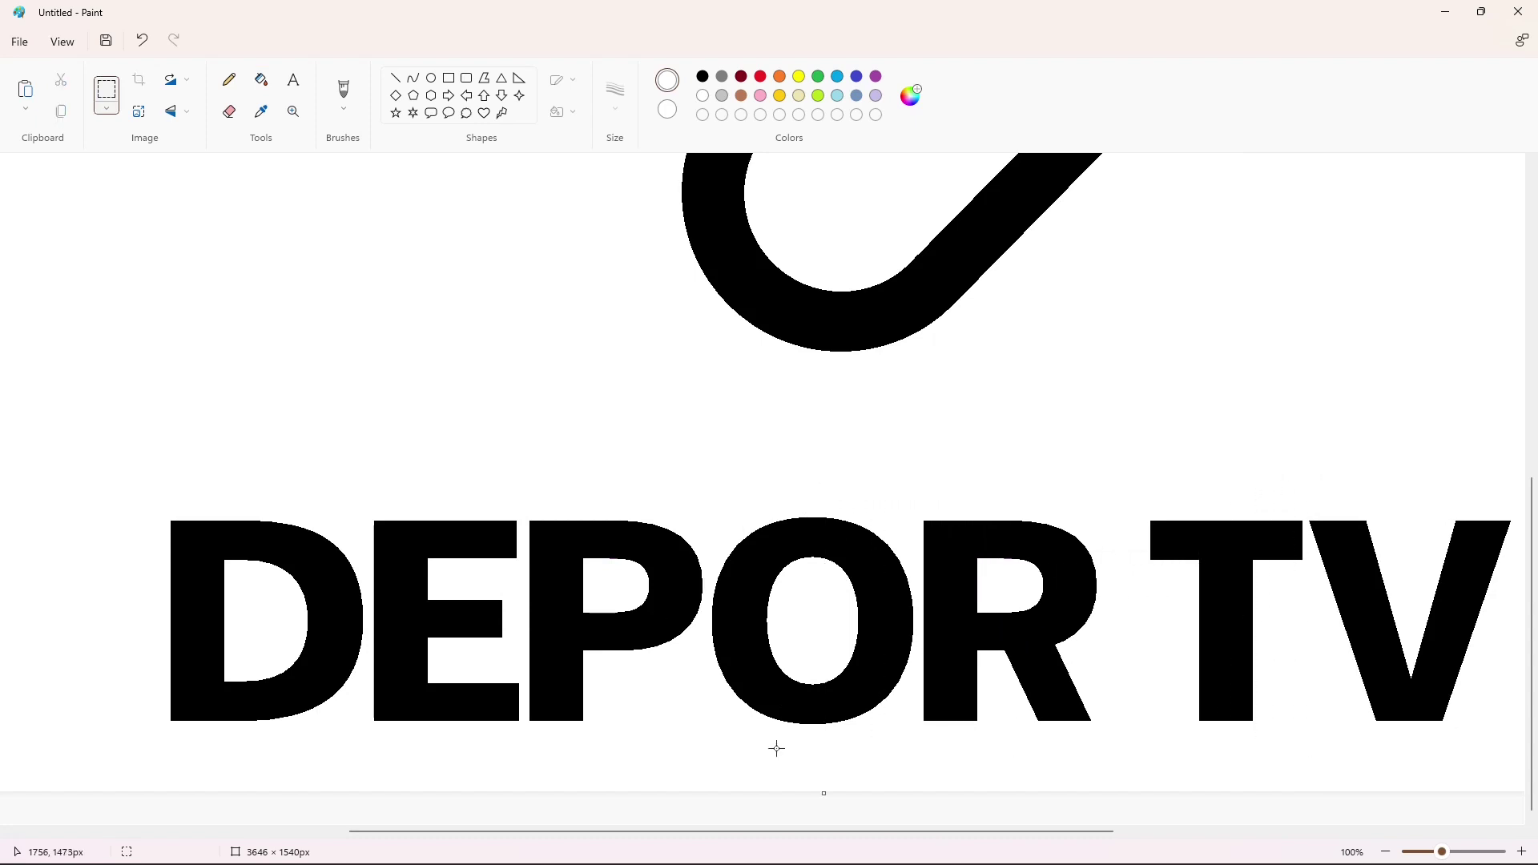
Step: Move the V closer to the T so their top edges join, erasing the original V with a white fill
left_click_drag(813, 832, 946, 831)
left_click_drag(1052, 746, 1040, 752)
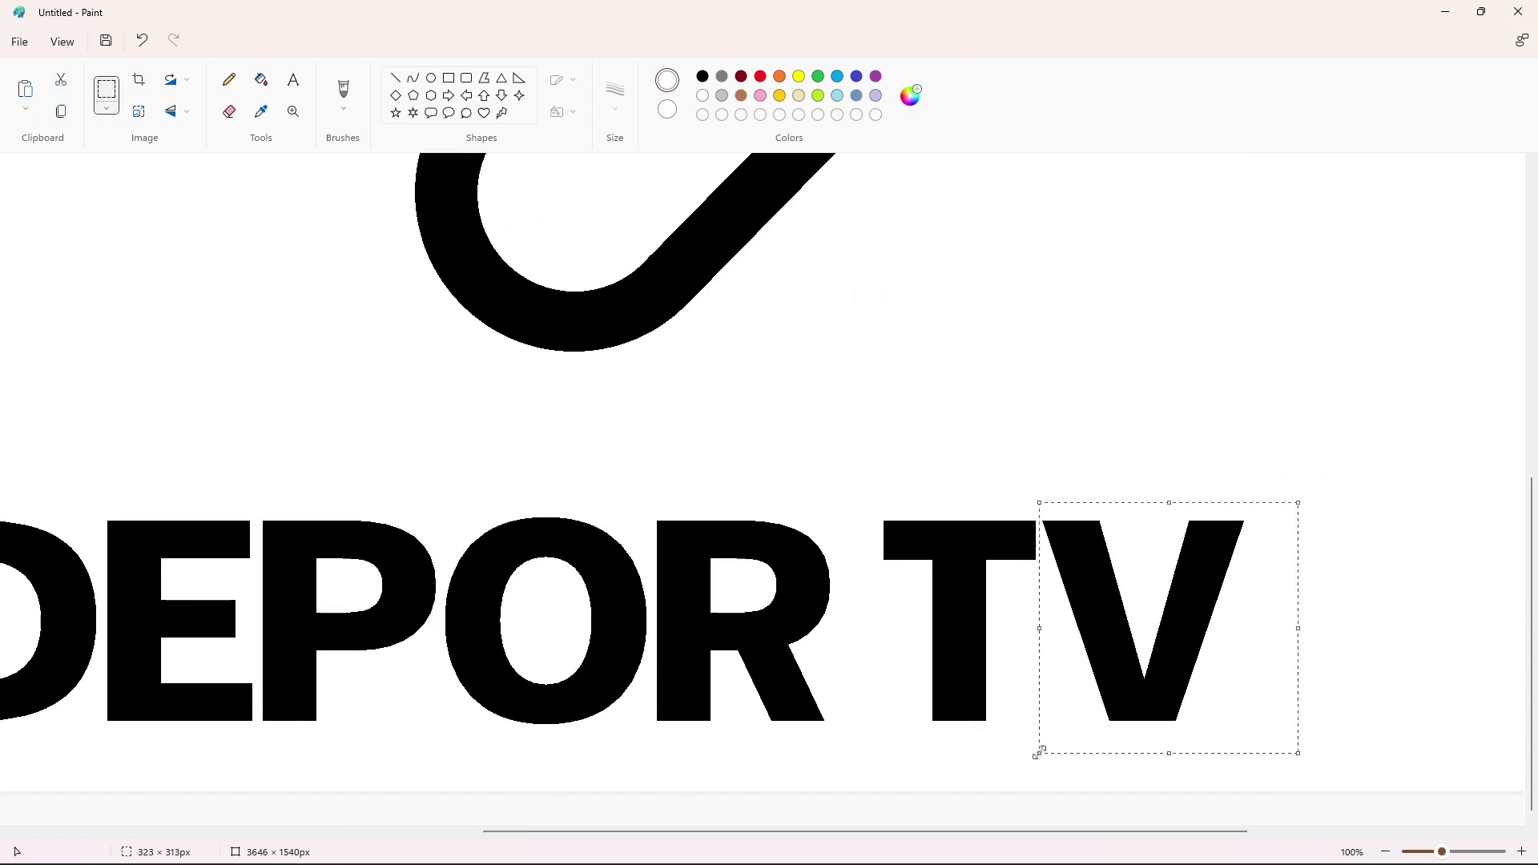
key("ctrl+c")
left_click(261, 84)
left_click(1095, 567)
key("ctrl+v")
mouse_move(181, 331)
left_mouse_down()
mouse_move(1091, 652)
mouse_move(1159, 658)
left_mouse_up()
left_click(947, 623)
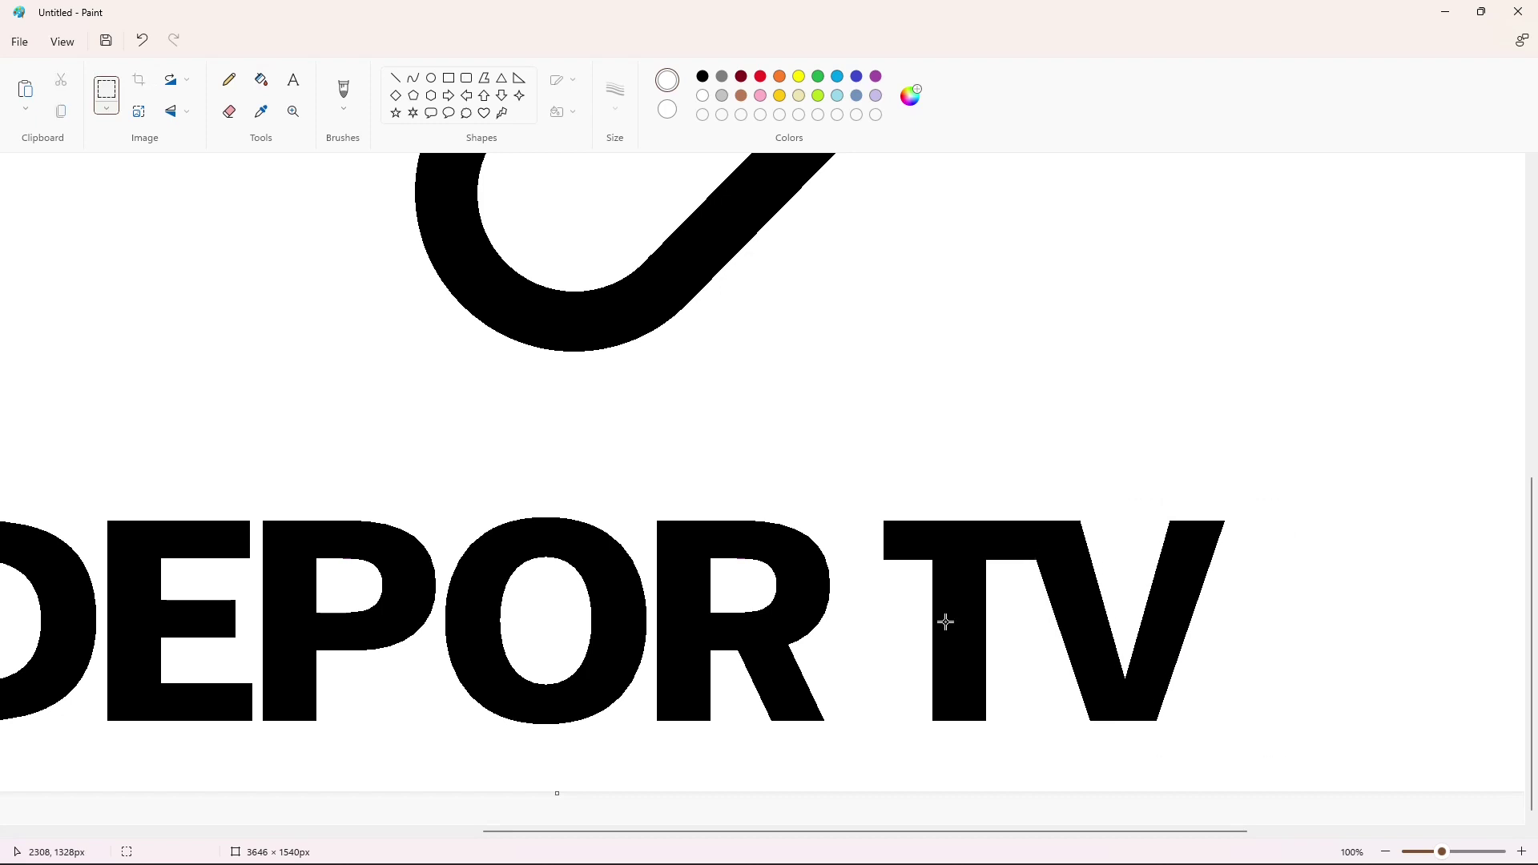
Step: Move the joined TV against the R to close the gap in the wordmark, erasing the original TV with white
left_click_drag(851, 436, 1394, 790)
key("ctrl+c")
left_click(261, 80)
left_click(972, 556)
key("ctrl+v")
left_click_drag(228, 381, 988, 628)
left_click(588, 574)
Step: Erase the spare R and the spare diagonal line beside the logo with white fills
left_click(1385, 852)
left_click(261, 79)
left_click(305, 594)
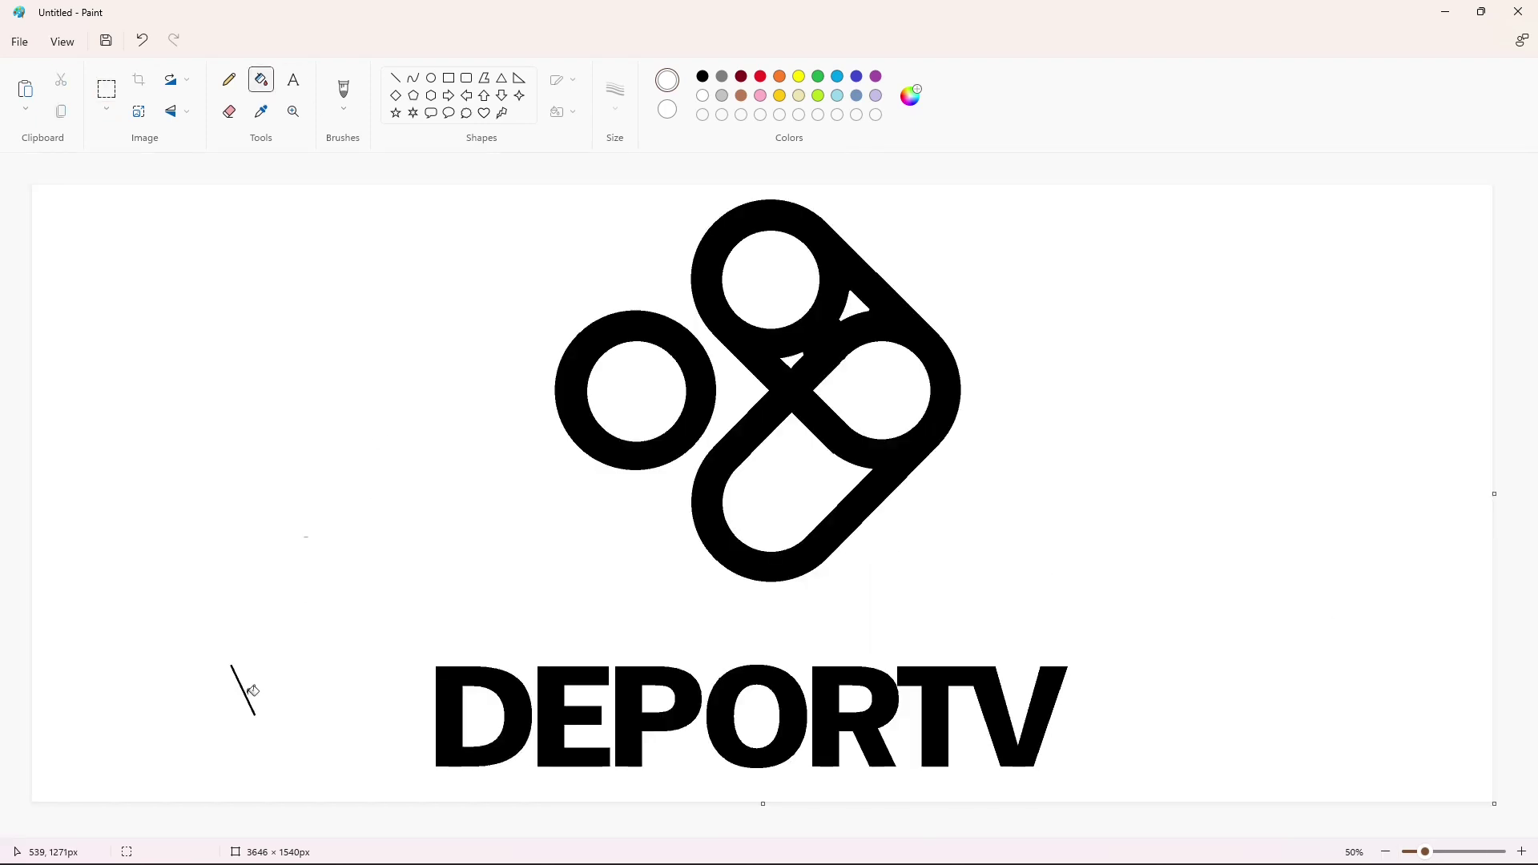
left_click(248, 690)
Step: Move the whole DEPORTV wordmark slightly right and down to center it under the figure, erasing the original letters with white fills
left_click(109, 93)
left_click_drag(1072, 810, 1076, 810)
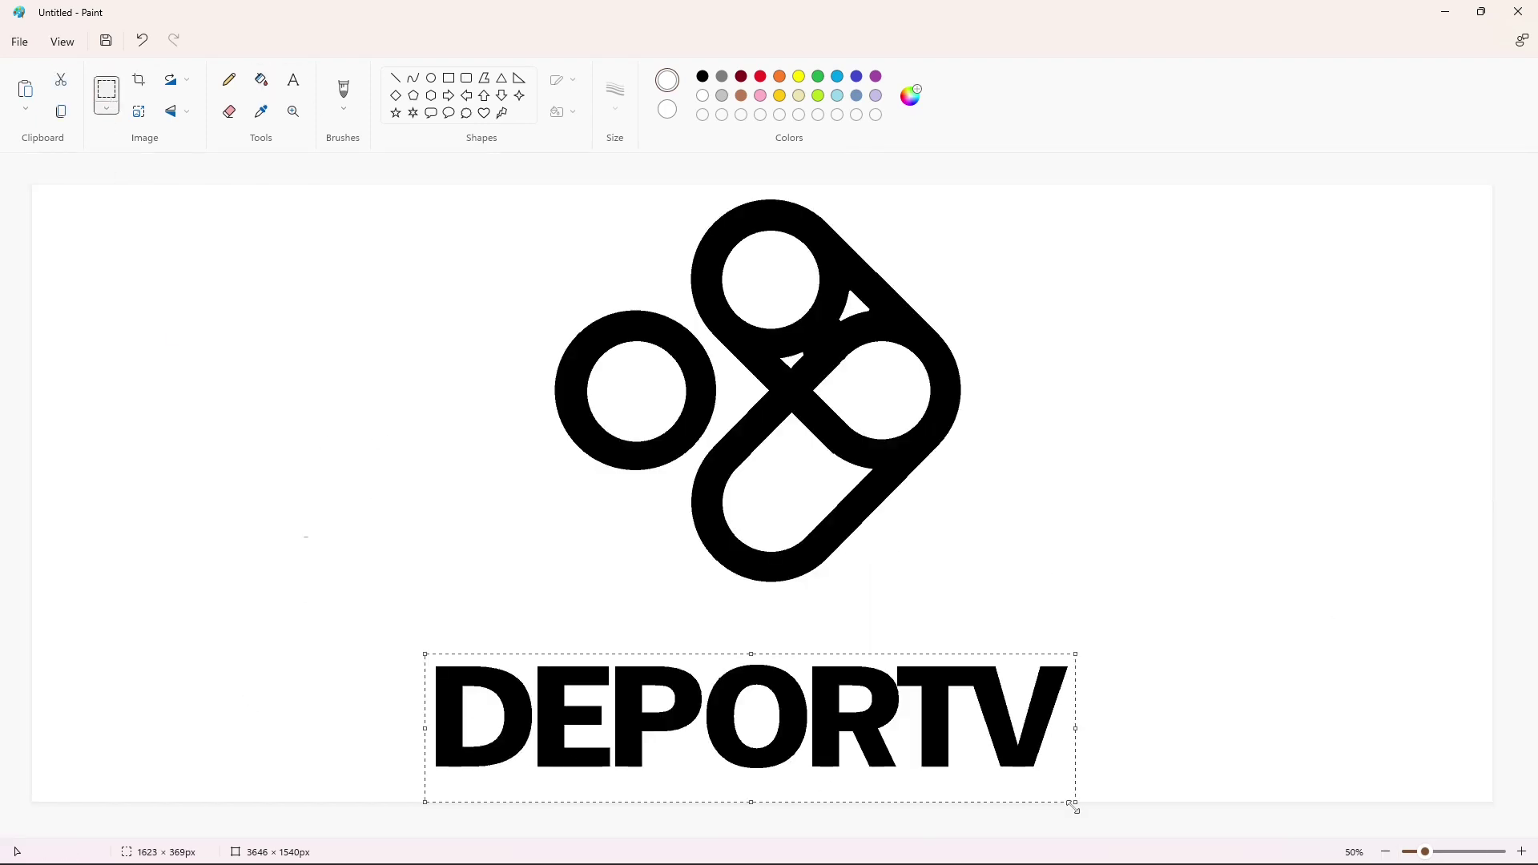
left_click(262, 80)
left_click(449, 697)
left_click(552, 703)
left_click(630, 705)
left_click(721, 707)
left_click(826, 707)
left_click(934, 705)
key("ctrl+v")
left_click_drag(396, 269, 804, 737)
left_click(851, 623)
Step: Mix a deep pink custom color, starting from the red swatch, and set it as the drawing color
double_click(761, 76)
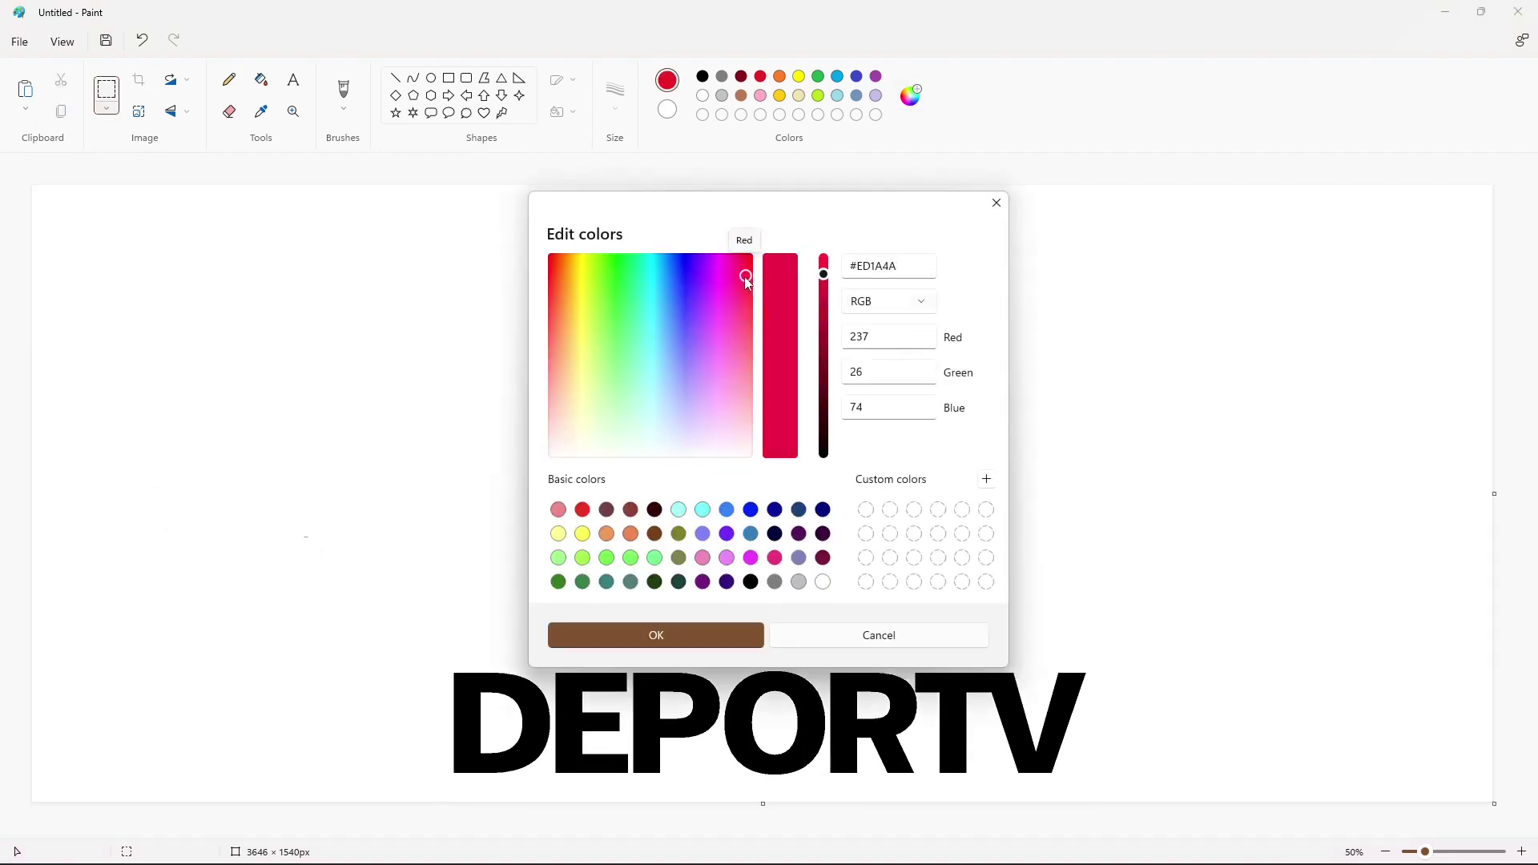
left_click(734, 281)
left_click(733, 271)
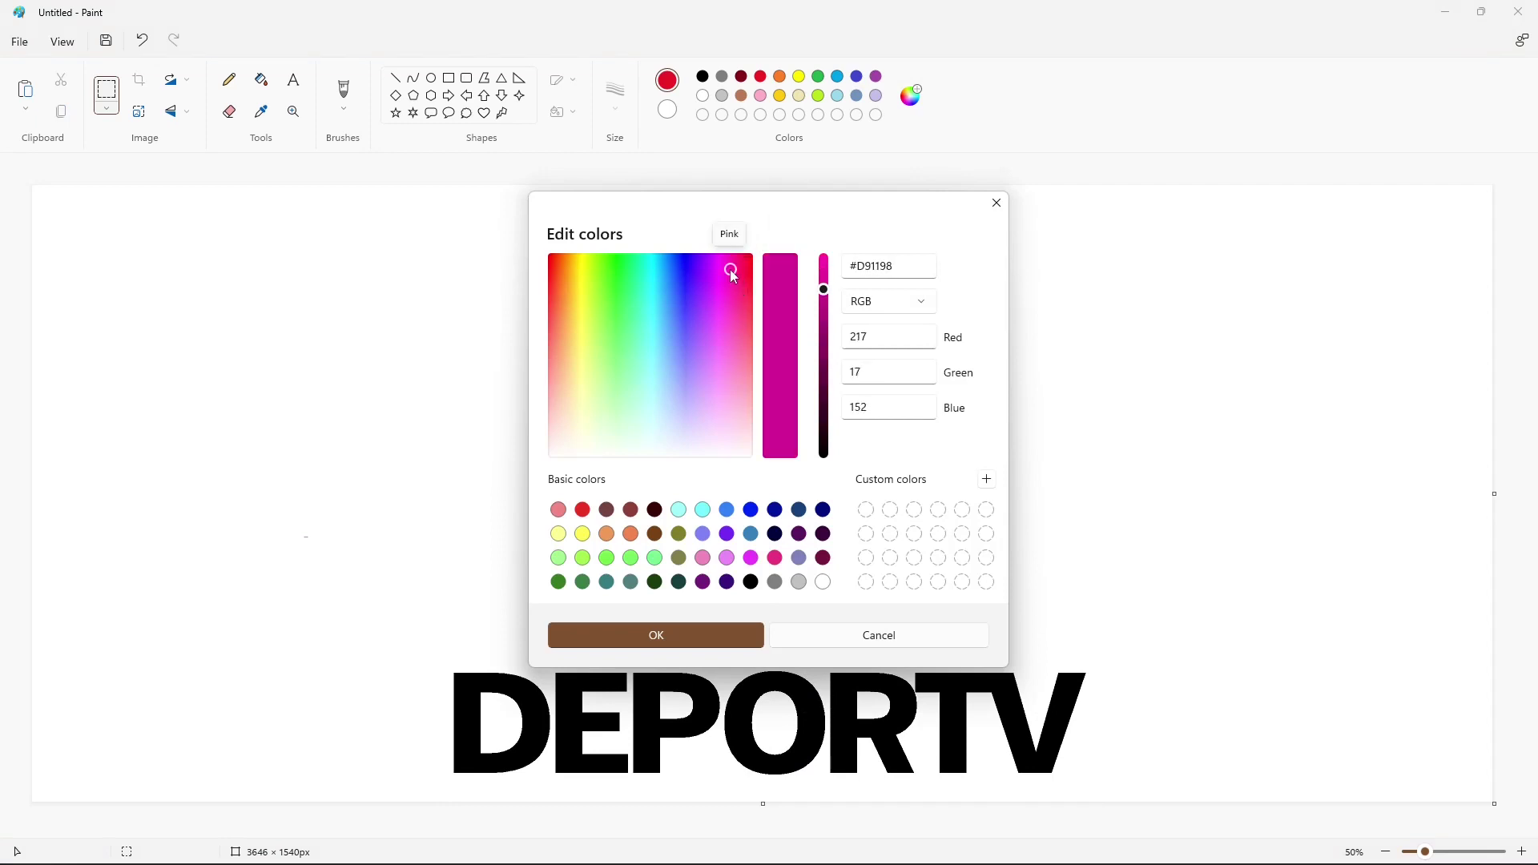
left_click_drag(734, 274, 743, 281)
left_click(657, 637)
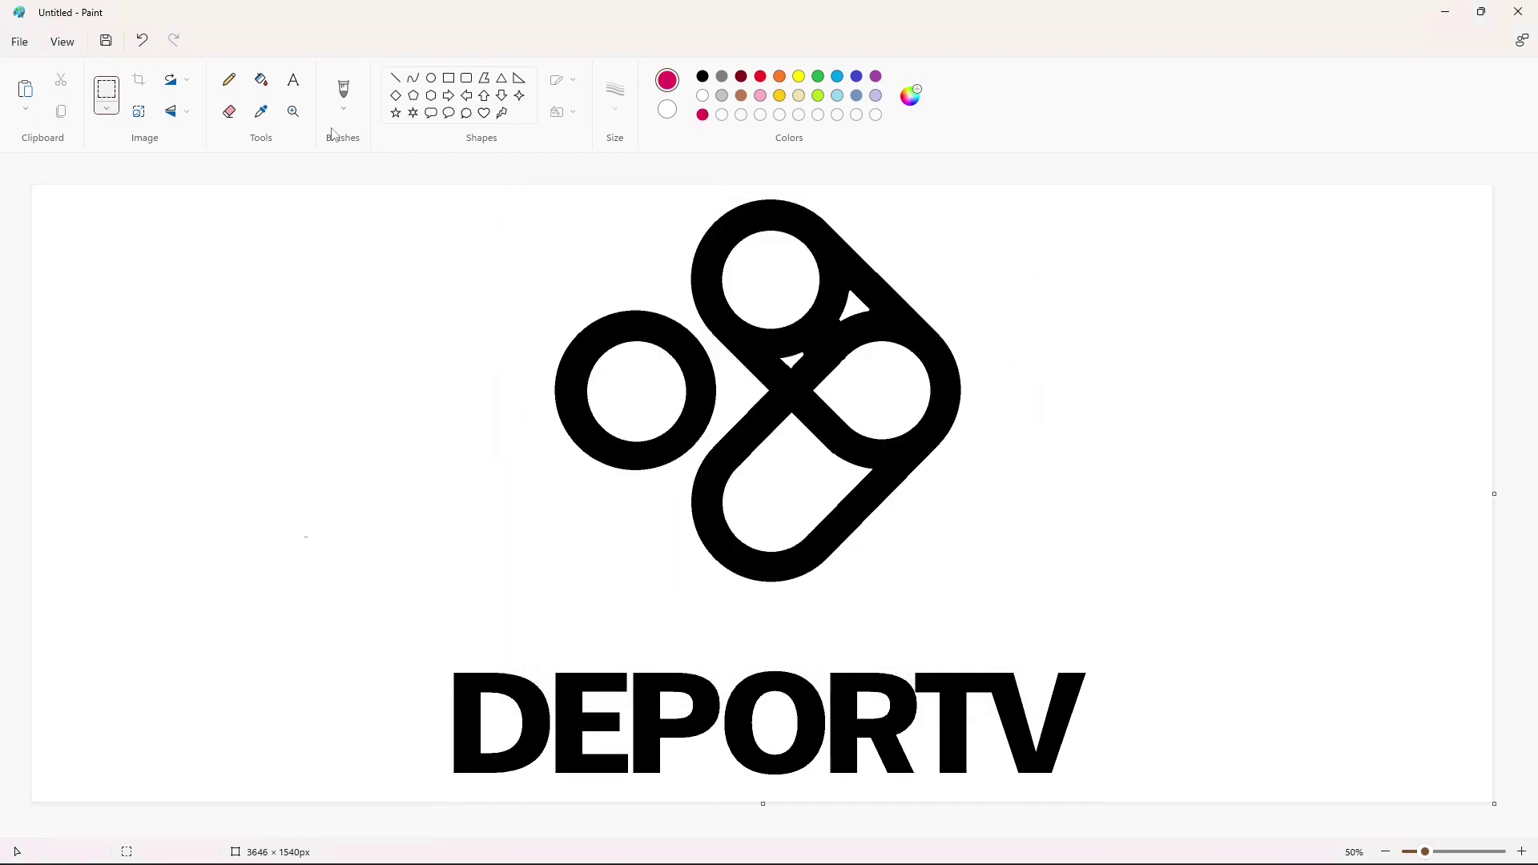
Step: Fill the separate ring and the ring-and-band figure with the custom pink
left_click(261, 80)
left_click(645, 321)
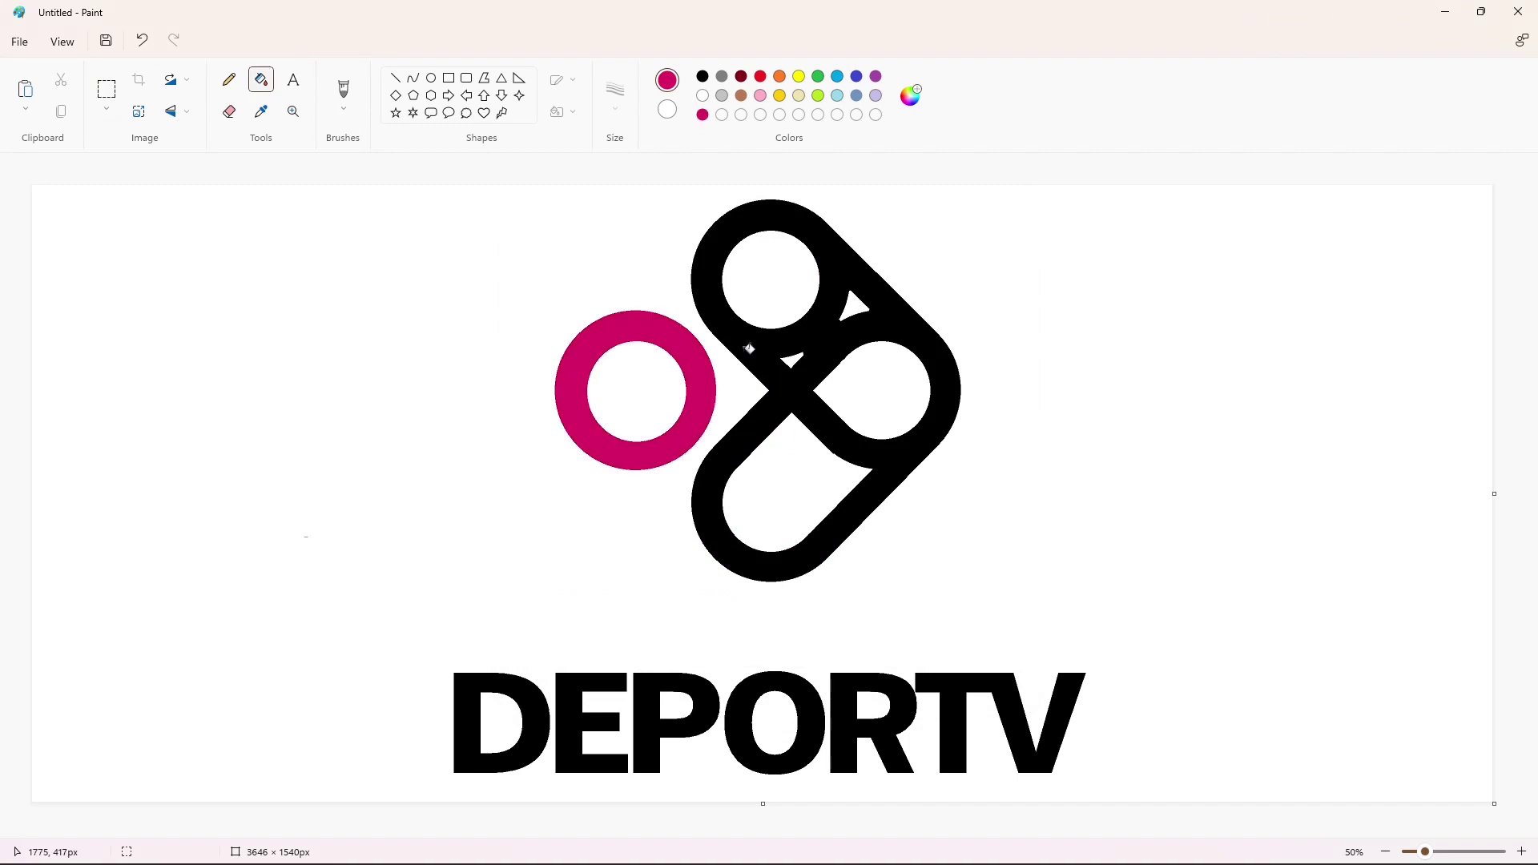
left_click(745, 348)
Step: Fill all letters of the DEPORTV wordmark with the custom pink
left_click(550, 710)
left_click(559, 711)
left_click(645, 711)
left_click(728, 730)
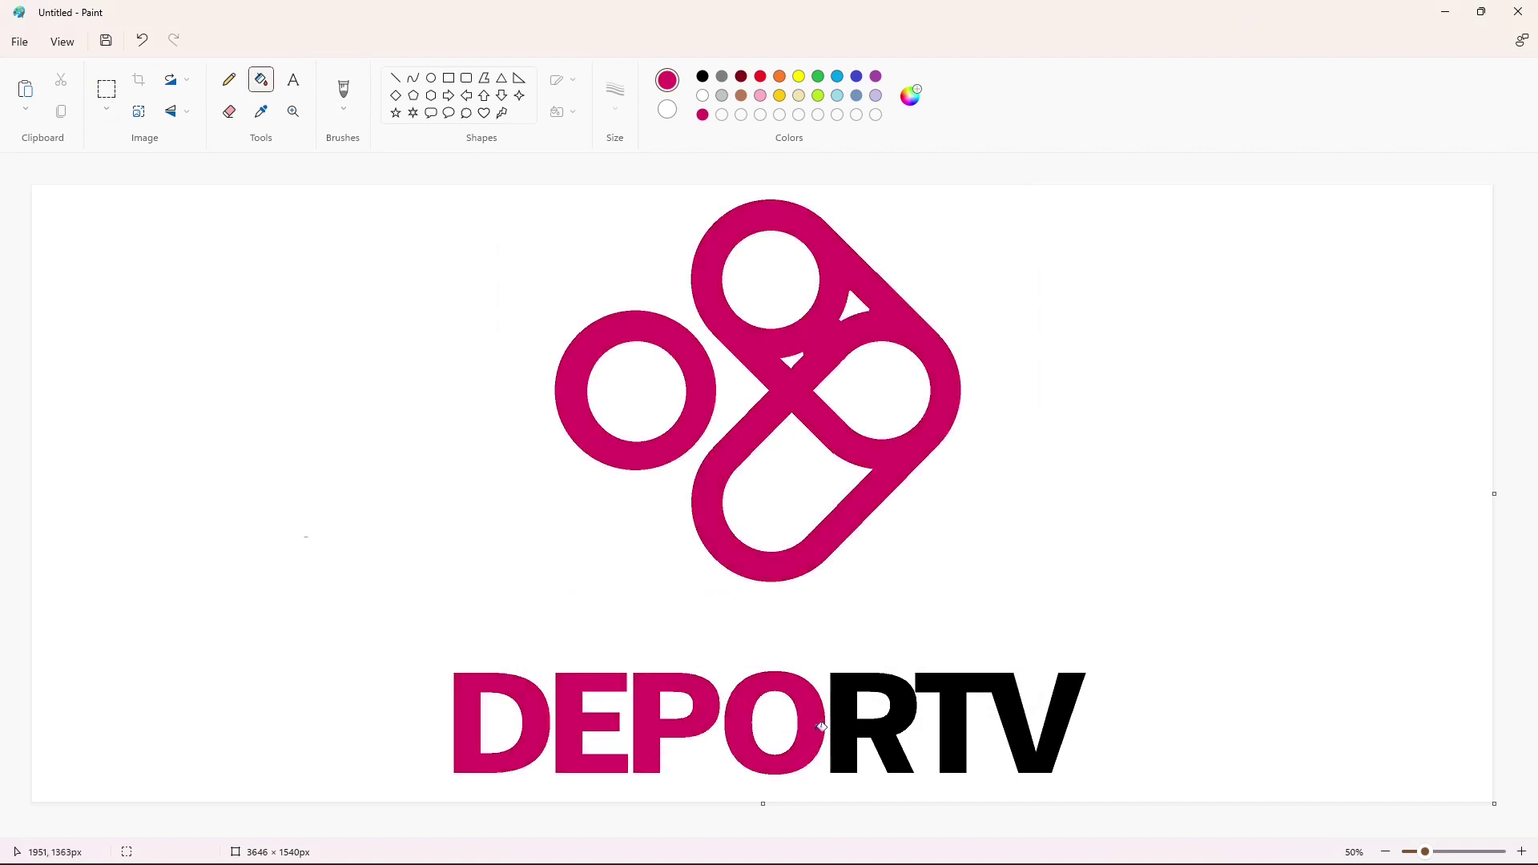
left_click(842, 720)
left_click(950, 723)
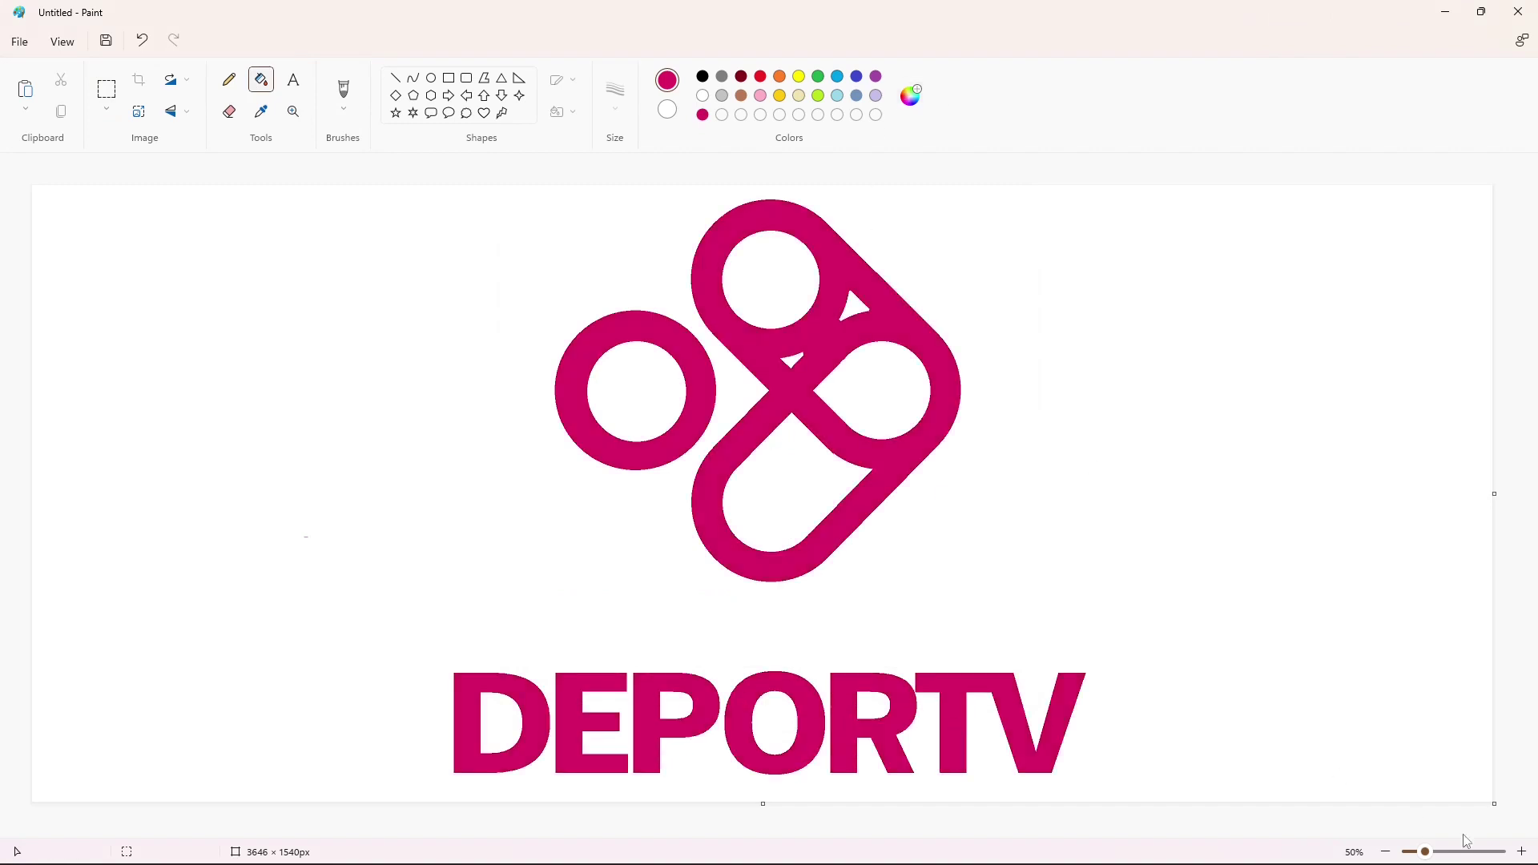
Step: Retouch the inner corner where the lower band meets the right-hand loop using short white and pink lines
left_click(1522, 852)
left_click_drag(689, 833, 1027, 832)
left_click(702, 95)
left_click(395, 78)
scroll(904, 716, "down", 2)
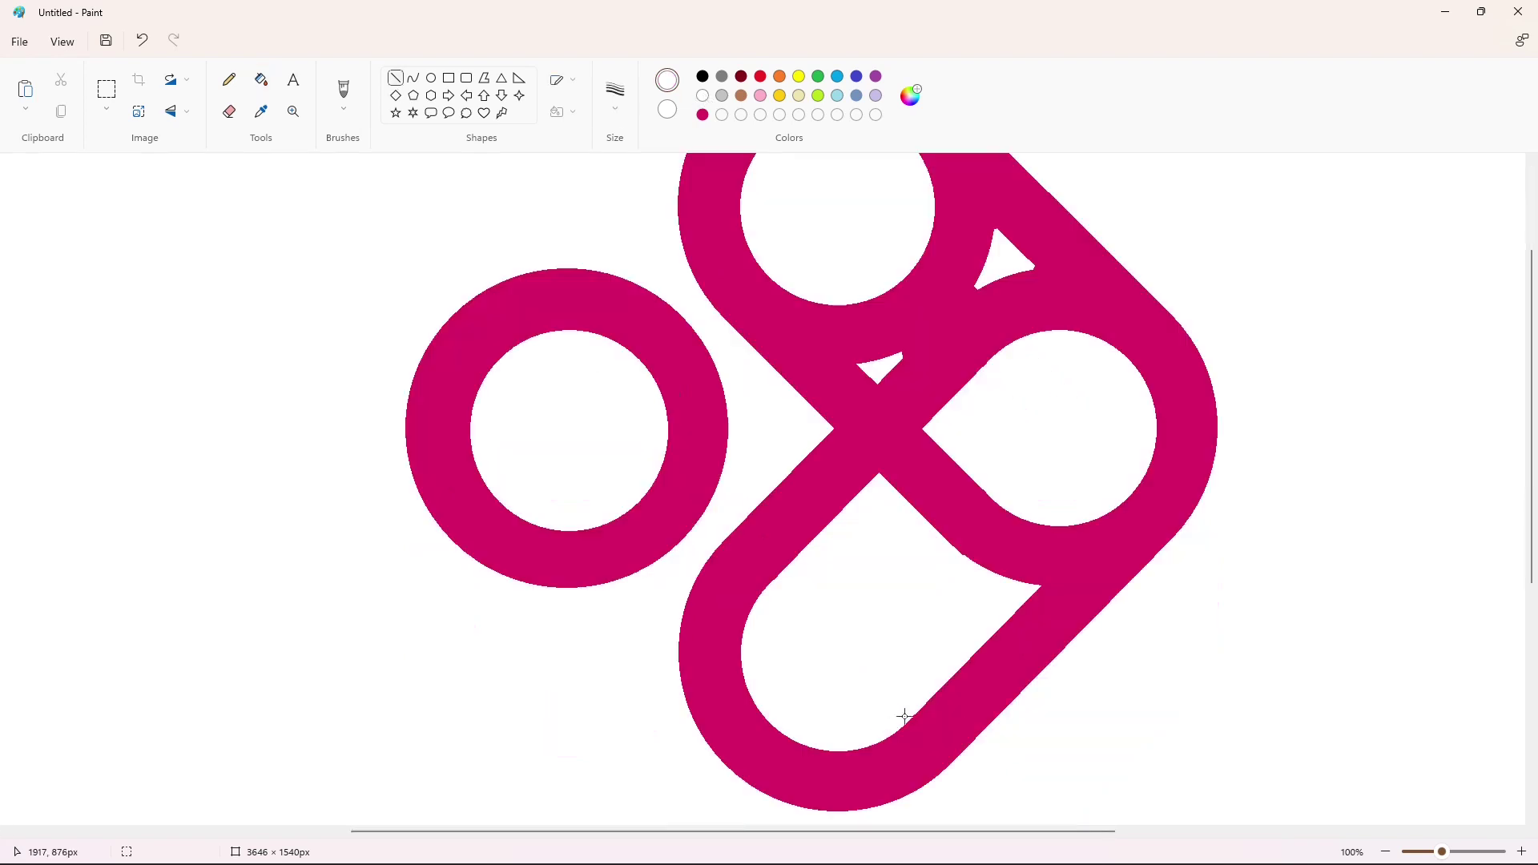
left_click(1043, 534)
left_click(704, 114)
left_click_drag(1042, 575, 1045, 605)
scroll(1278, 744, "down", 2)
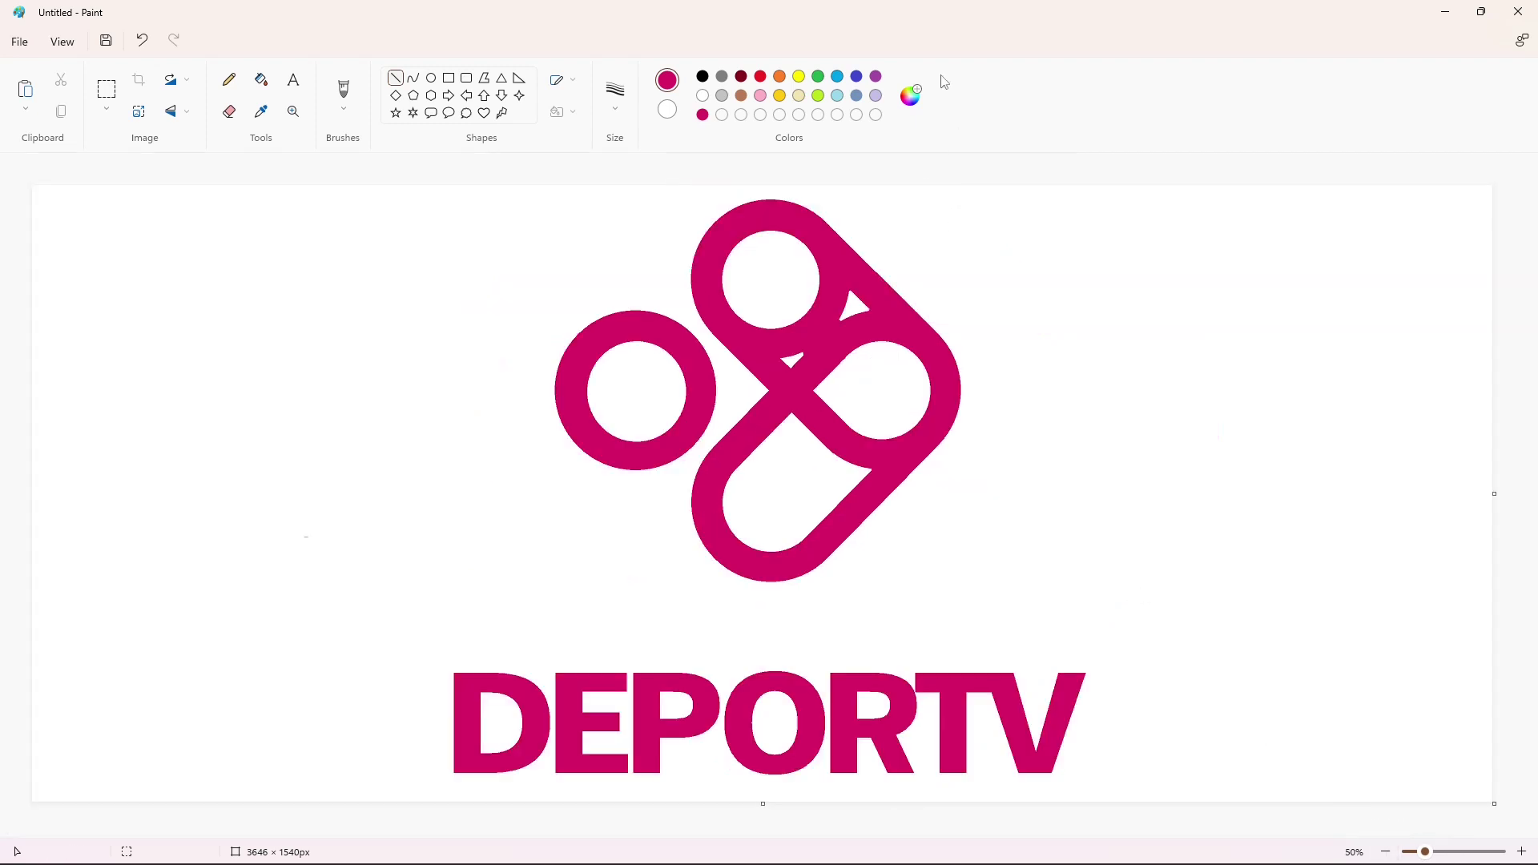